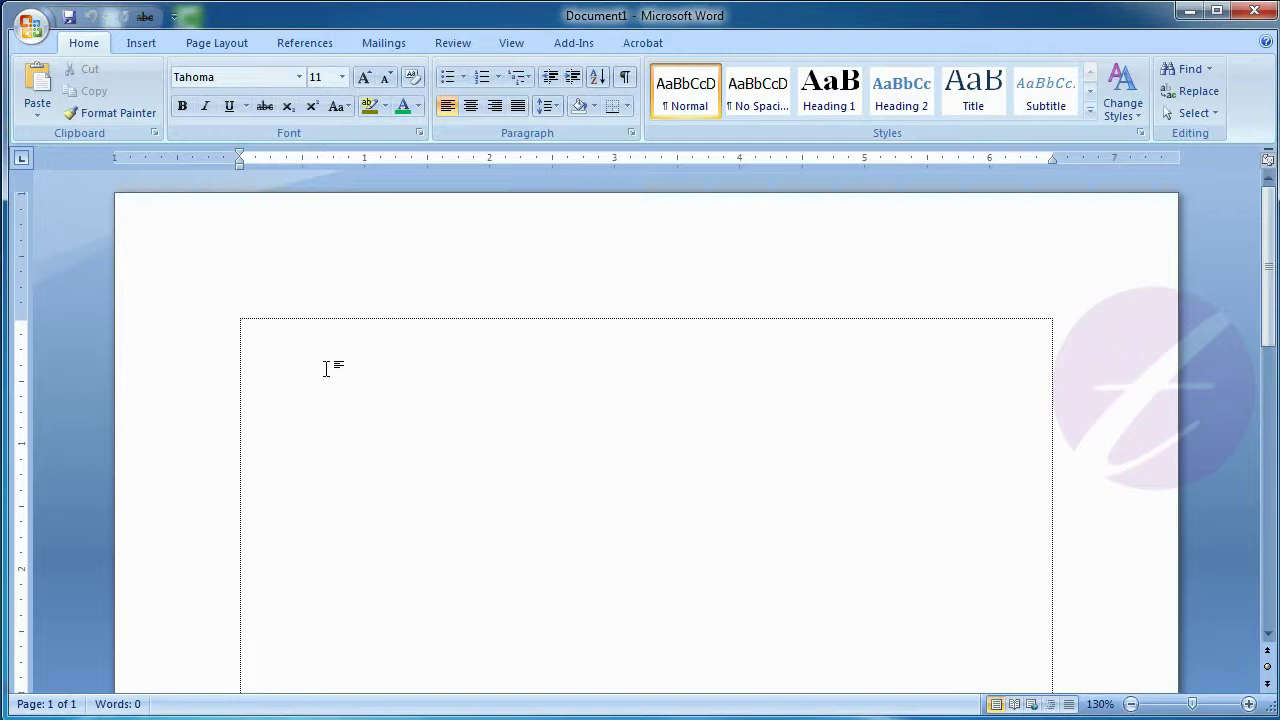
Draw an unfilled oval across the middle of the drawing canvas using the Oval shape.
click(143, 45)
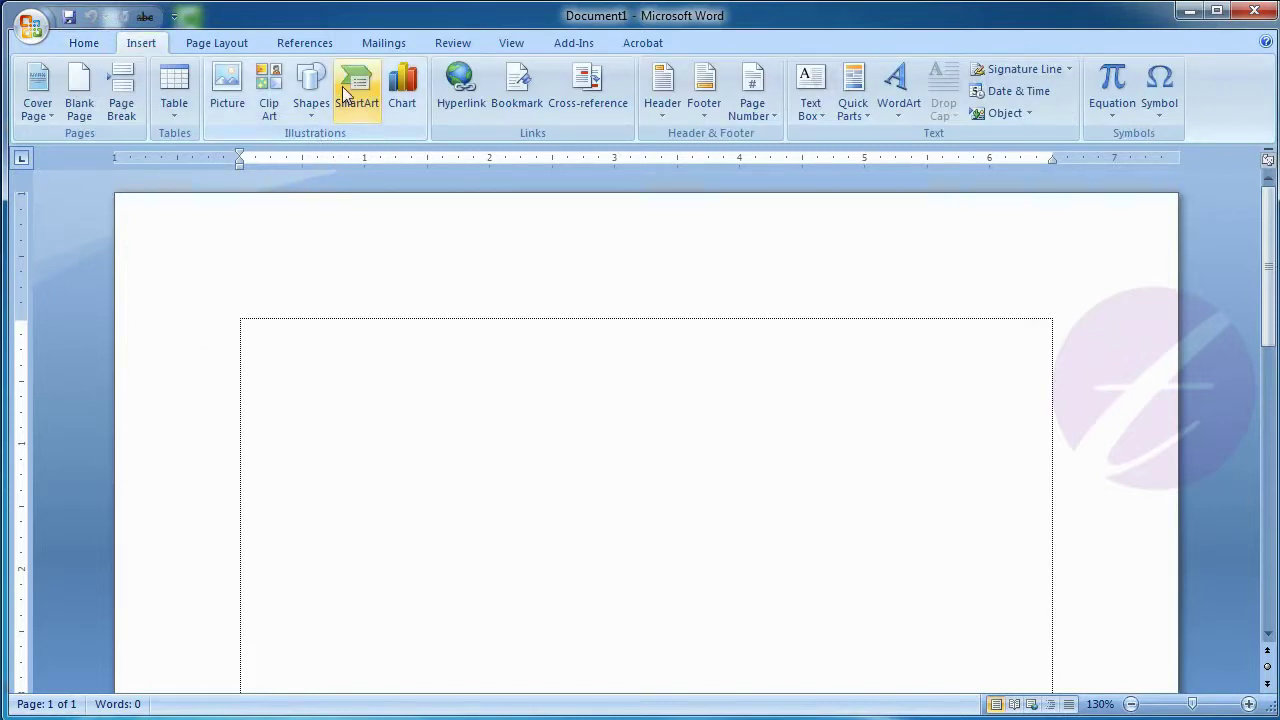
click(318, 106)
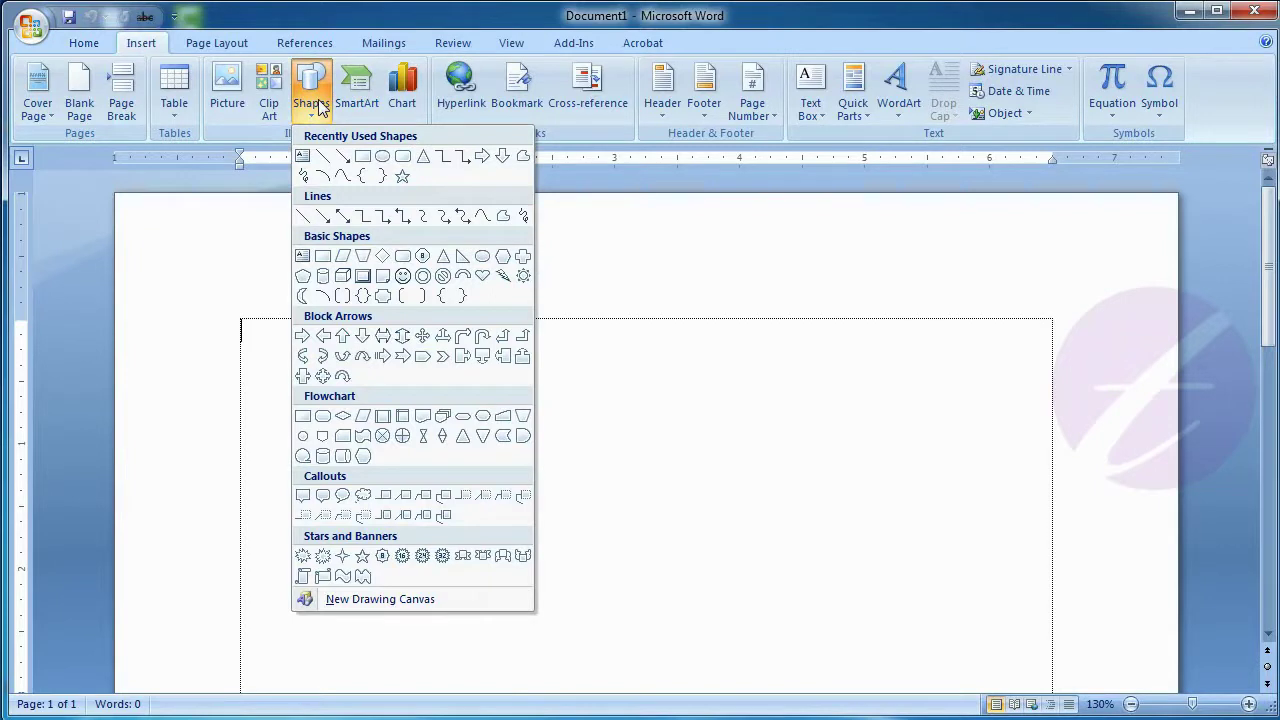
click(383, 157)
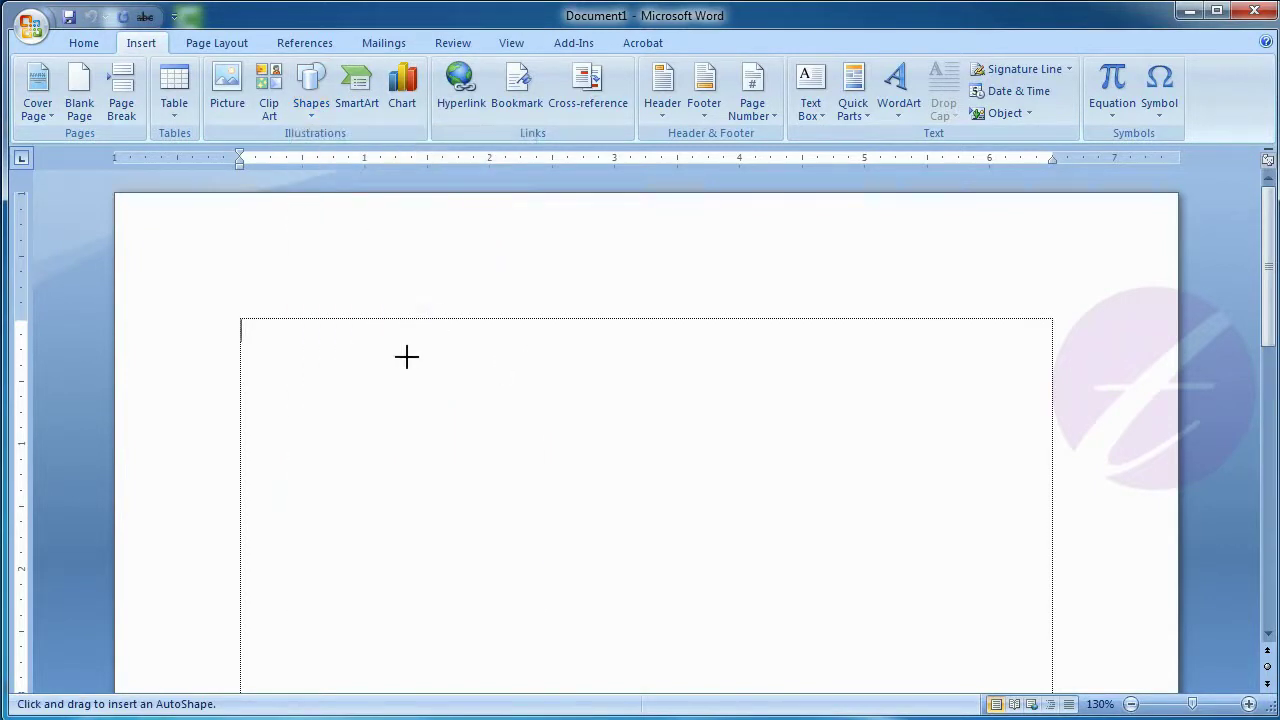
mouse_move(406, 356)
mouse_down()
mouse_move(866, 591)
mouse_move(850, 594)
mouse_up()
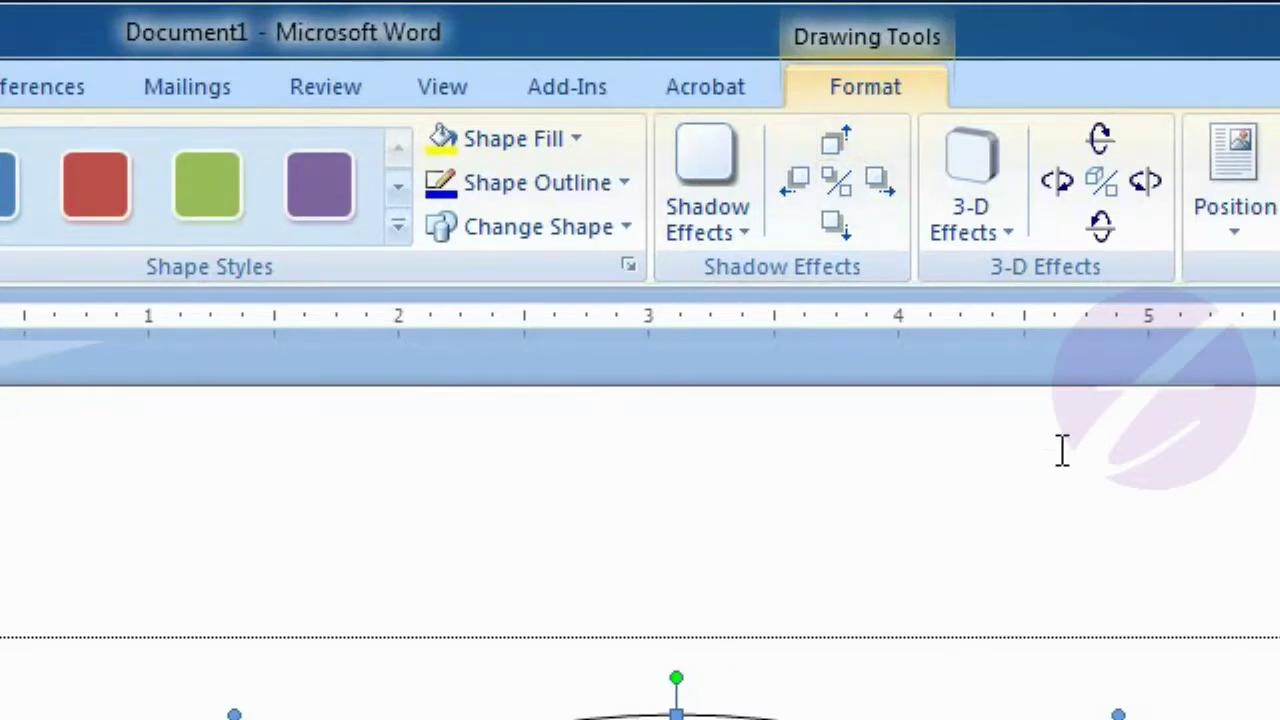
click(1128, 700)
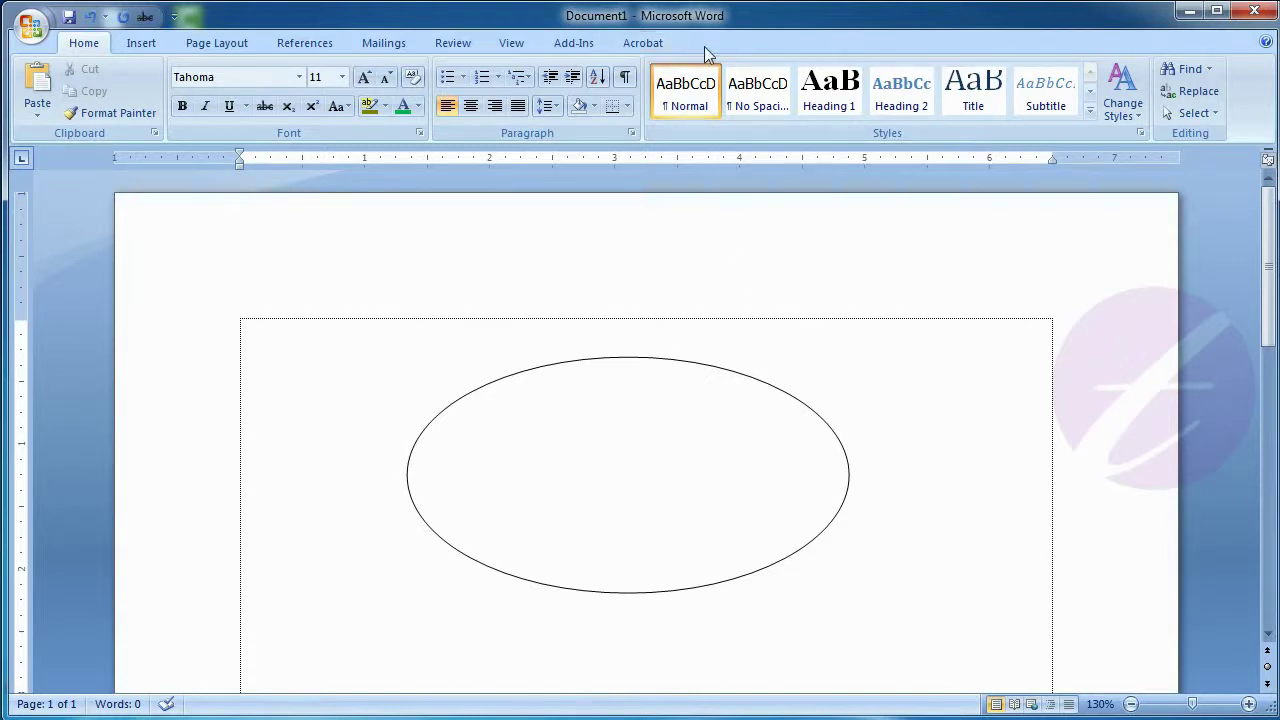
Apply the green outline preset from Shape Styles to the oval.
click(674, 418)
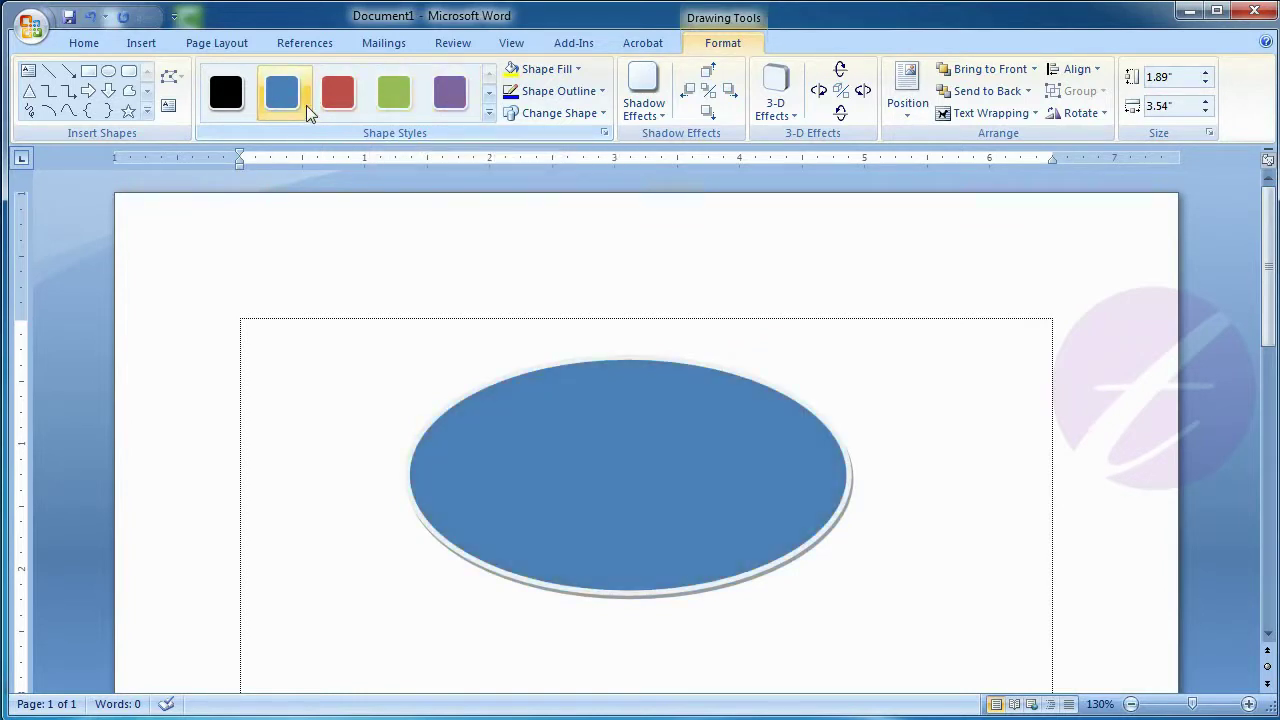
click(489, 93)
click(489, 73)
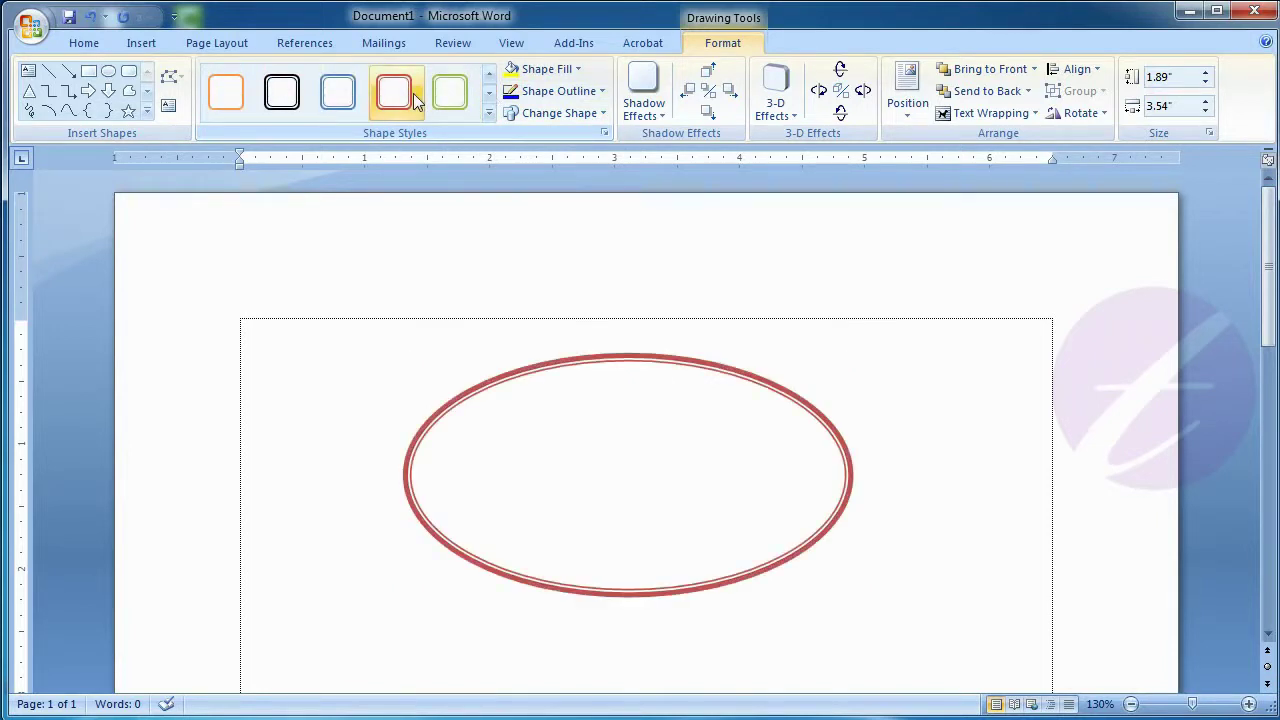
click(450, 92)
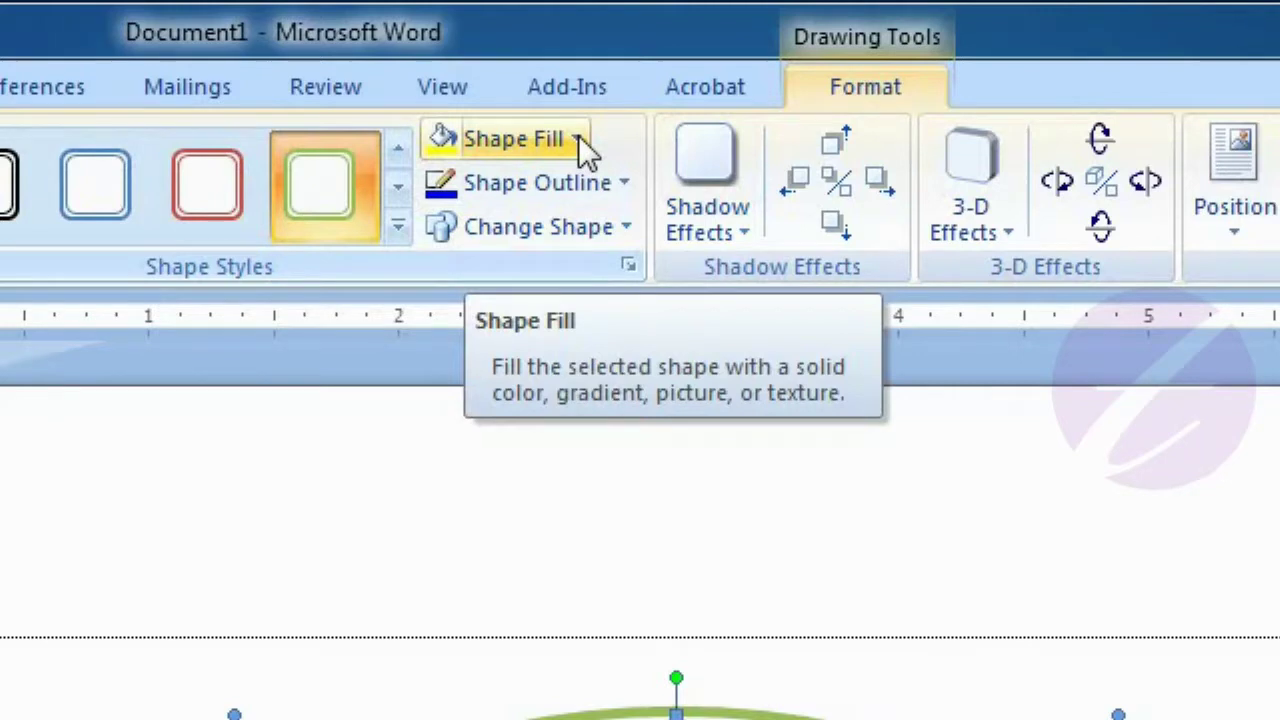
Fill the oval with standard green, then with custom purple RGB 149, 27, 123.
click(579, 141)
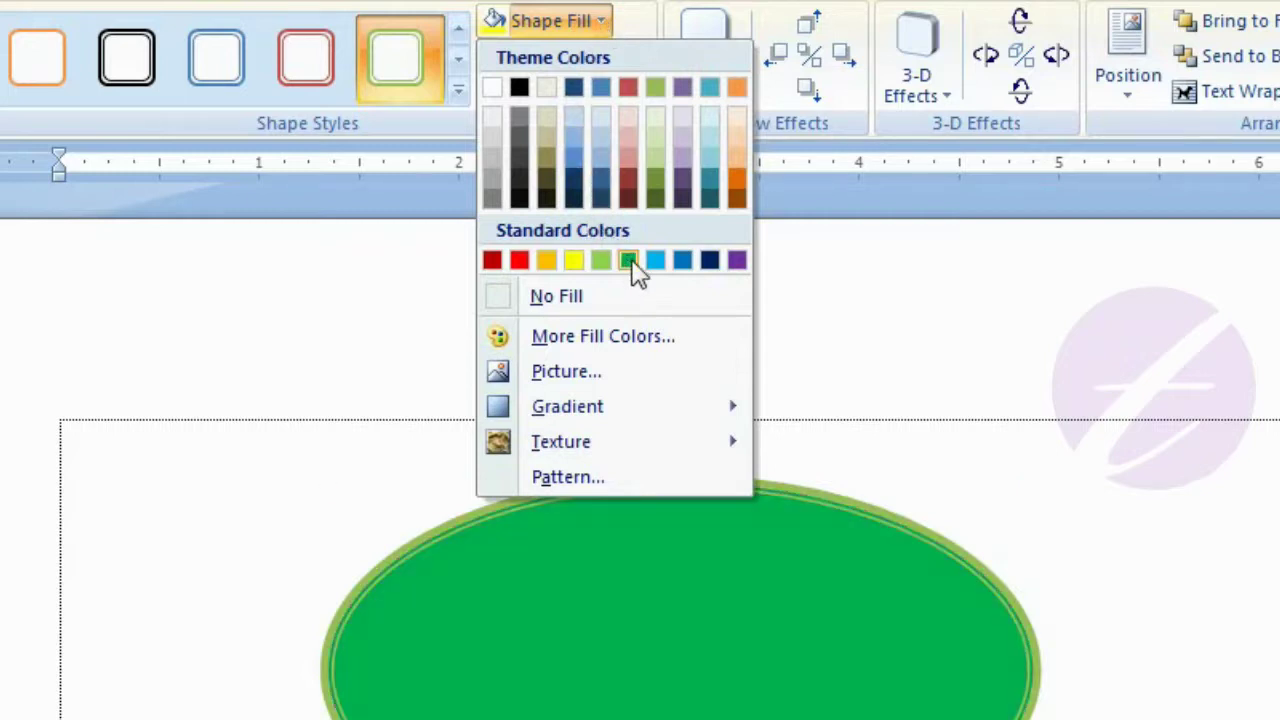
click(630, 262)
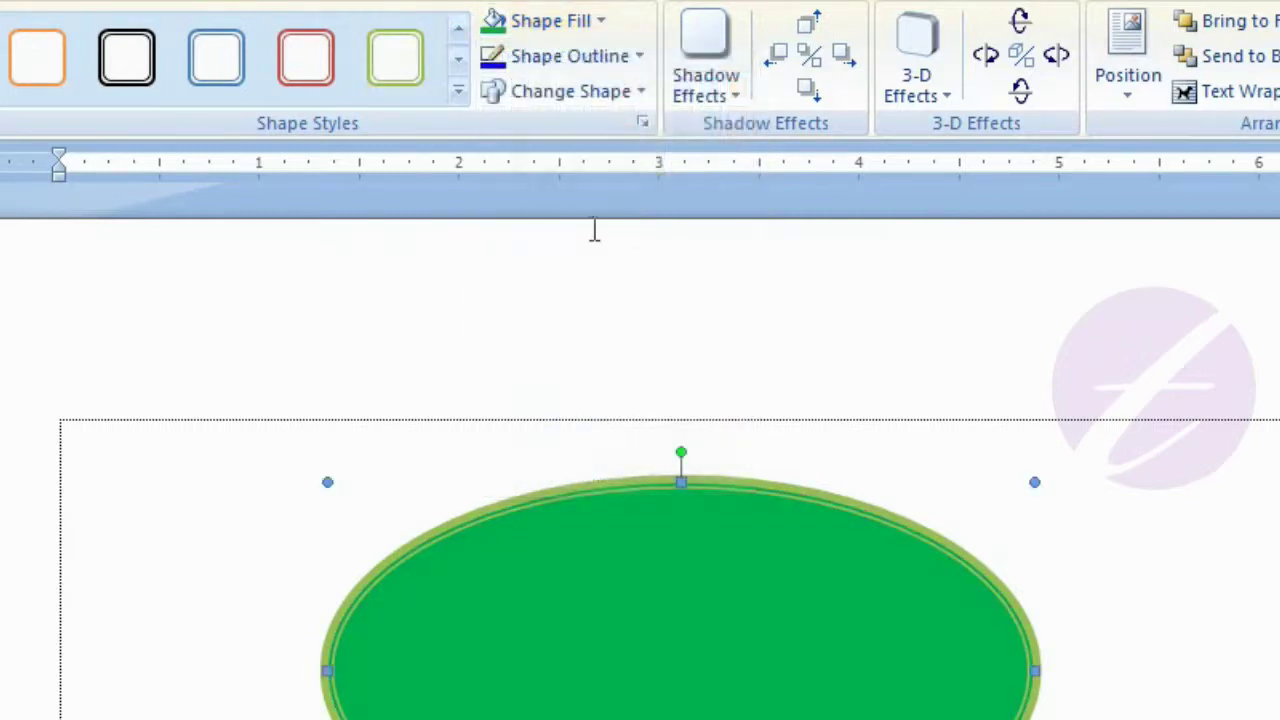
click(596, 22)
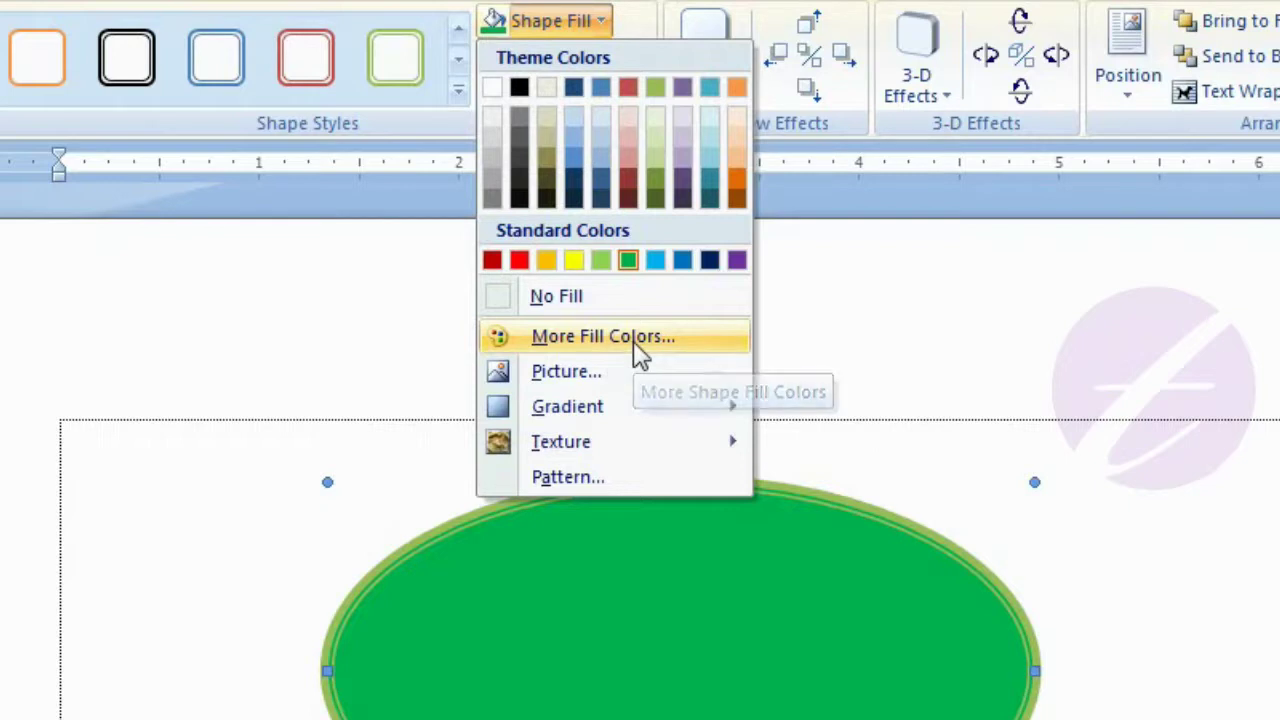
click(640, 350)
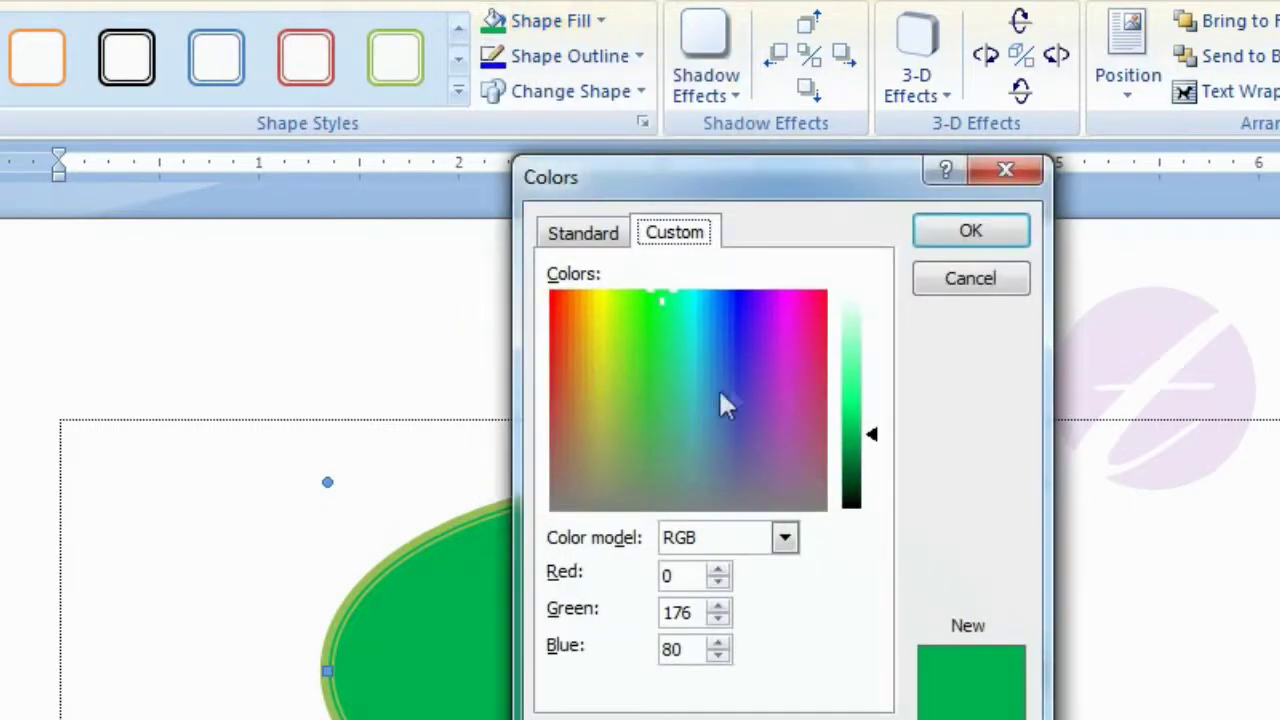
click(739, 385)
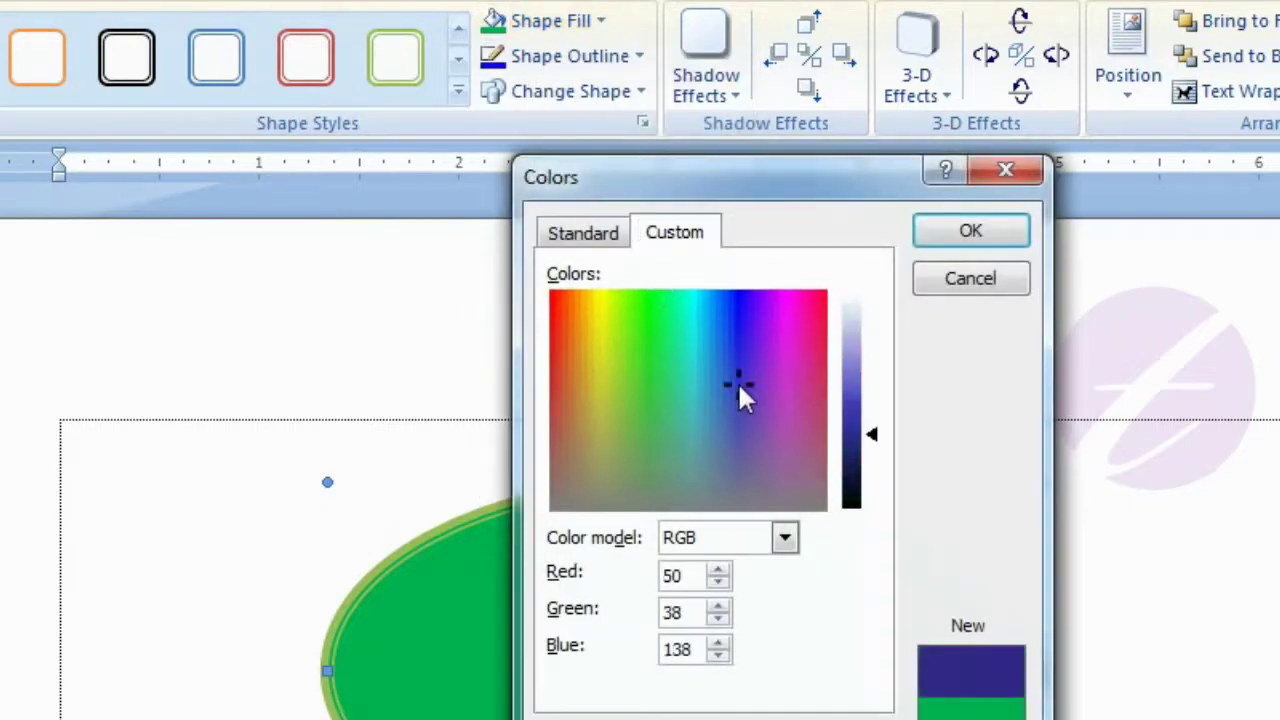
click(789, 355)
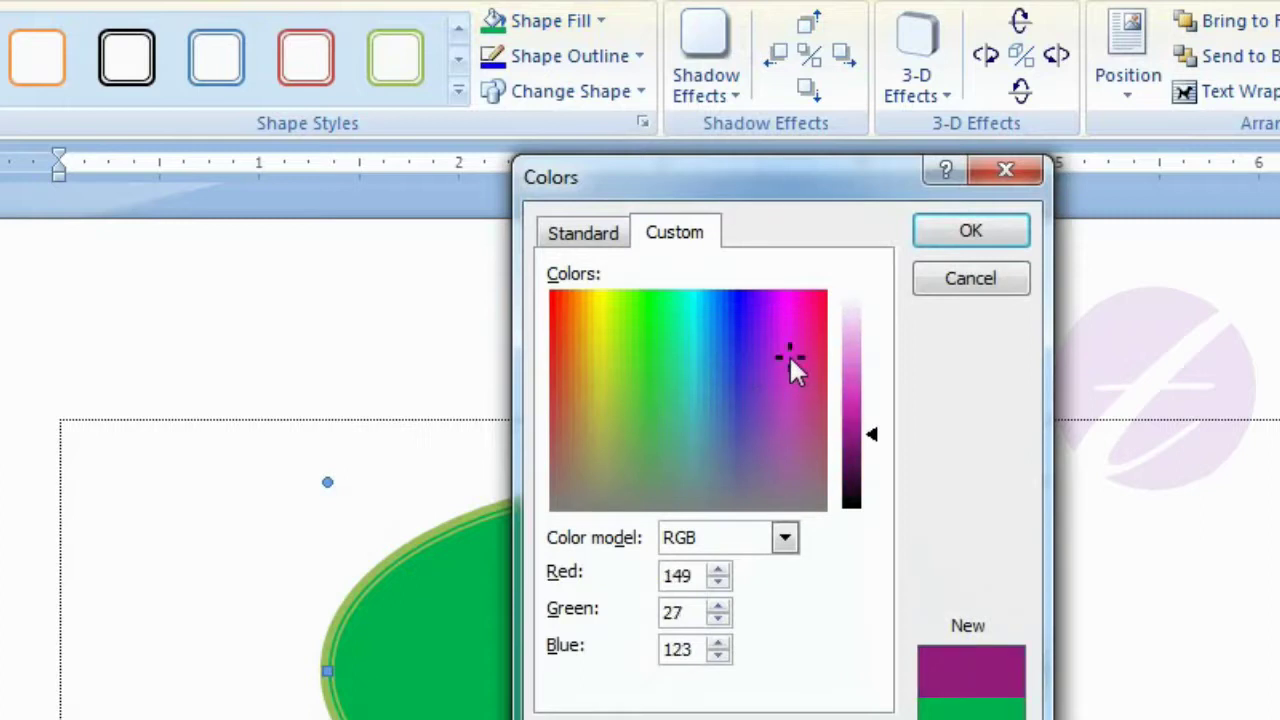
click(1010, 230)
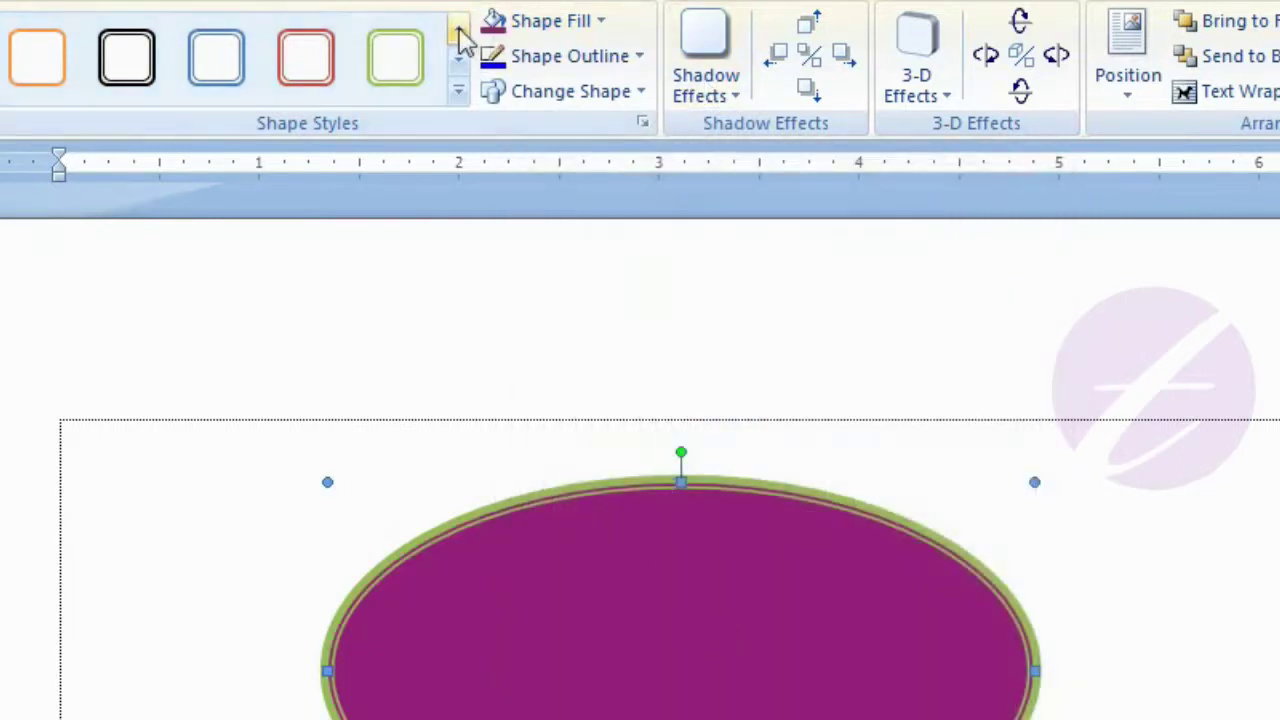
Fill the oval with the picture Capture.JPG from the Pictures library.
click(596, 24)
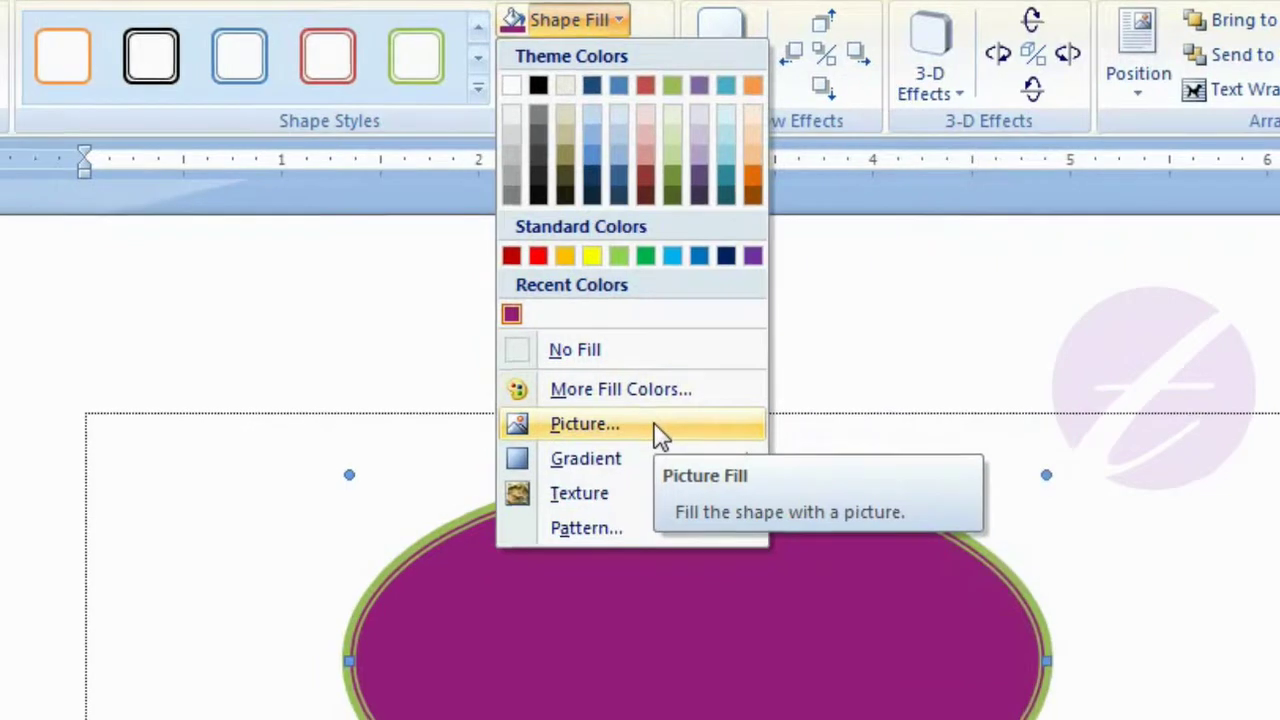
click(643, 441)
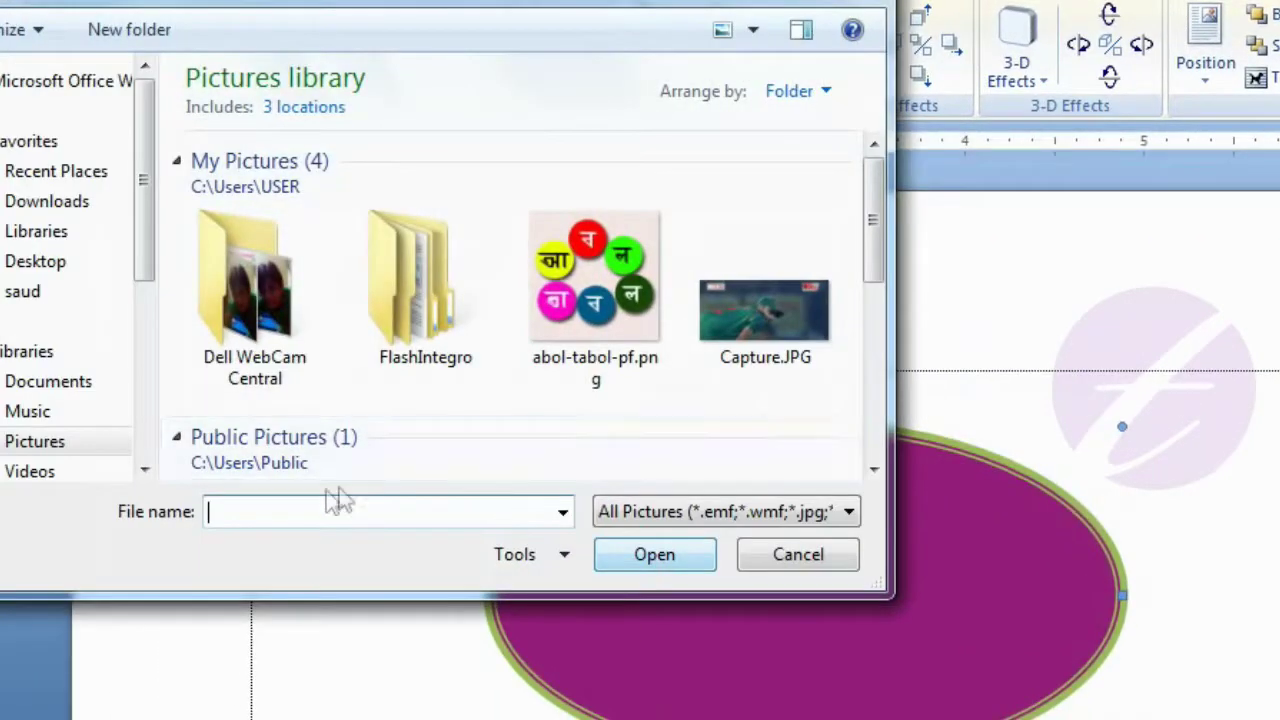
click(776, 336)
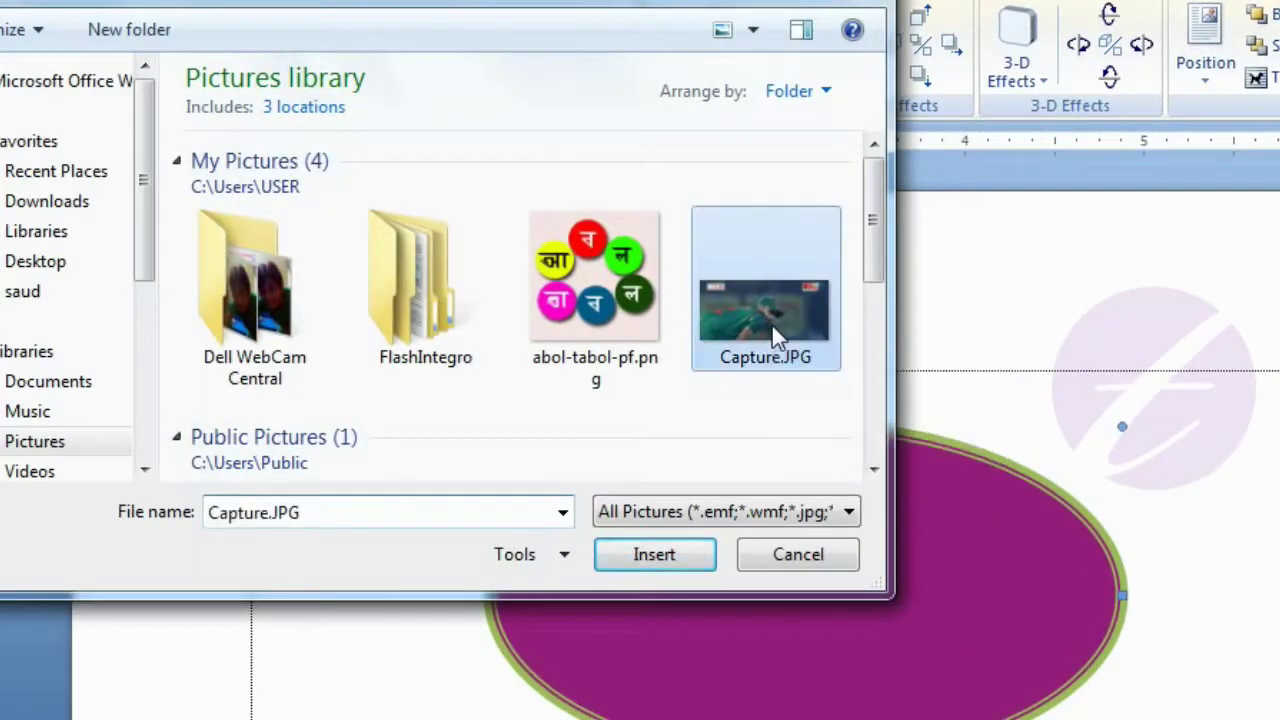
click(670, 552)
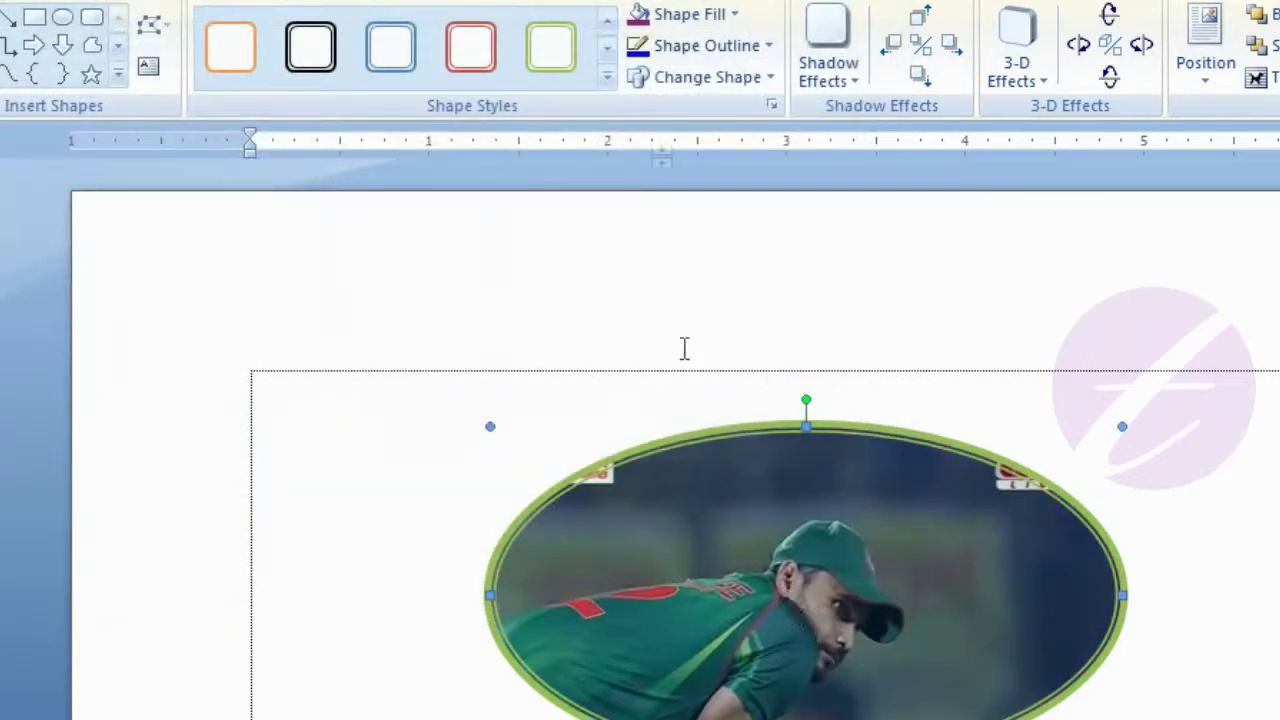
Replace the picture fill with the dark purple From Center gradient.
click(733, 14)
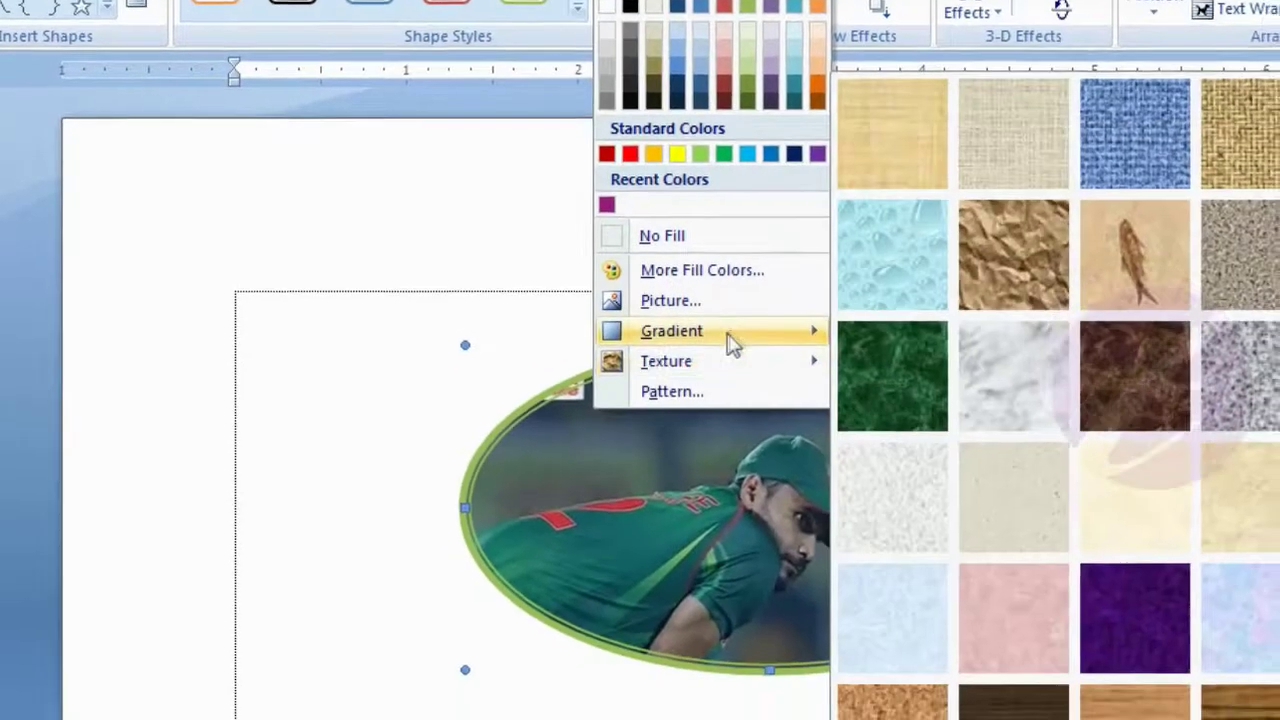
mouse_move(727, 335)
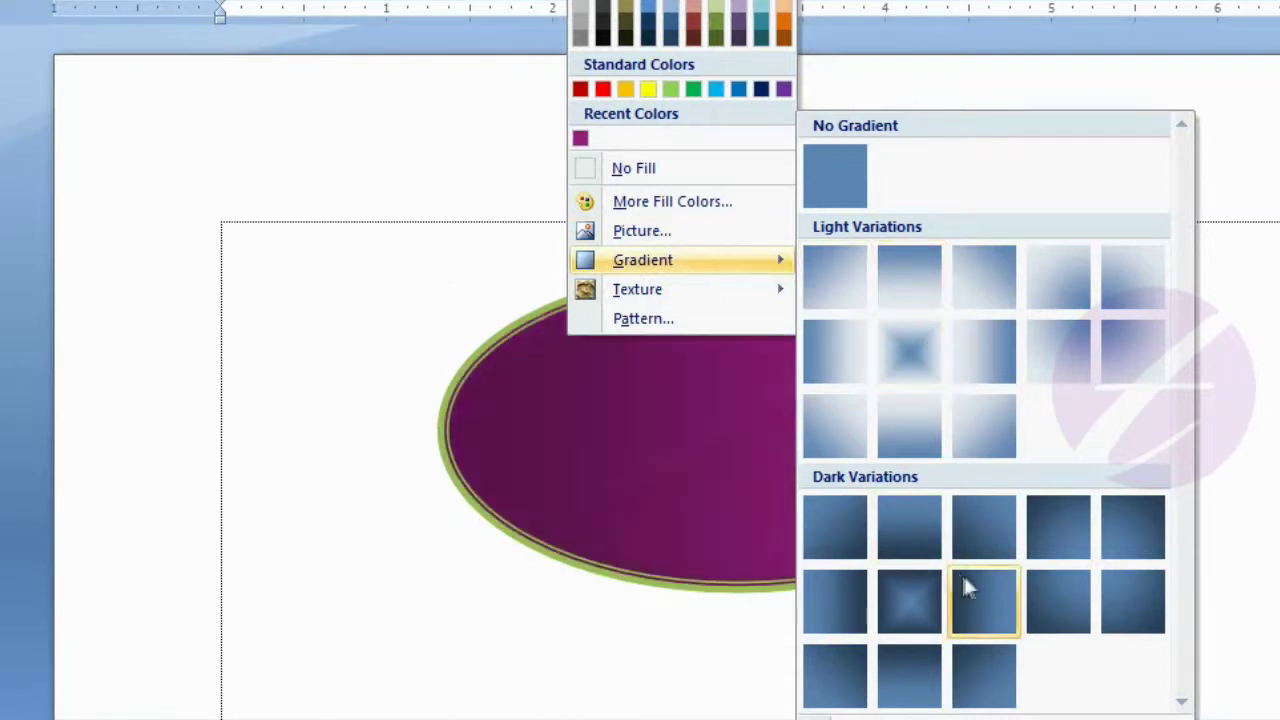
click(904, 596)
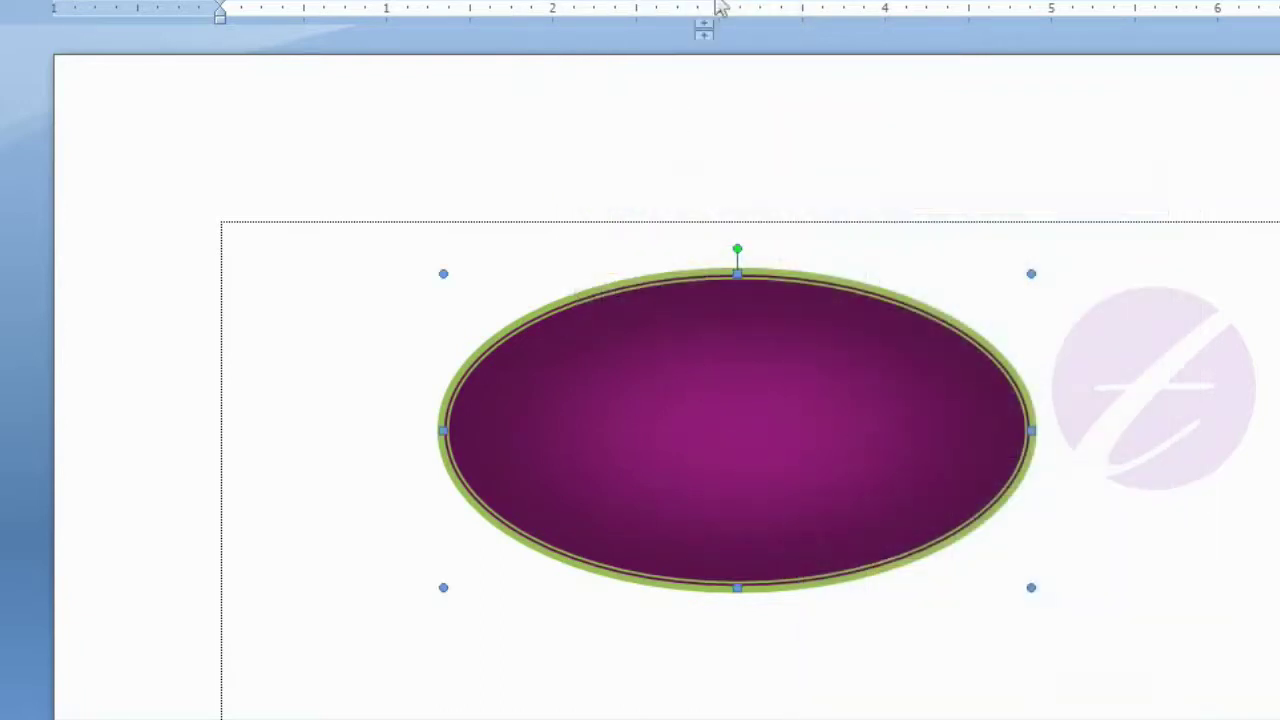
click(577, 69)
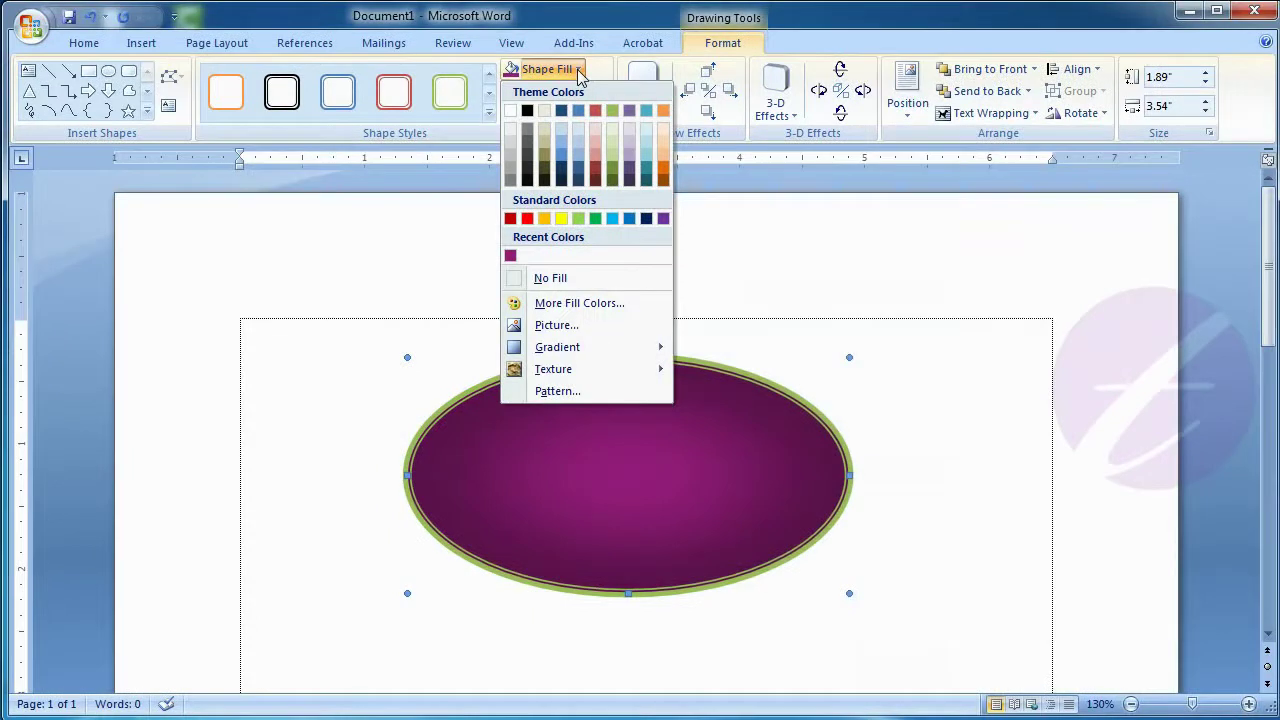
Fill the oval with the White marble texture.
mouse_move(607, 369)
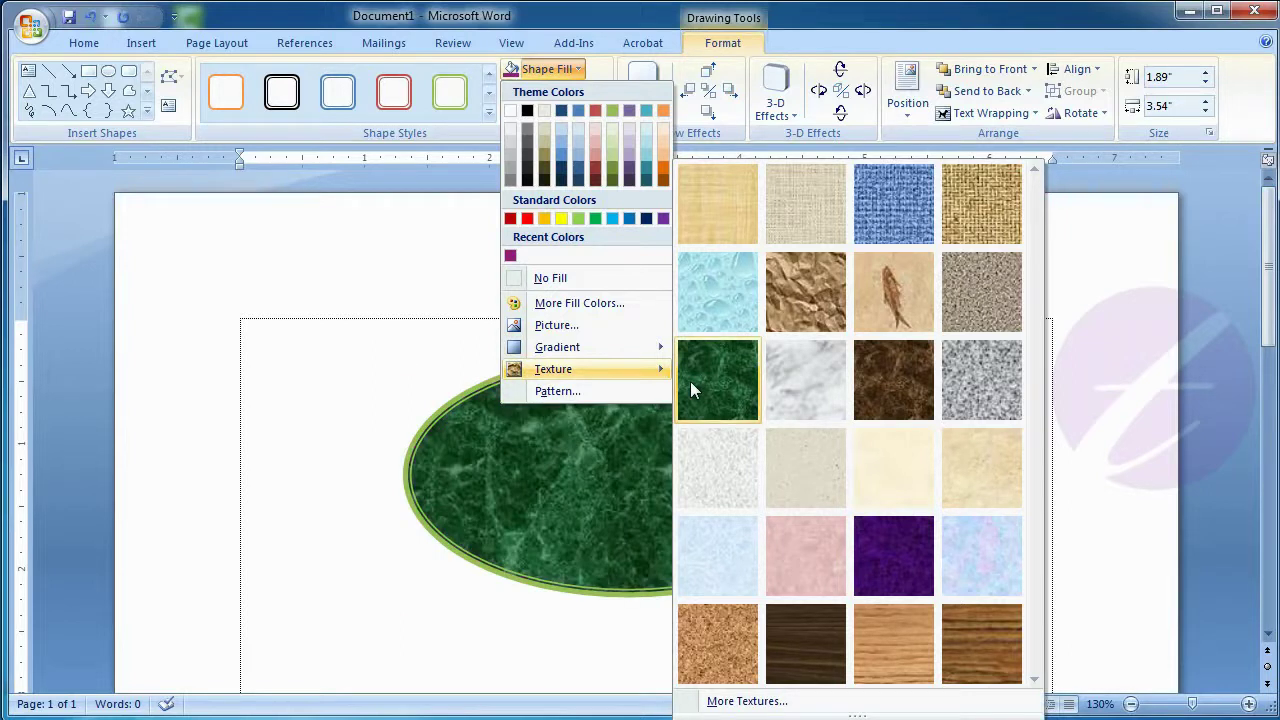
click(808, 403)
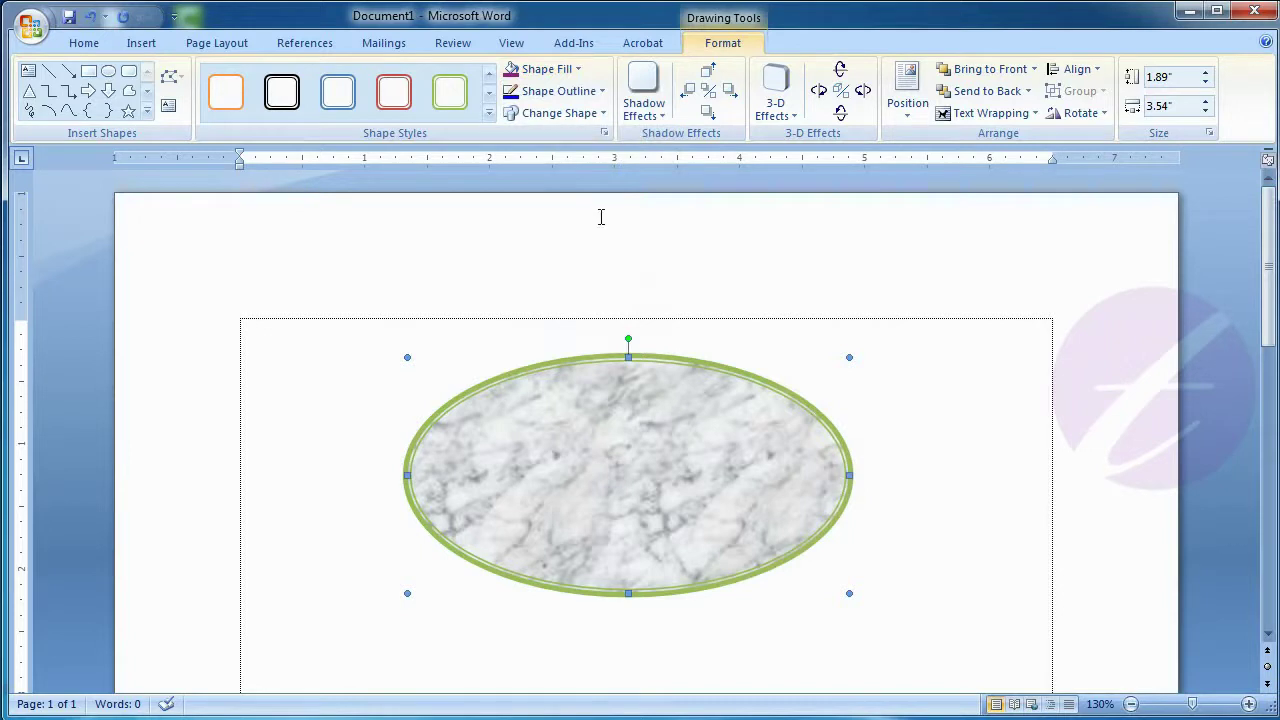
click(545, 69)
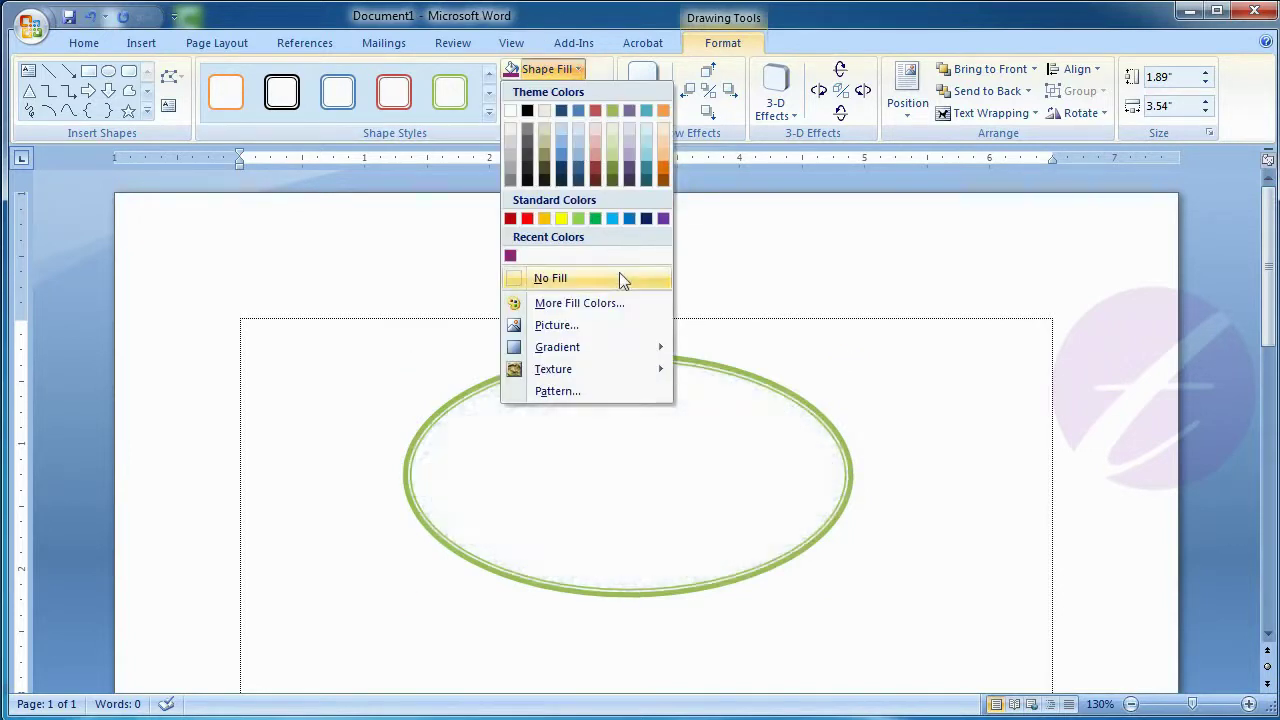
Give the oval a purple Small grid pattern fill.
click(592, 390)
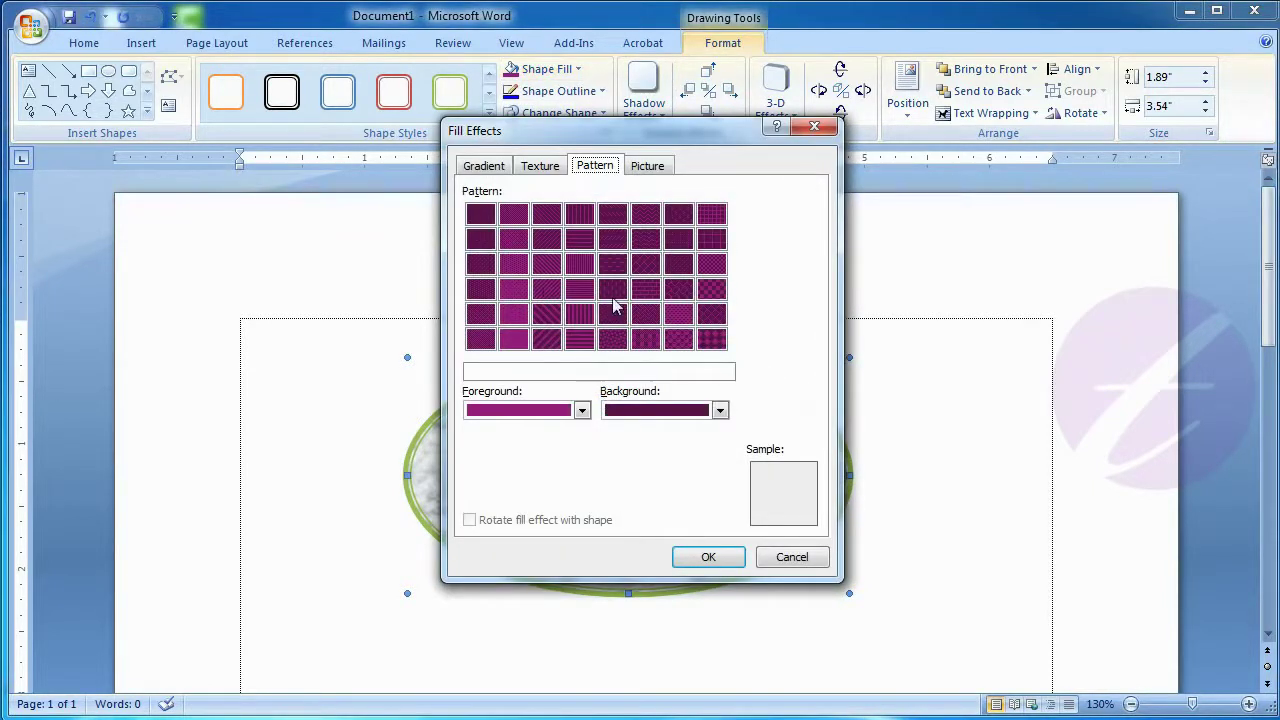
click(712, 220)
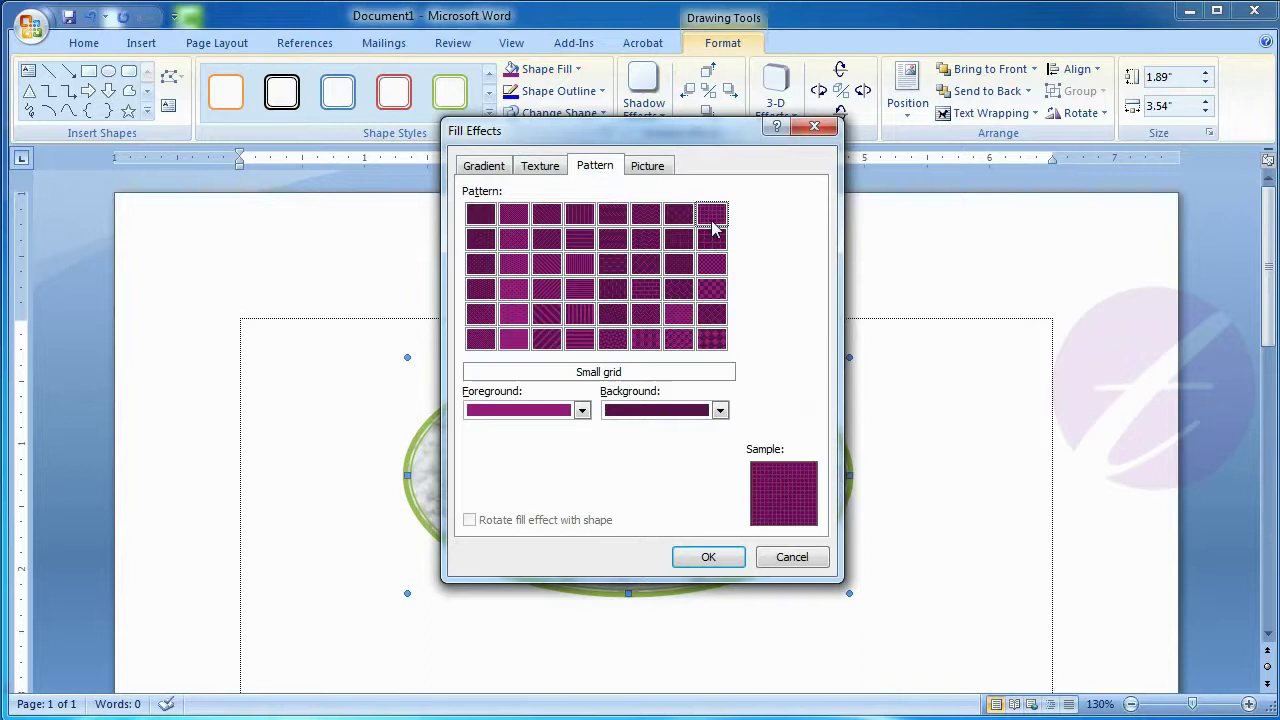
click(706, 557)
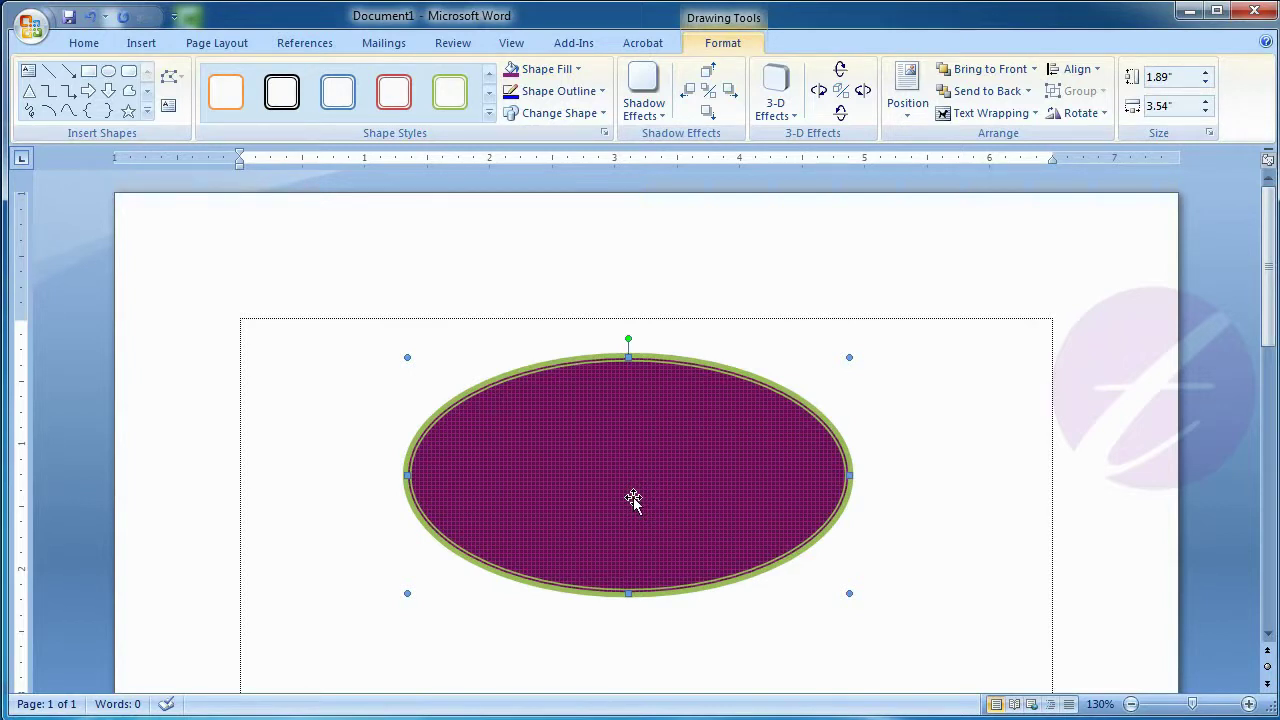
Fill the ellipse with Orange Accent 6 Darker 25%, then the Wide downward diagonal pattern.
click(577, 70)
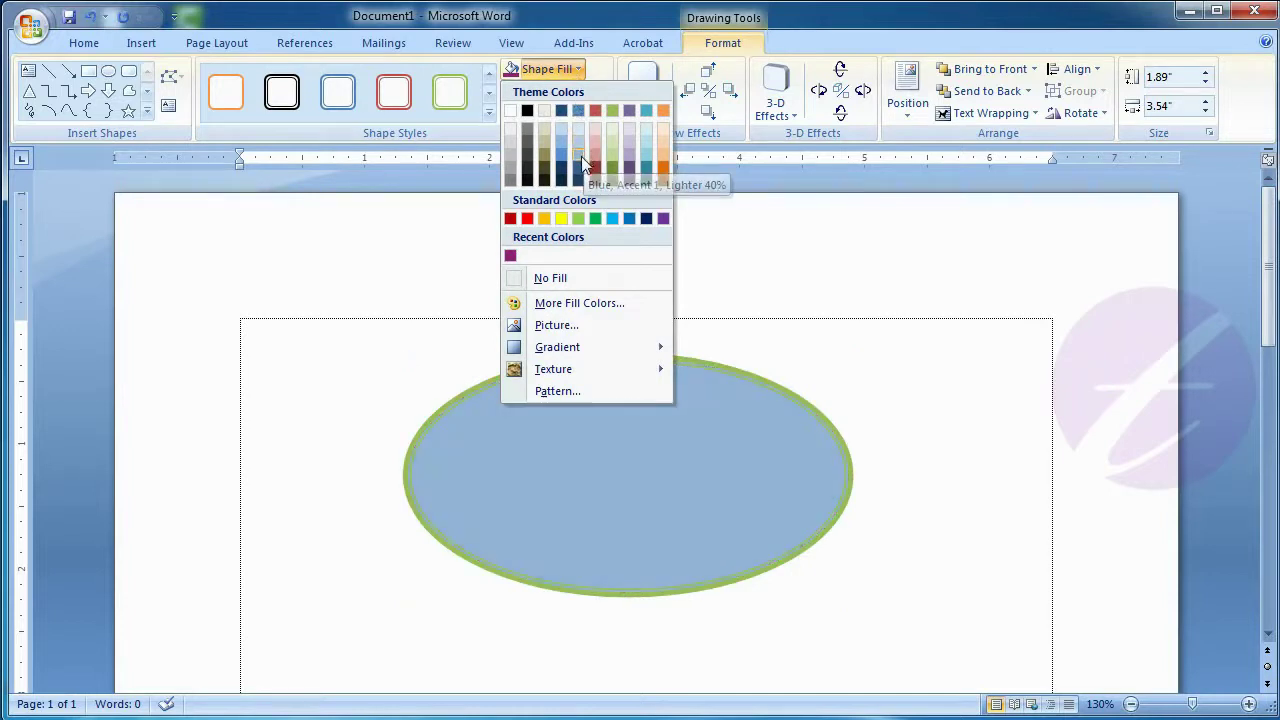
click(666, 169)
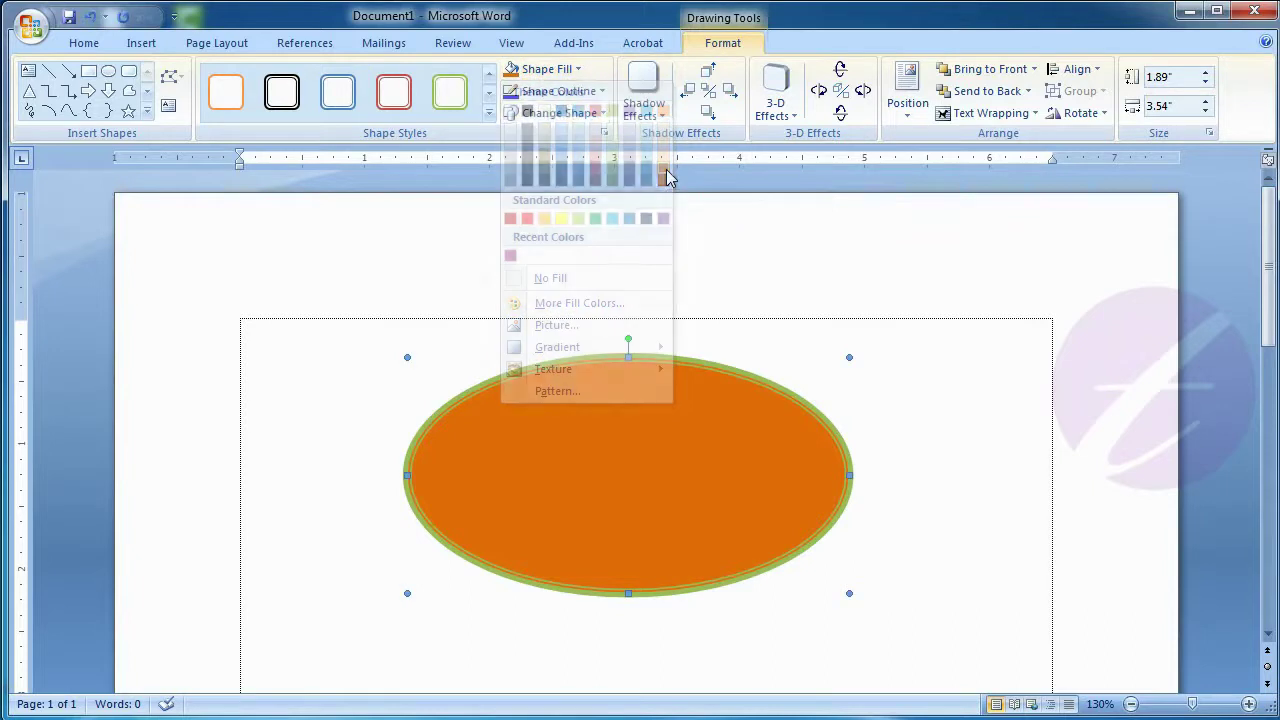
click(573, 72)
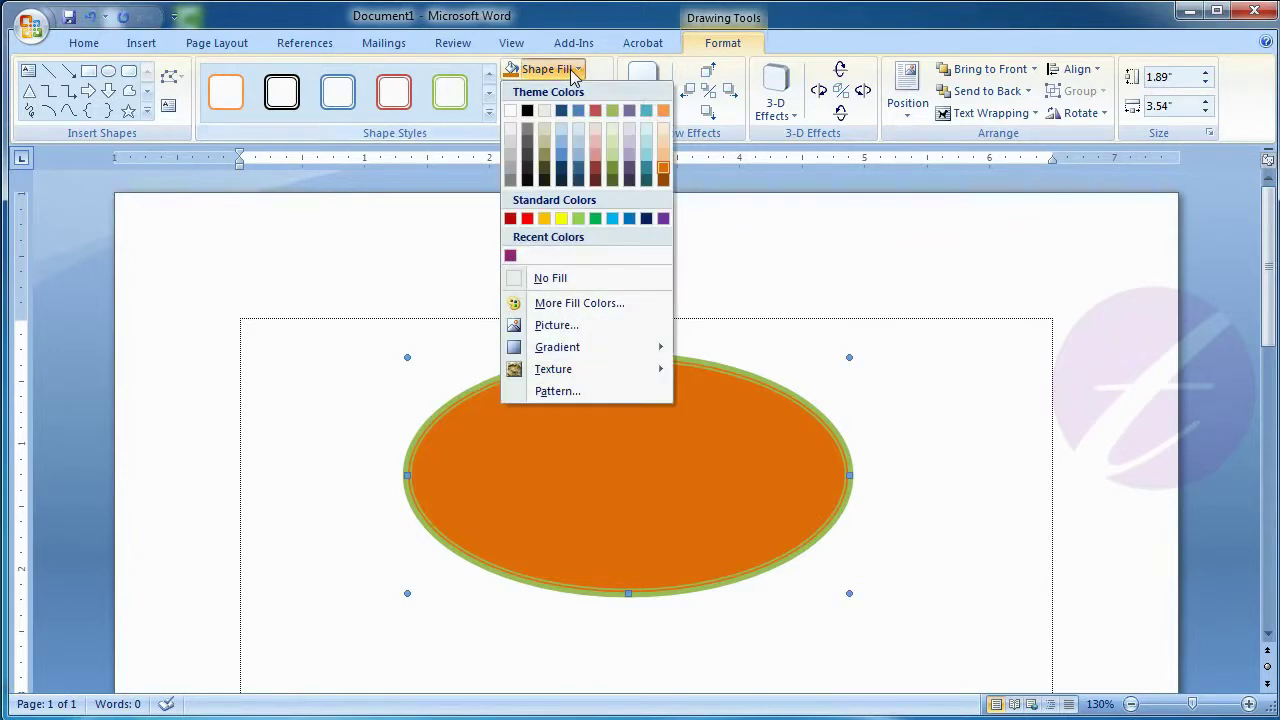
click(593, 393)
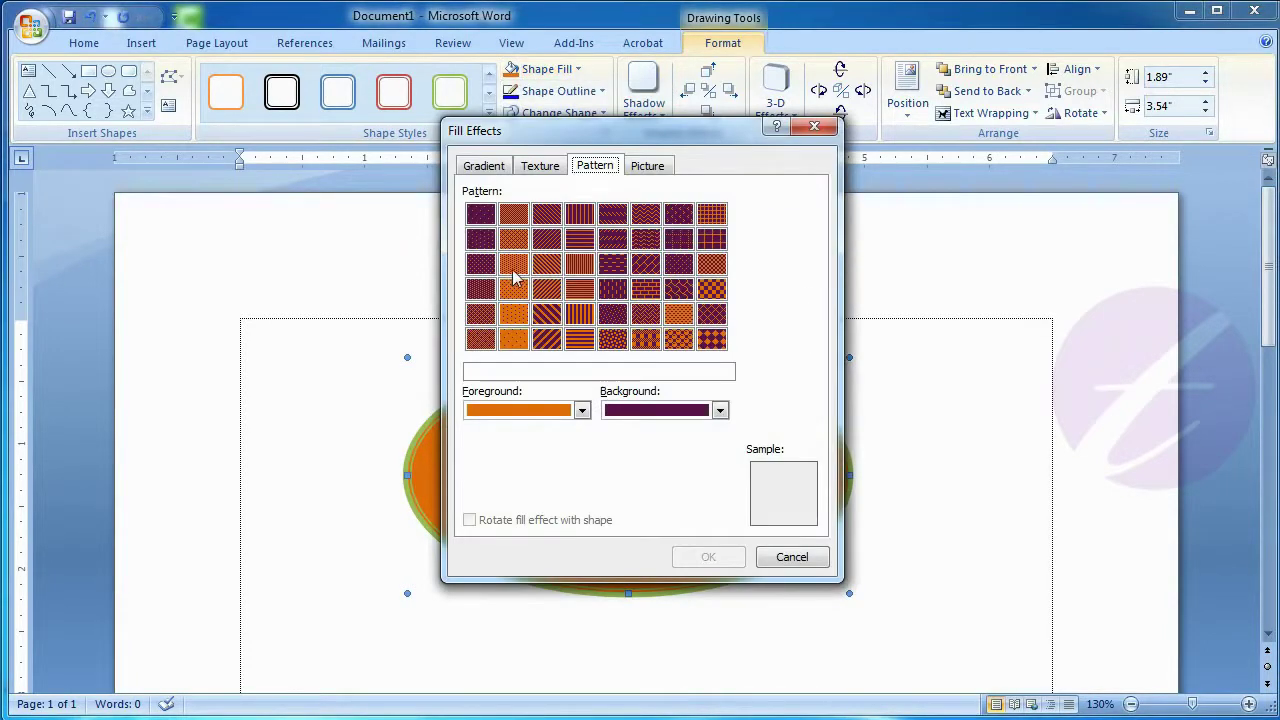
click(547, 314)
click(718, 557)
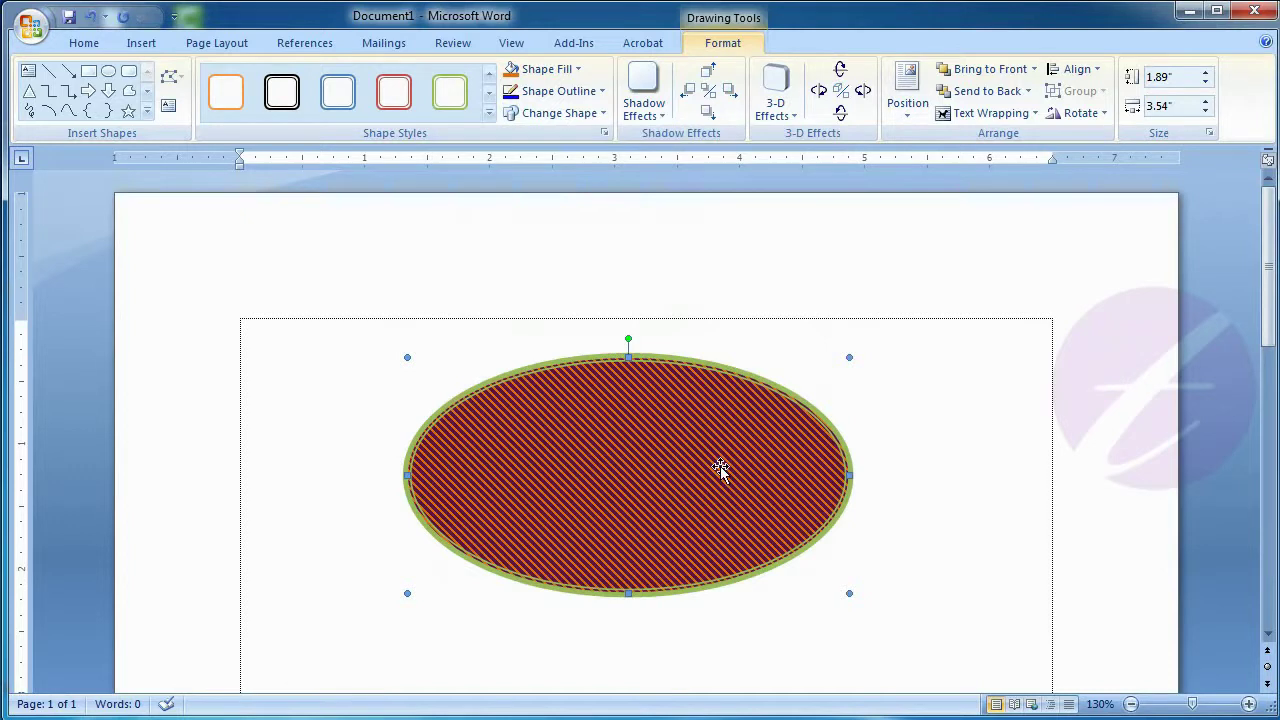
click(548, 69)
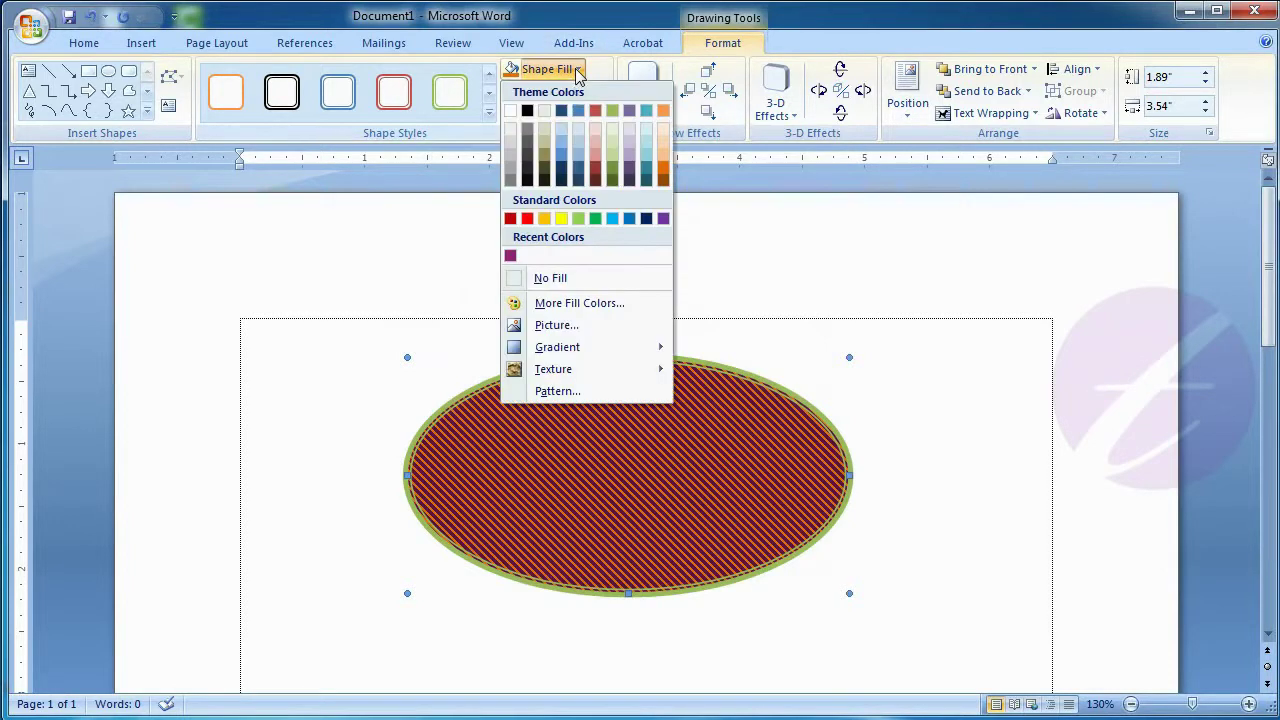
Fill the ellipse light green and make its outline 6 pt thick.
click(578, 218)
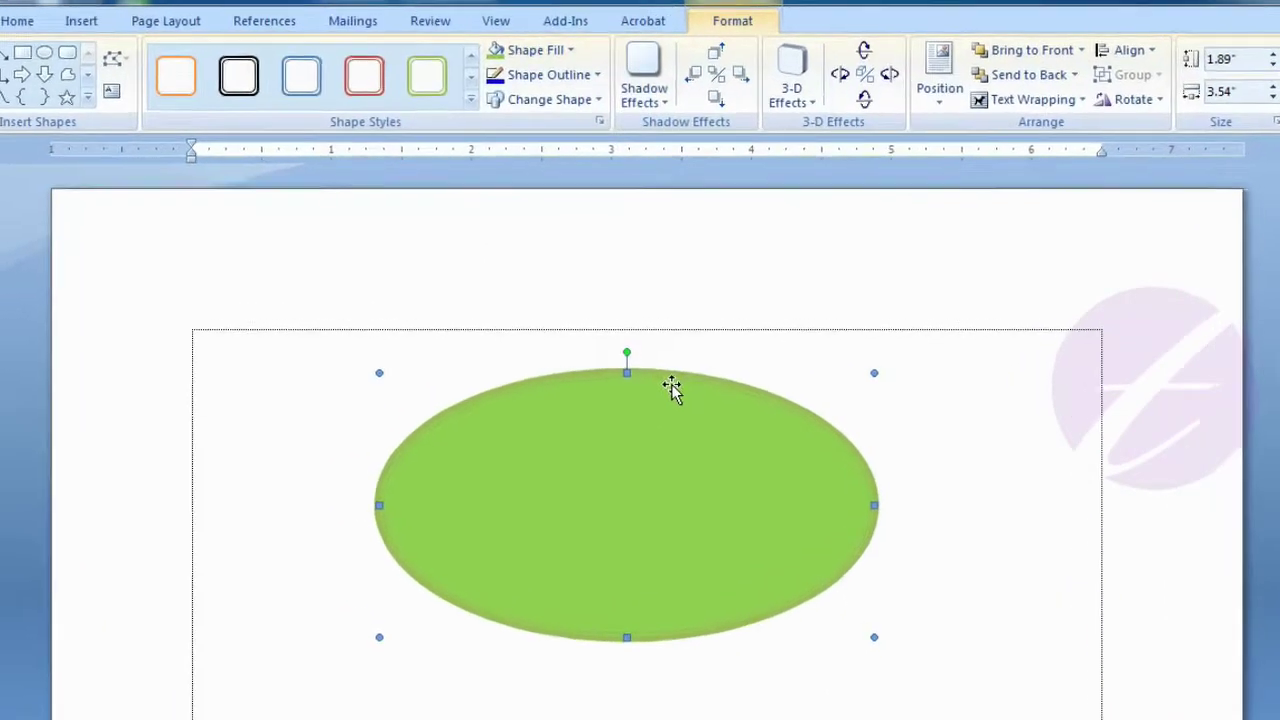
click(592, 52)
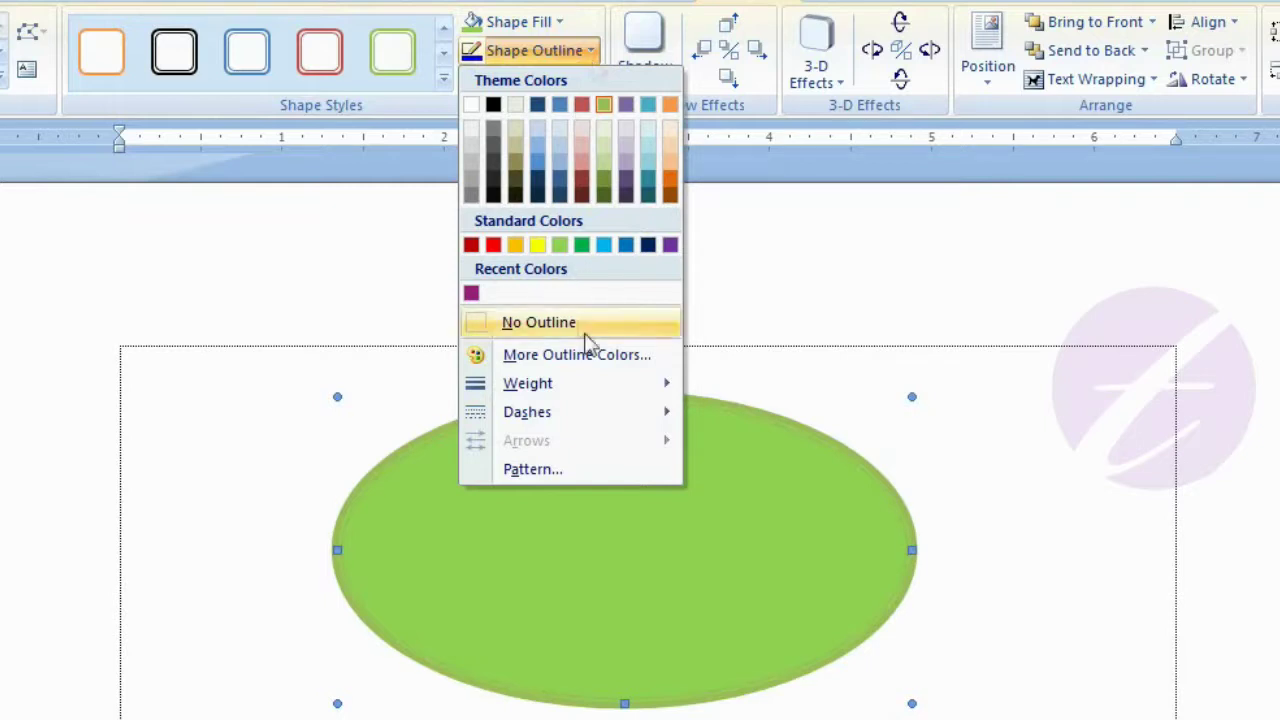
mouse_move(590, 396)
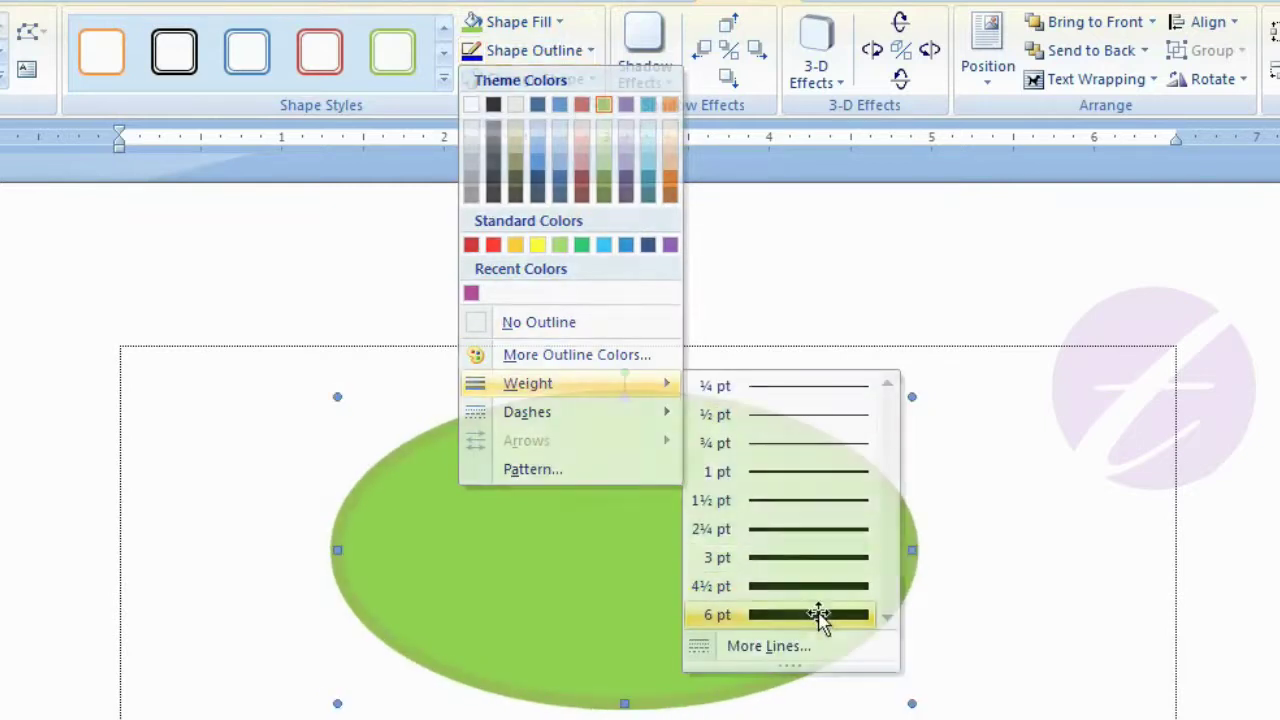
click(820, 616)
Colour the ellipse's 6 pt outline orange.
click(590, 52)
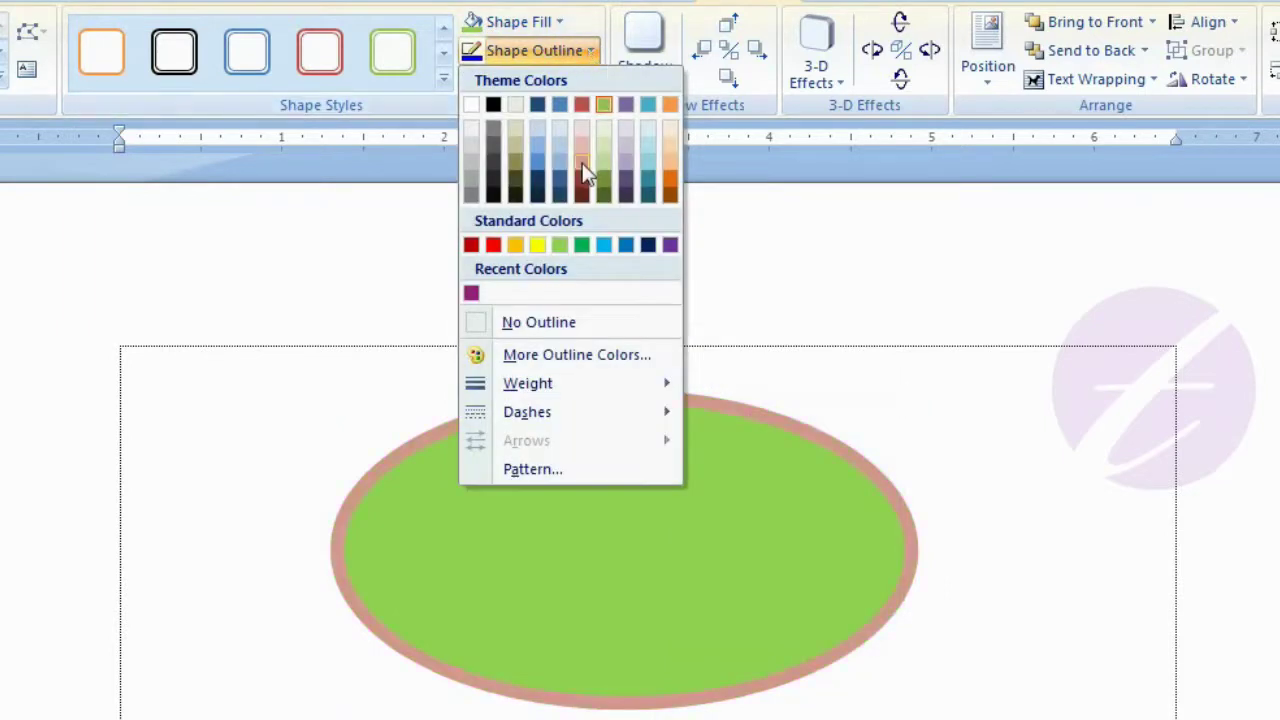
click(672, 178)
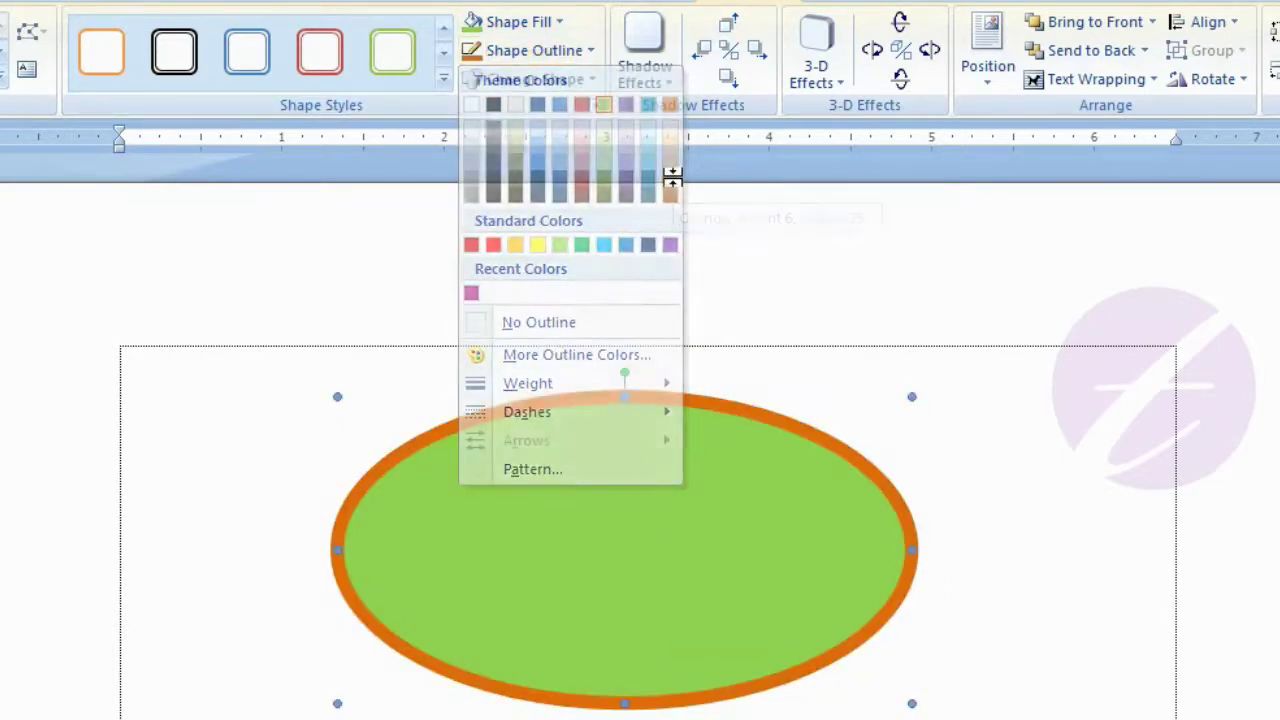
click(588, 54)
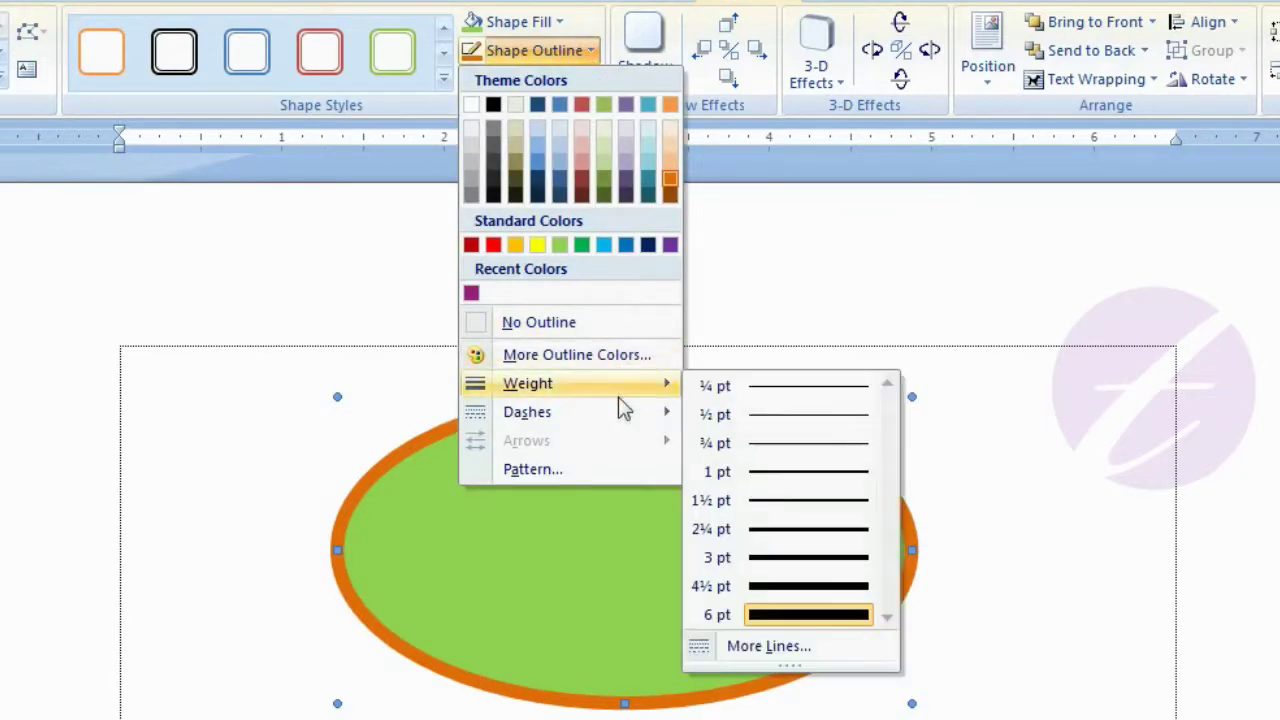
mouse_move(620, 414)
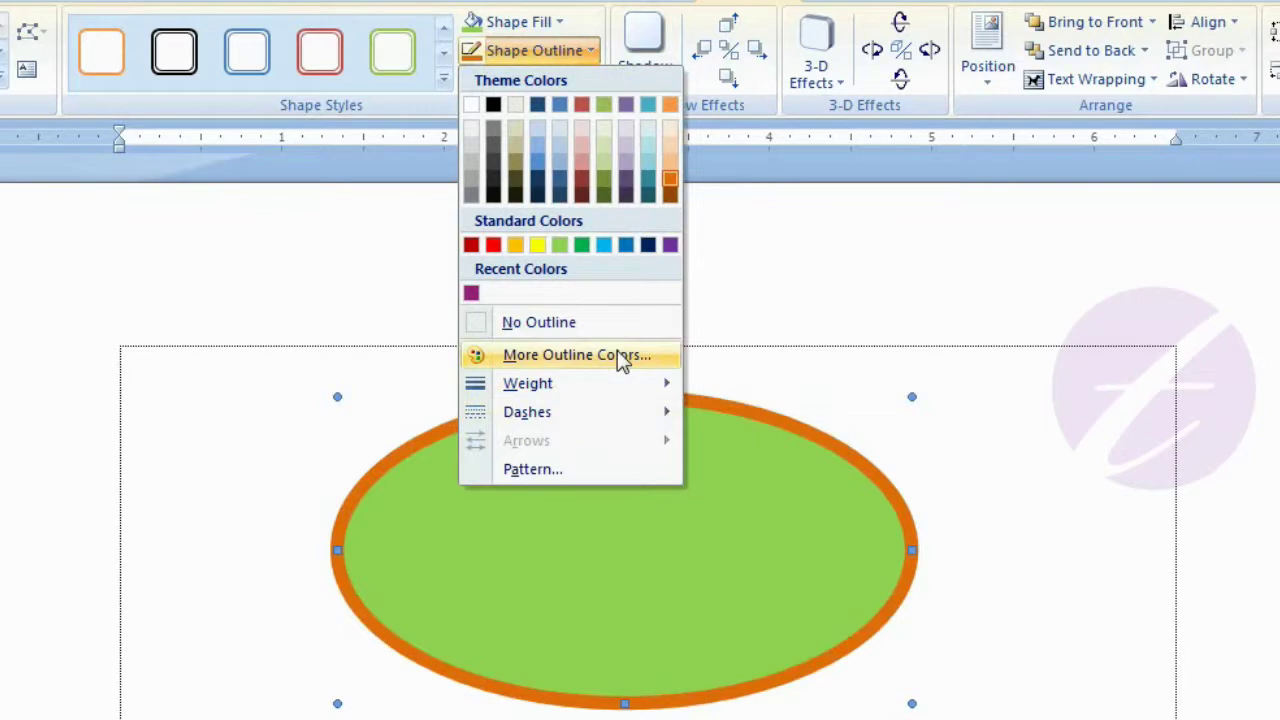
Give the thick orange outline a Small checker board line pattern.
click(590, 474)
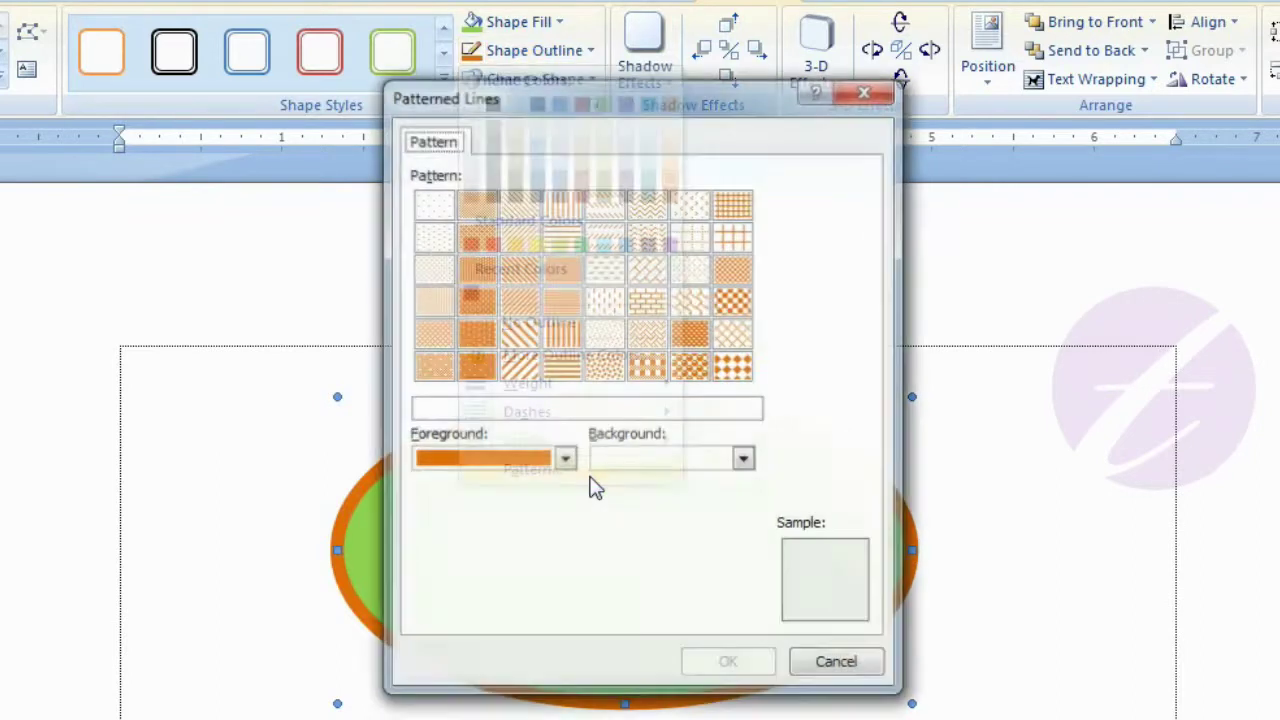
click(734, 279)
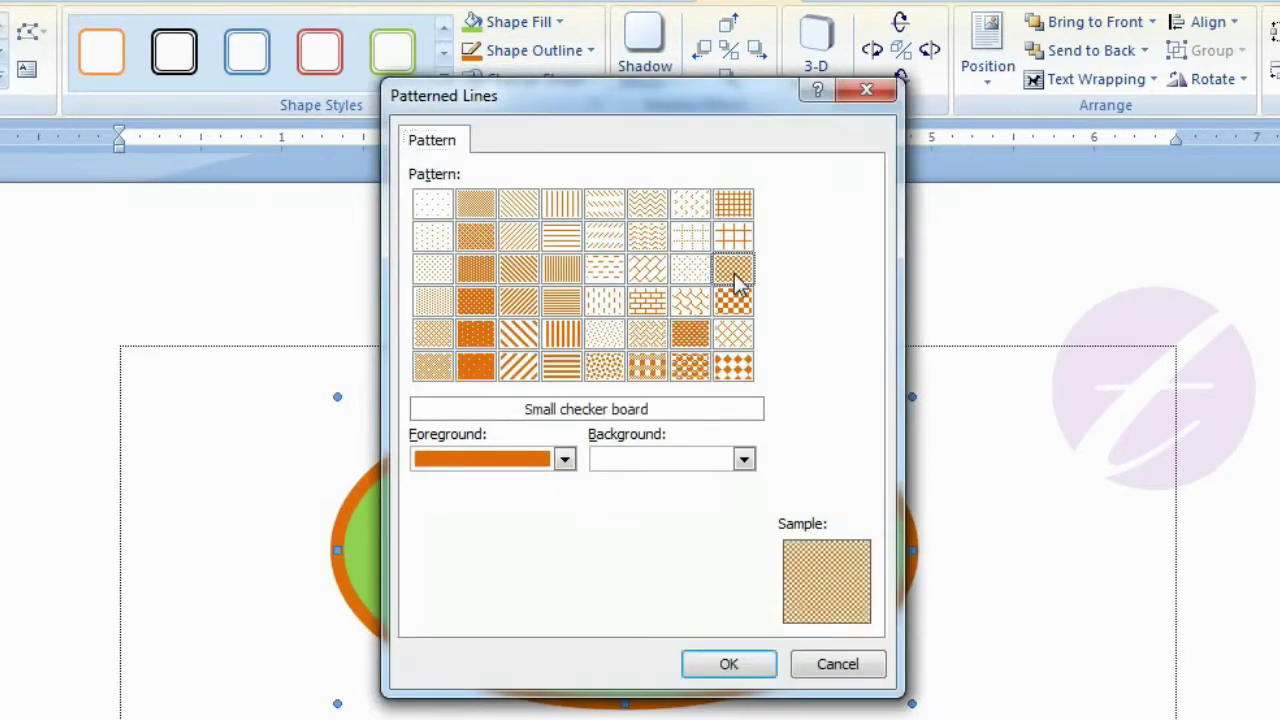
click(726, 665)
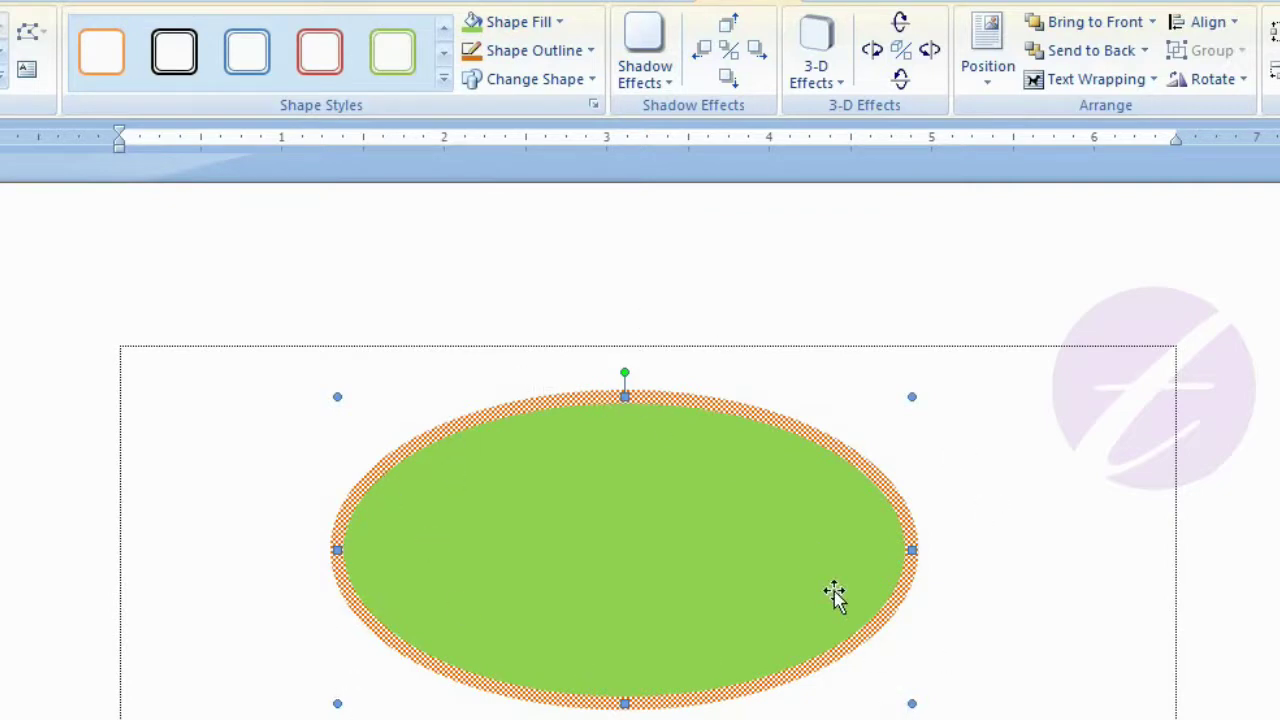
click(586, 88)
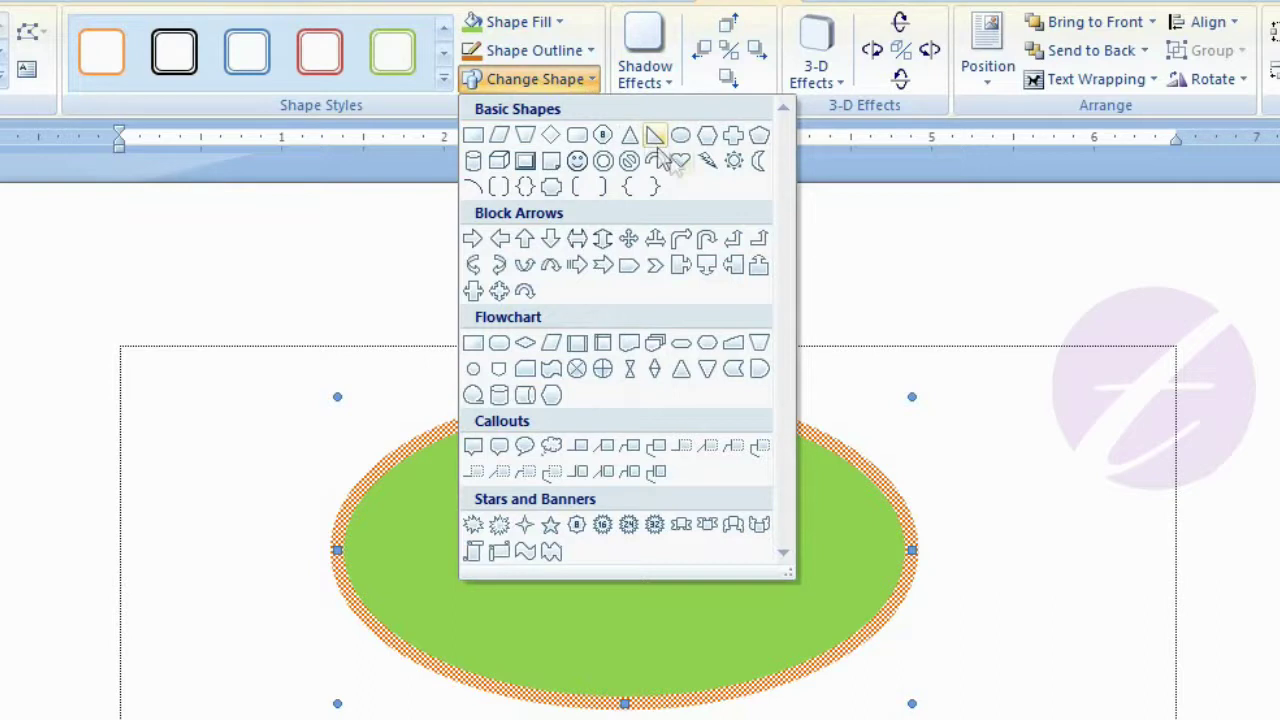
Change the green ellipse into a Heart and stretch it taller to 2.58 inches high.
click(679, 161)
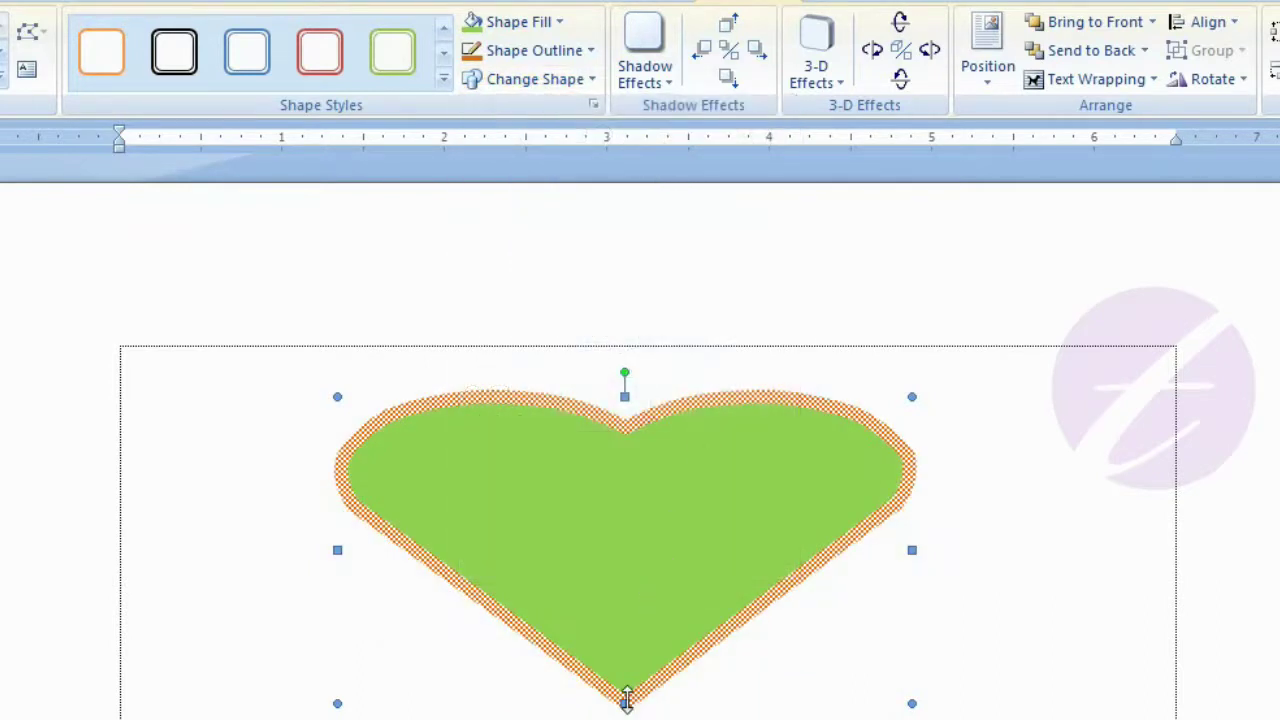
drag(626, 700, 624, 719)
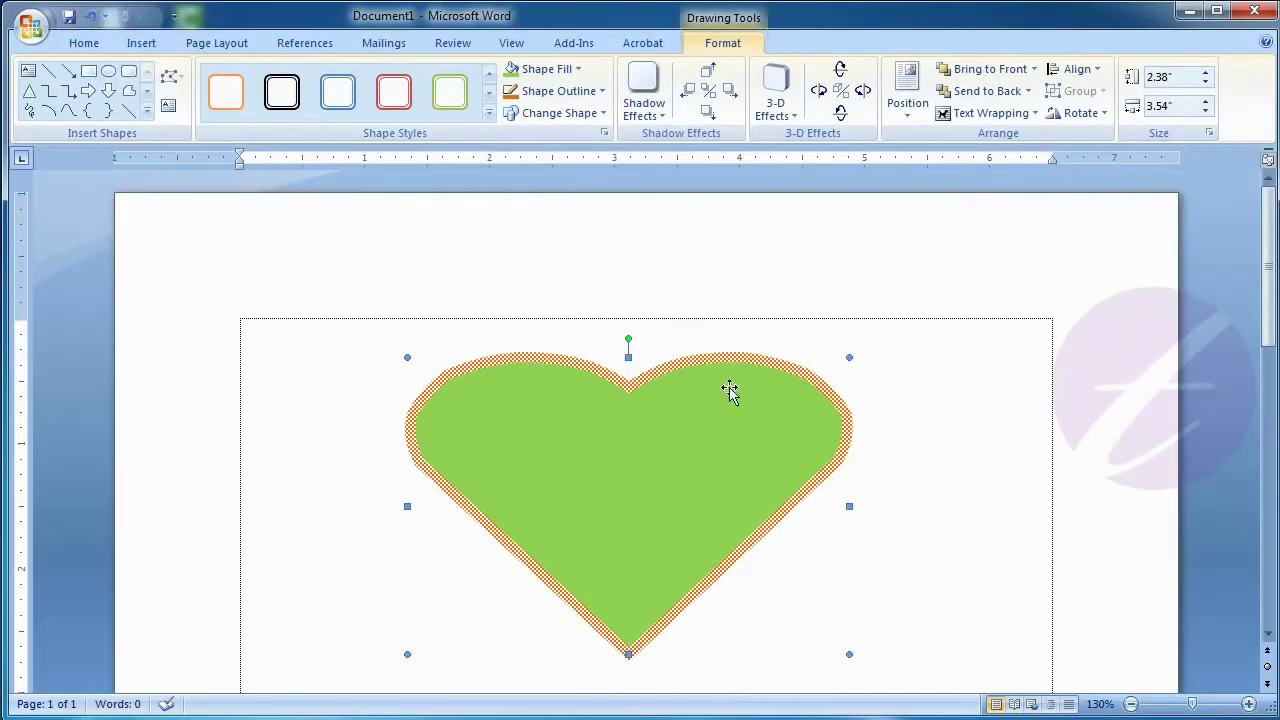
drag(638, 345, 638, 320)
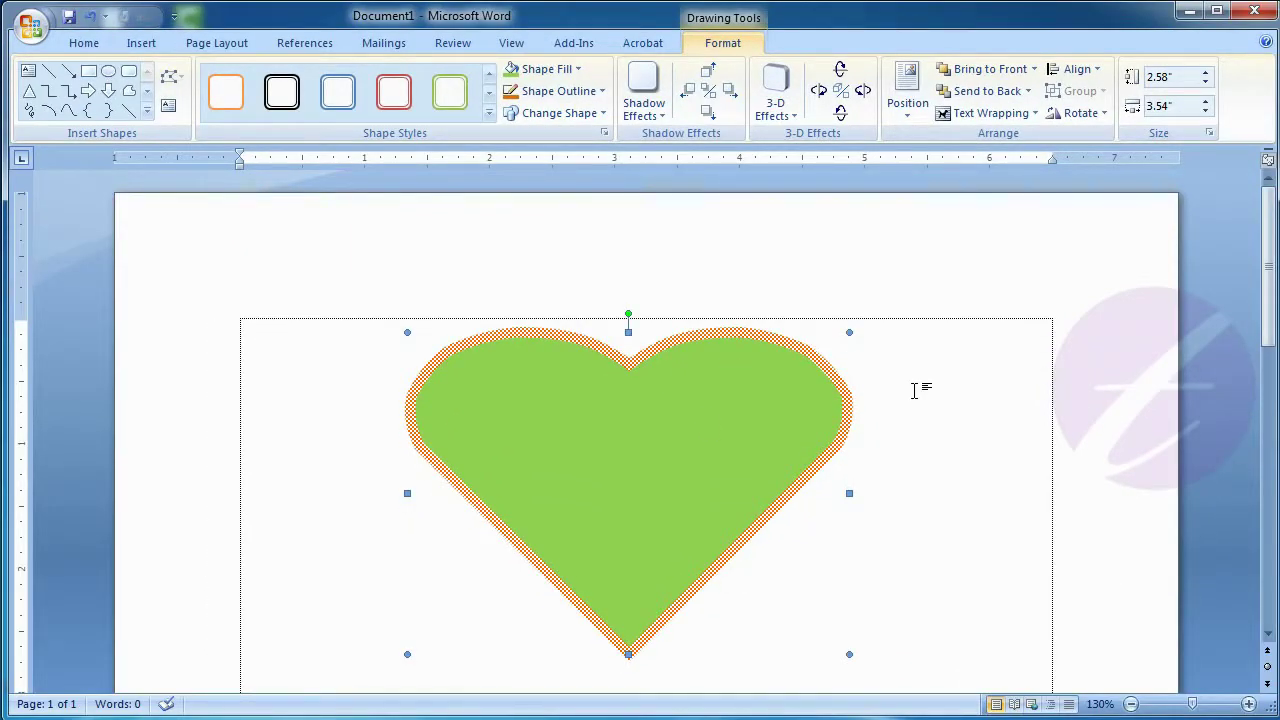
Apply grey Shadow Style 3 to the heart and nudge the shadow toward the lower right.
click(644, 95)
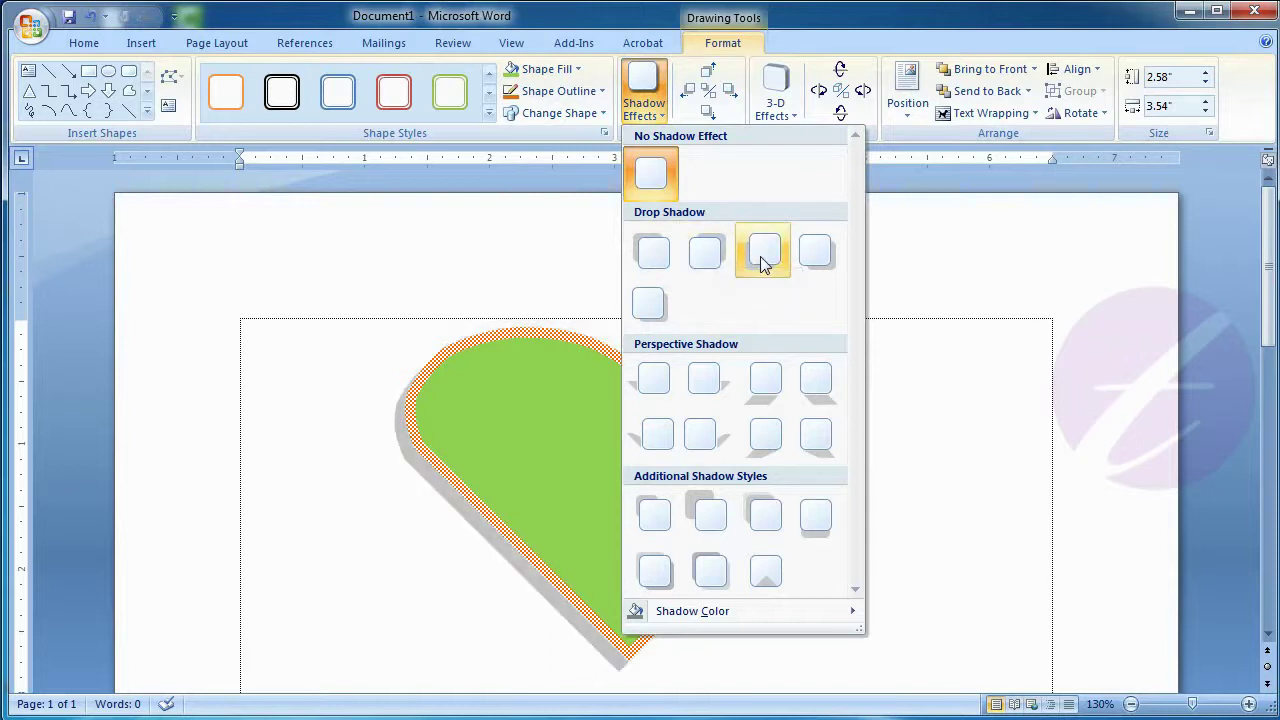
click(815, 270)
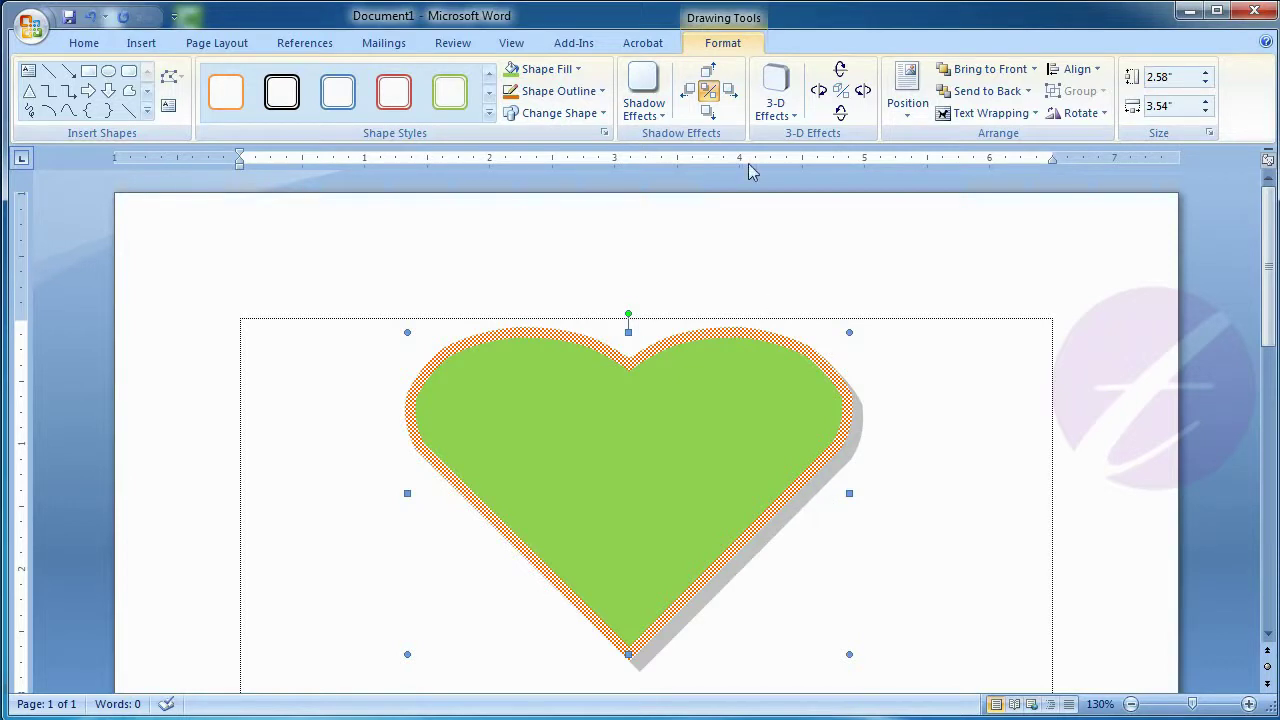
click(686, 92)
click(686, 92)
click(707, 72)
click(707, 72)
click(708, 112)
click(708, 112)
click(730, 92)
click(730, 92)
click(730, 92)
click(730, 92)
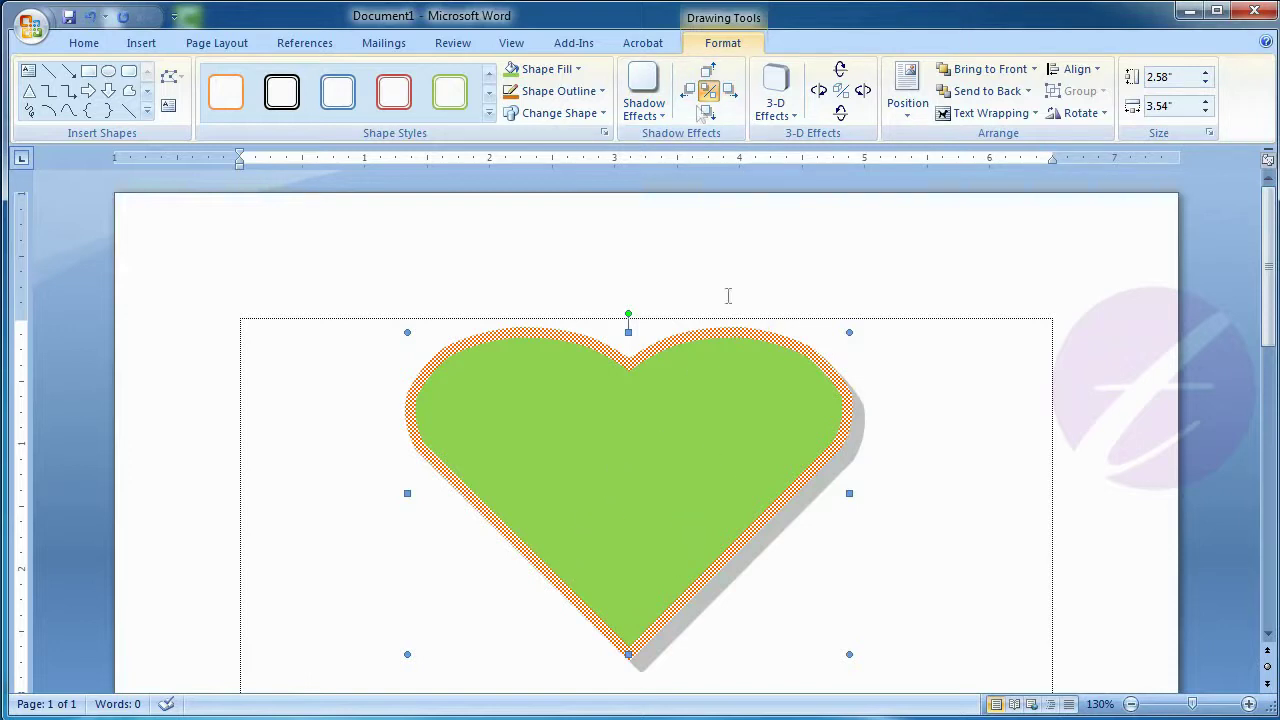
Give the heart a parallel 3-D style and reselect it.
click(795, 119)
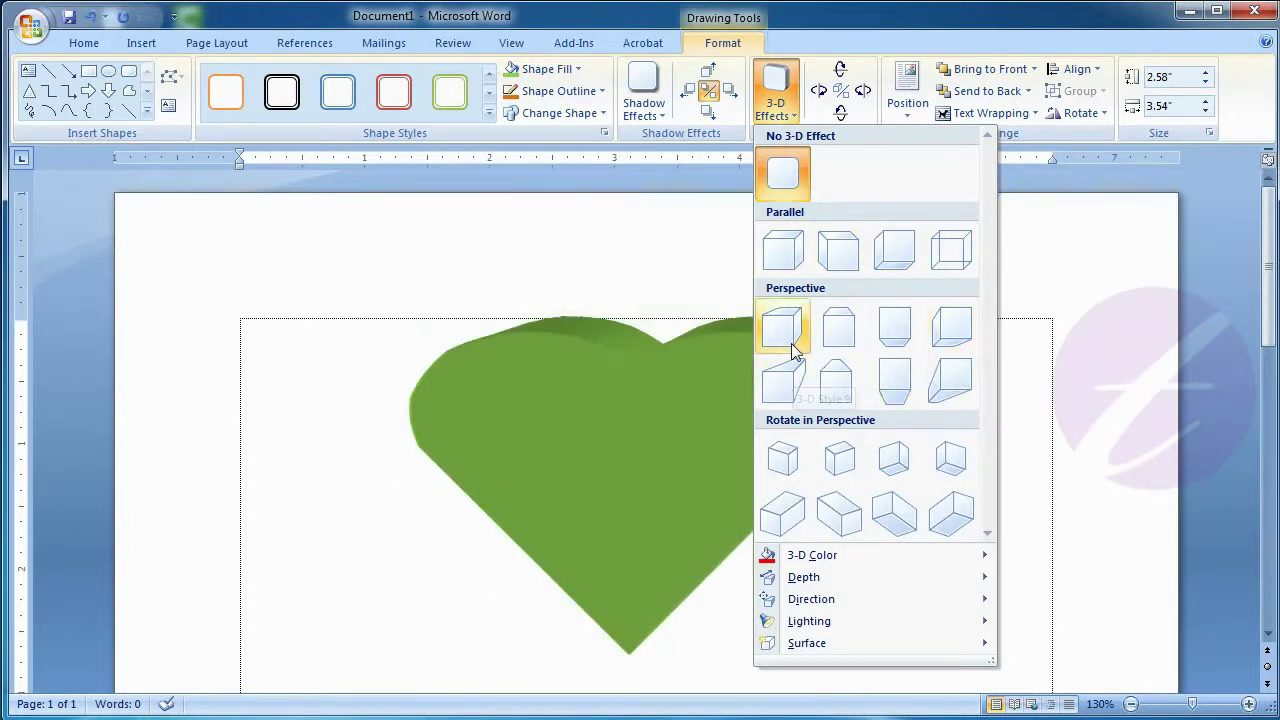
click(834, 268)
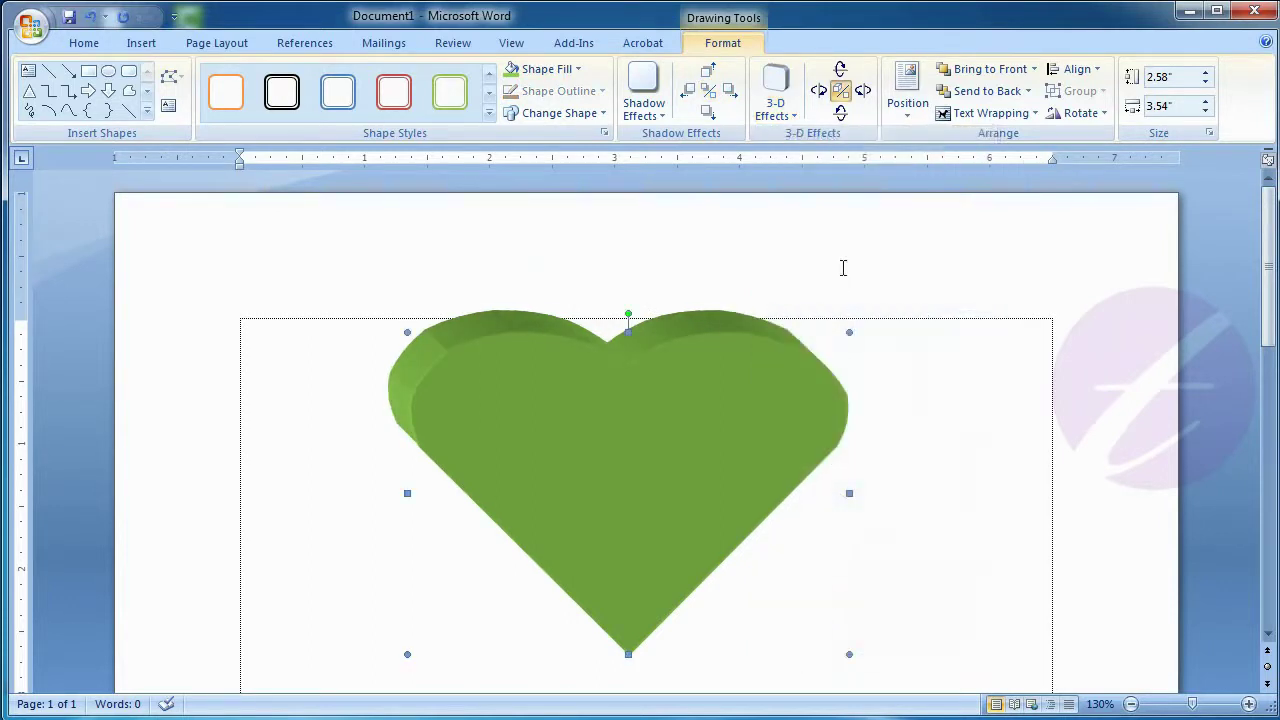
click(931, 427)
double_click(624, 407)
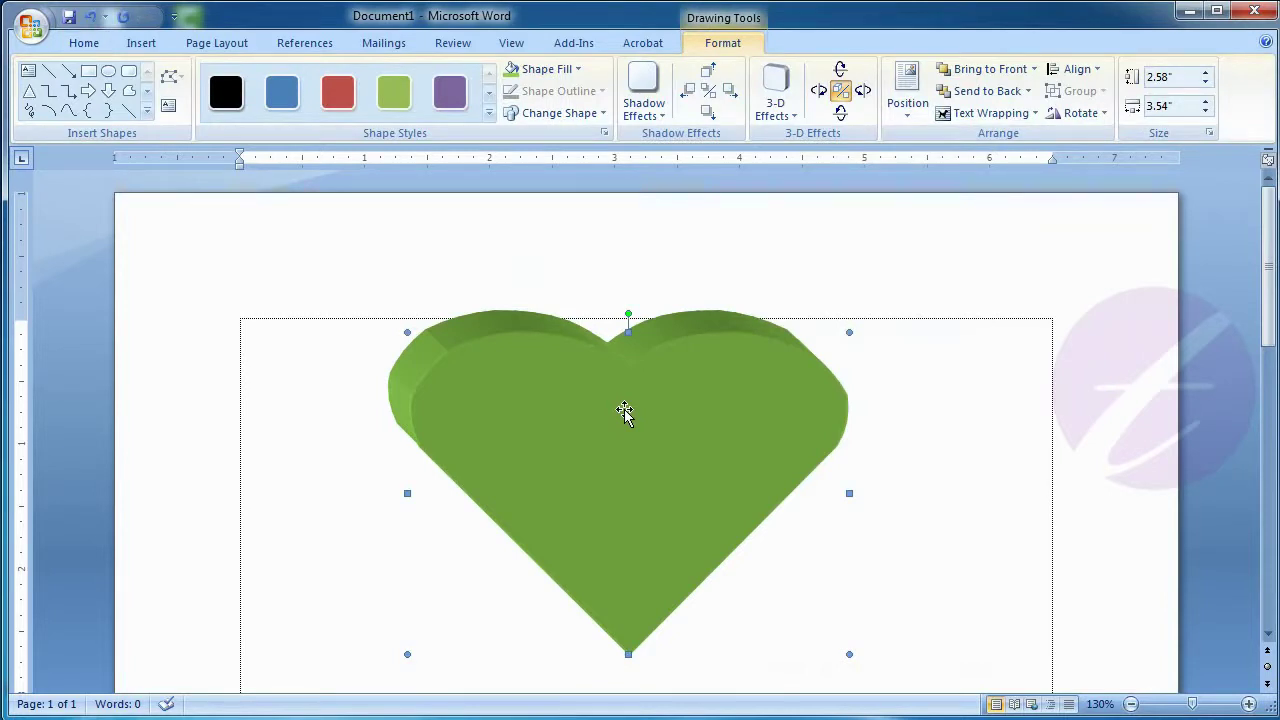
Adjust the 3-D heart's tilt and shrink it to about 1.51 by 2.91 inches.
click(820, 100)
click(820, 100)
click(820, 100)
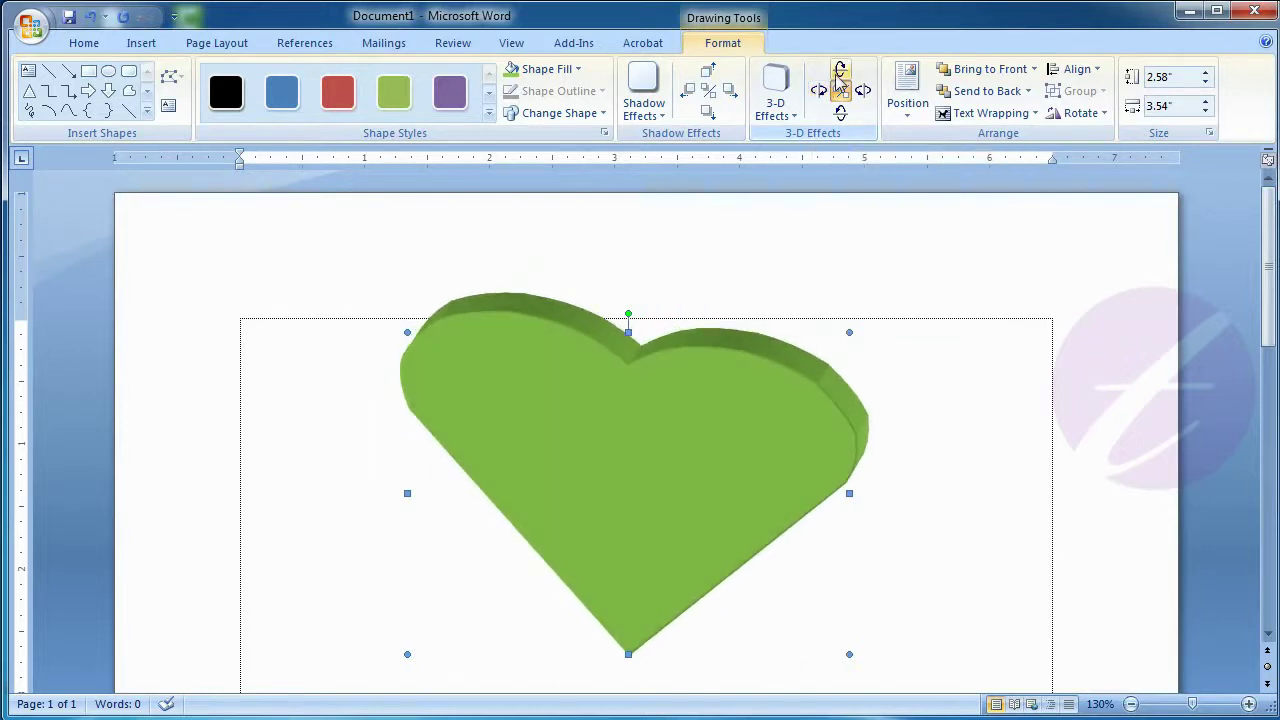
click(840, 78)
click(840, 78)
click(840, 78)
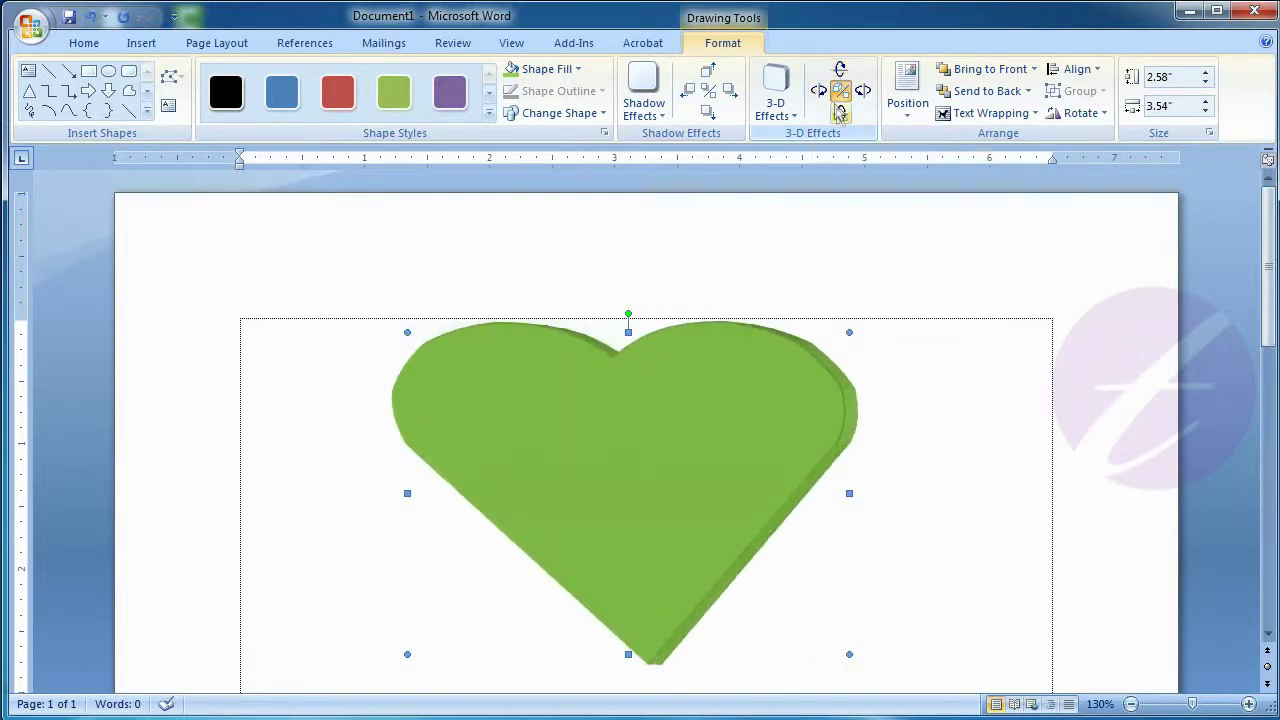
click(821, 92)
click(821, 92)
click(821, 92)
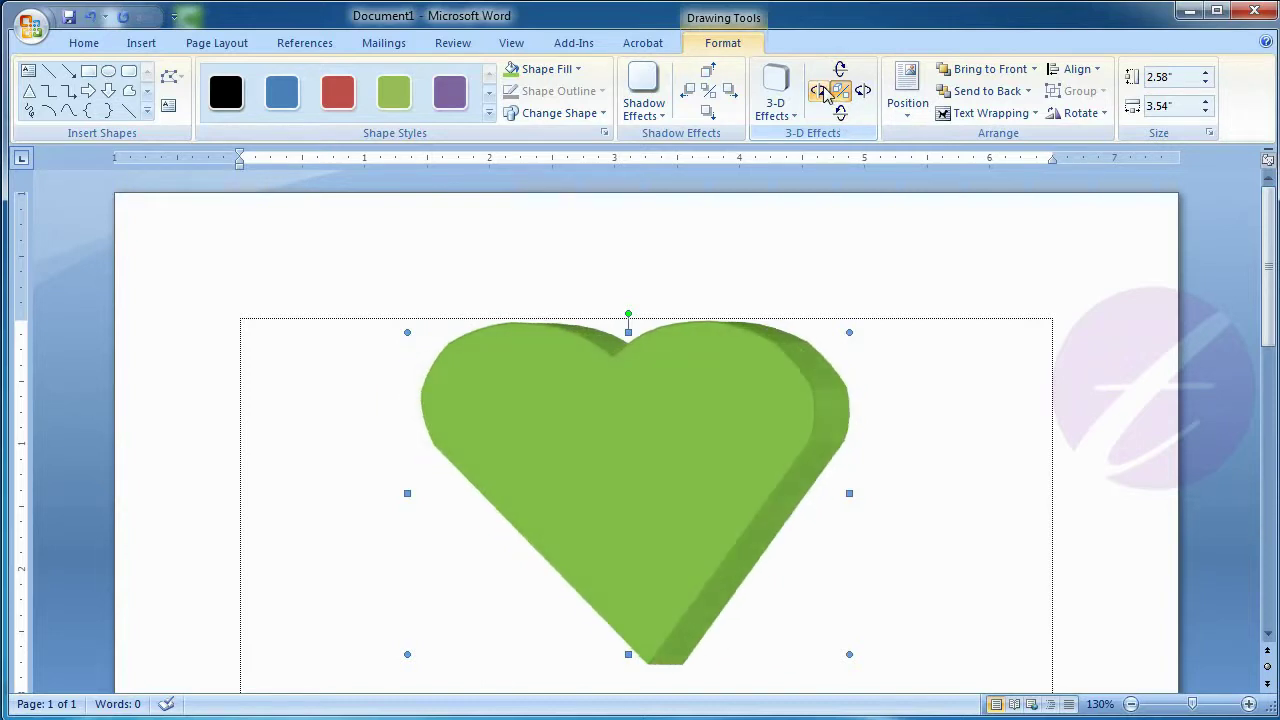
click(862, 91)
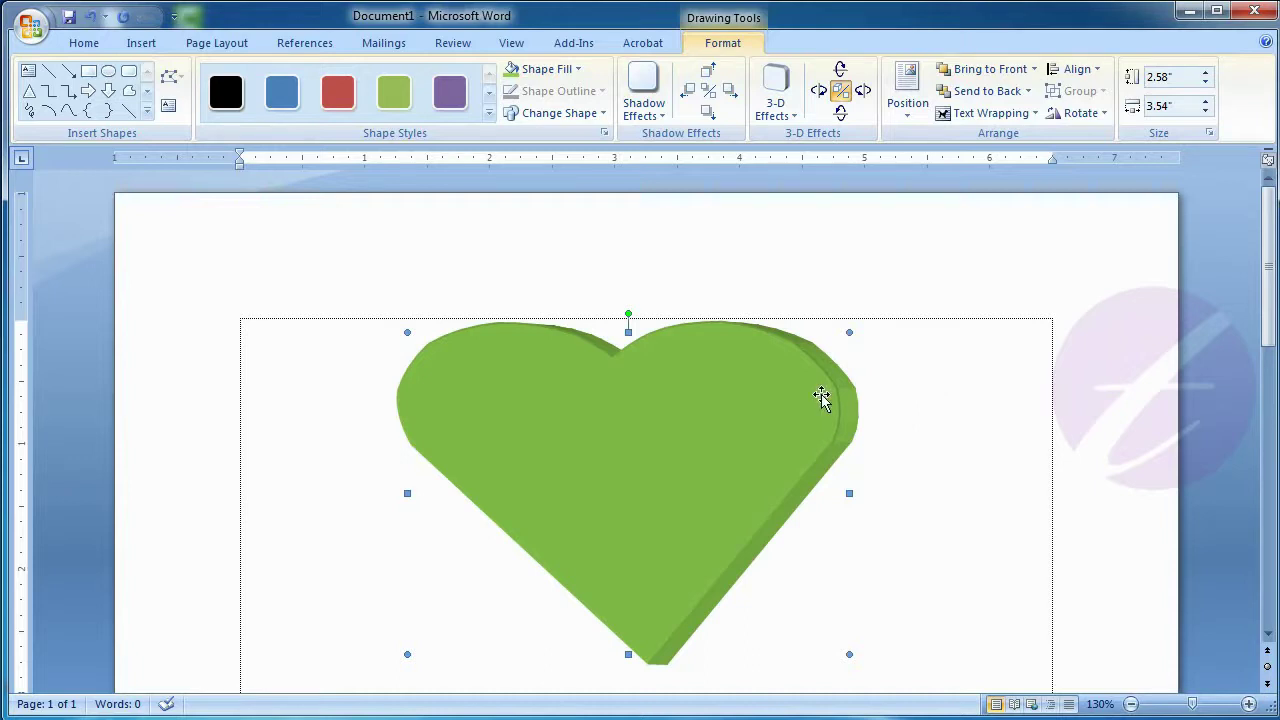
drag(851, 651, 771, 521)
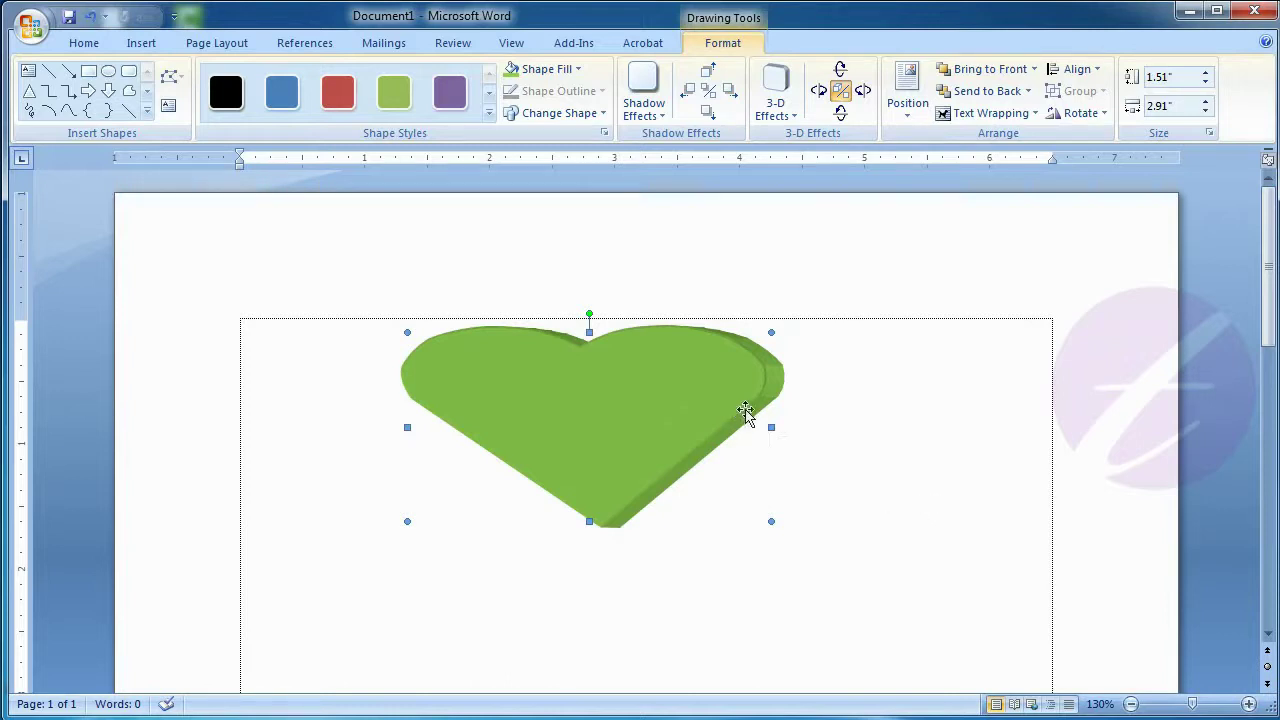
Delete the heart, paste the test.txt paragraphs, and justify all the text.
key(Delete)
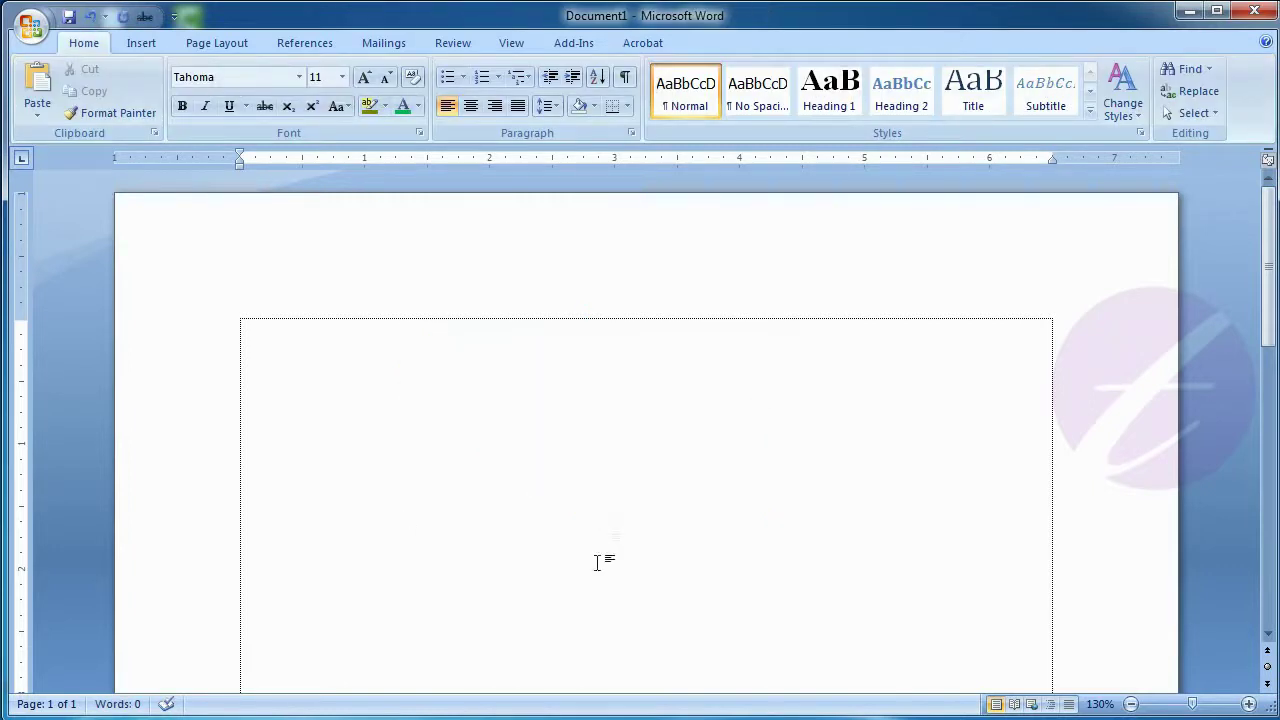
key(alt+Tab)
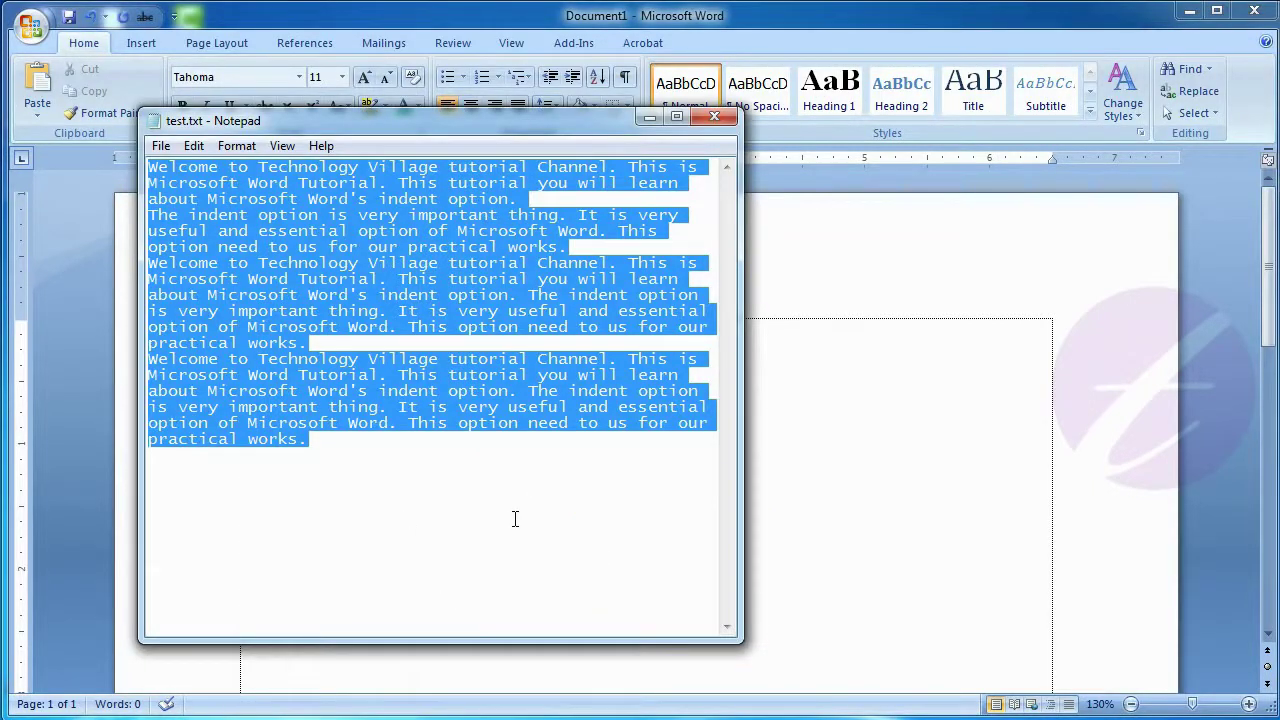
click(893, 370)
text(Welcome to Technology Village tutorial Channel. This is Microsoft Word Tutorial. This tutorial you will learn about Microsoft Word's indent option. The indent option is very important thing. It is very useful and essential option of Microsoft Word. This option need to us for our practical works. Welcome to Technology Village tutorial Channel. This is Microsoft Word Tutorial. This tutorial you will learn about Microsoft Word's indent option. The indent option is very important thing. It is very useful and essential option of Microsoft Word. This option need to us for our practical works. Welcome to Technology Village tutorial Channel. This is Microsoft Word Tutorial. This tutorial you will learn about Microsoft Word's indent option. The indent option is very important thing. It is very useful and essential option of Microsoft Word. This option need to us for our practical works.)
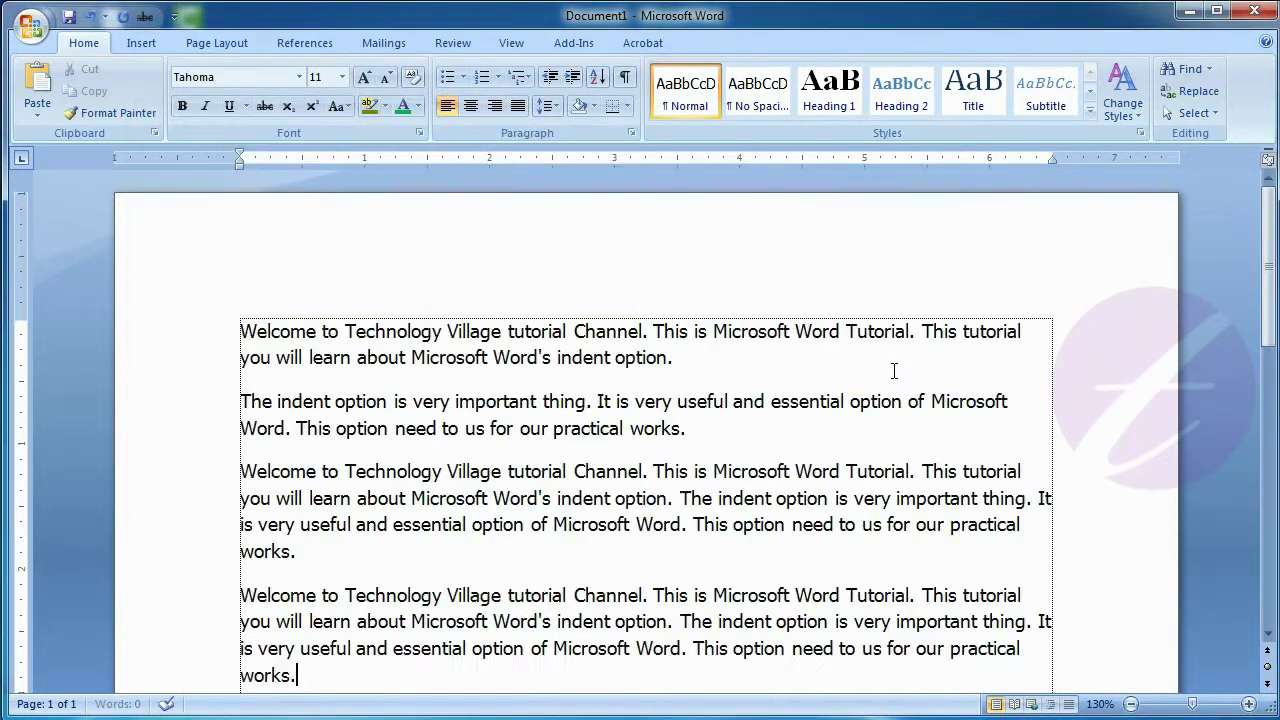
key(ctrl+a)
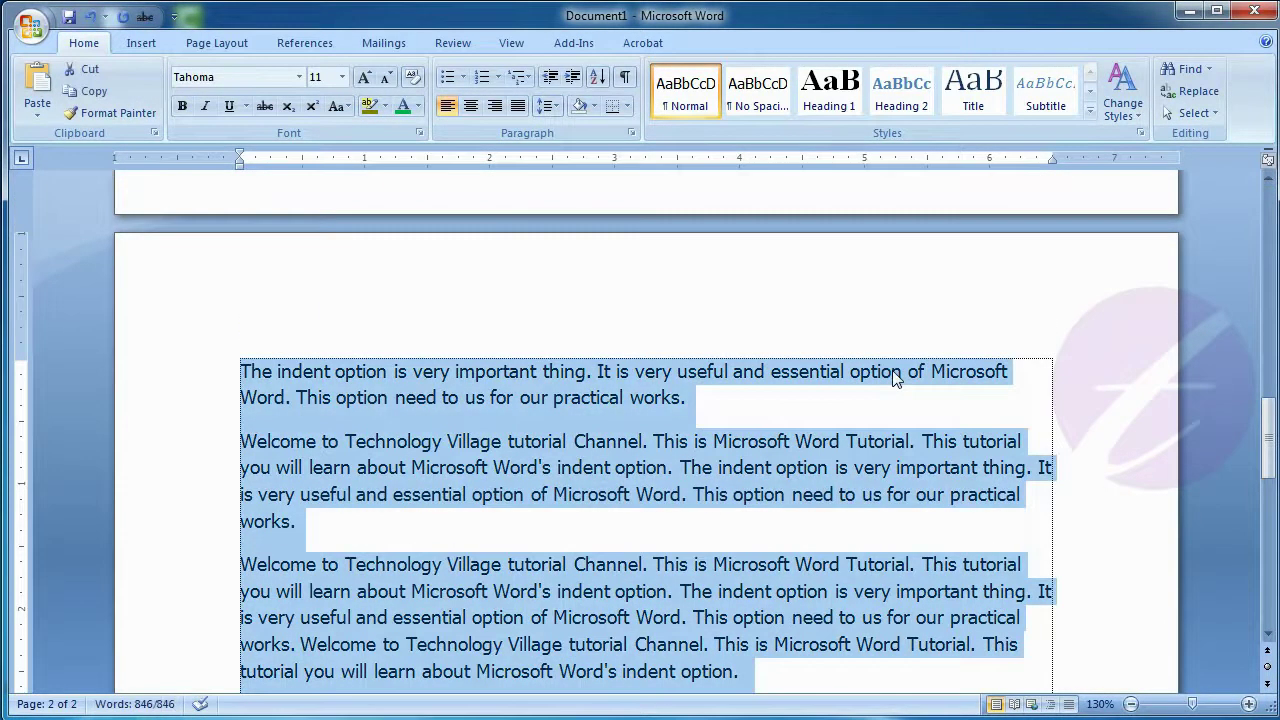
key(ctrl+j)
key(ctrl+Home)
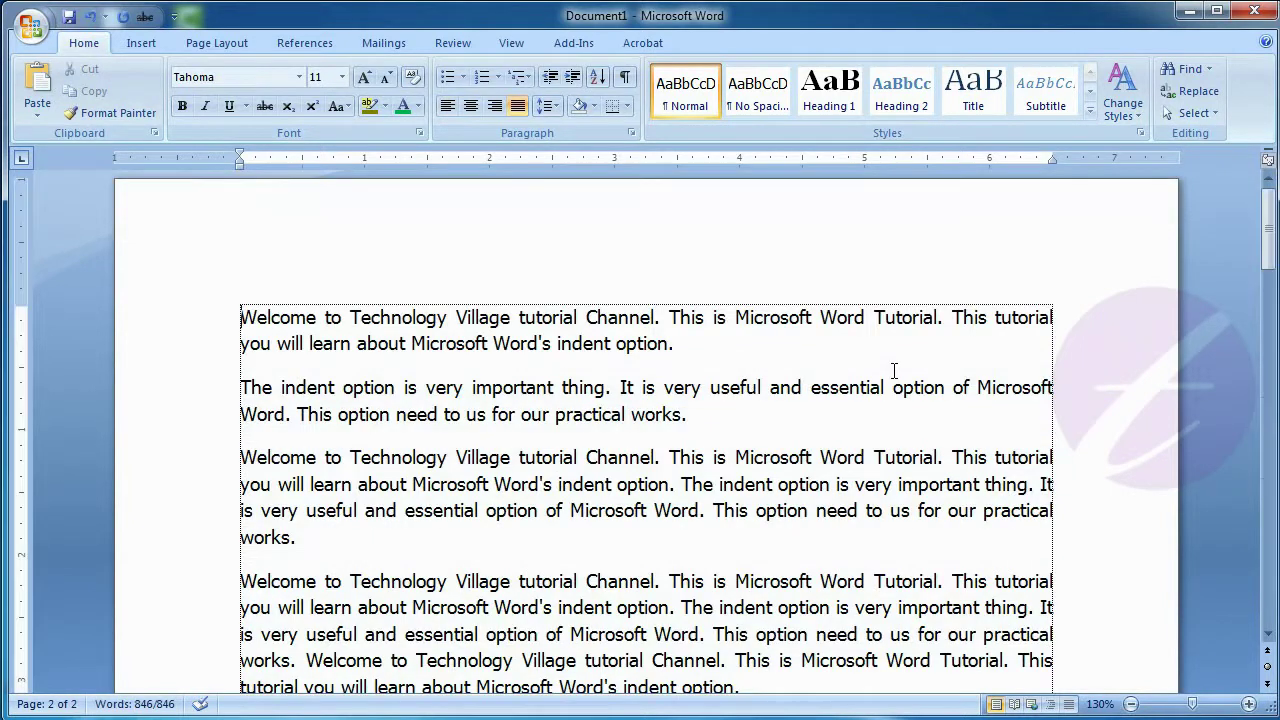
Draw a rounded rectangle over the middle paragraphs and apply the solid purple shape style.
click(141, 48)
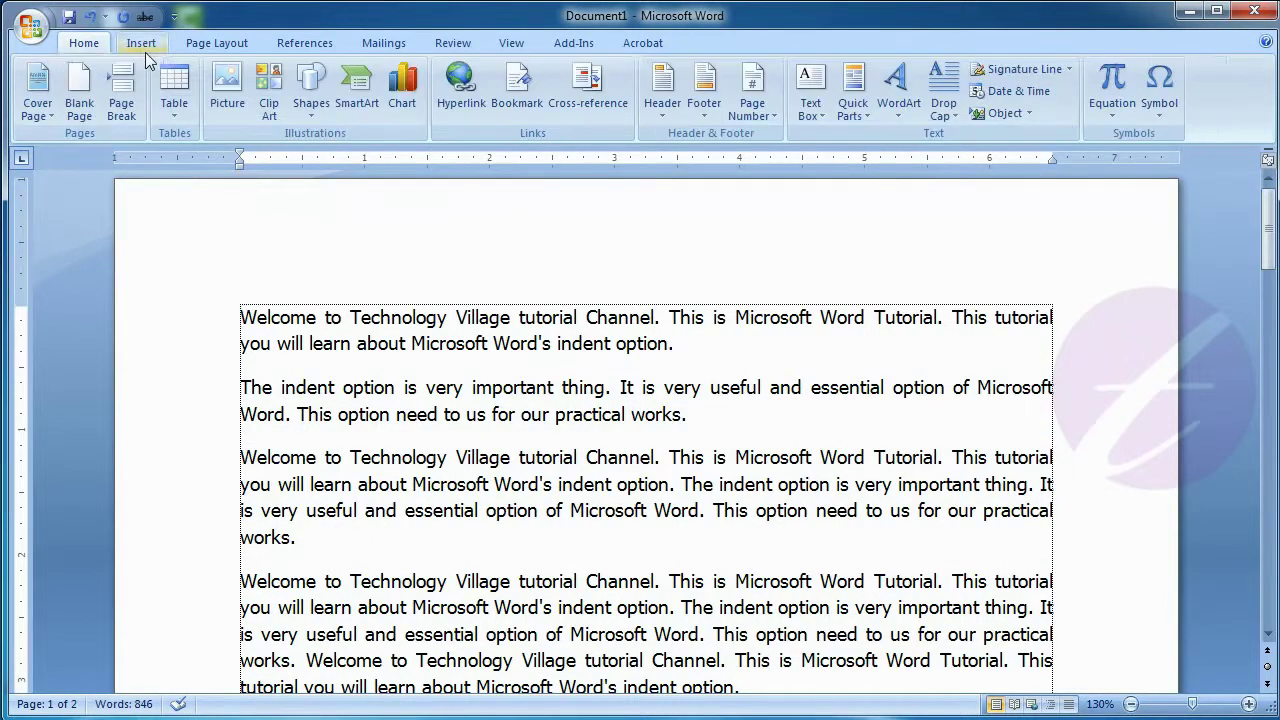
click(313, 105)
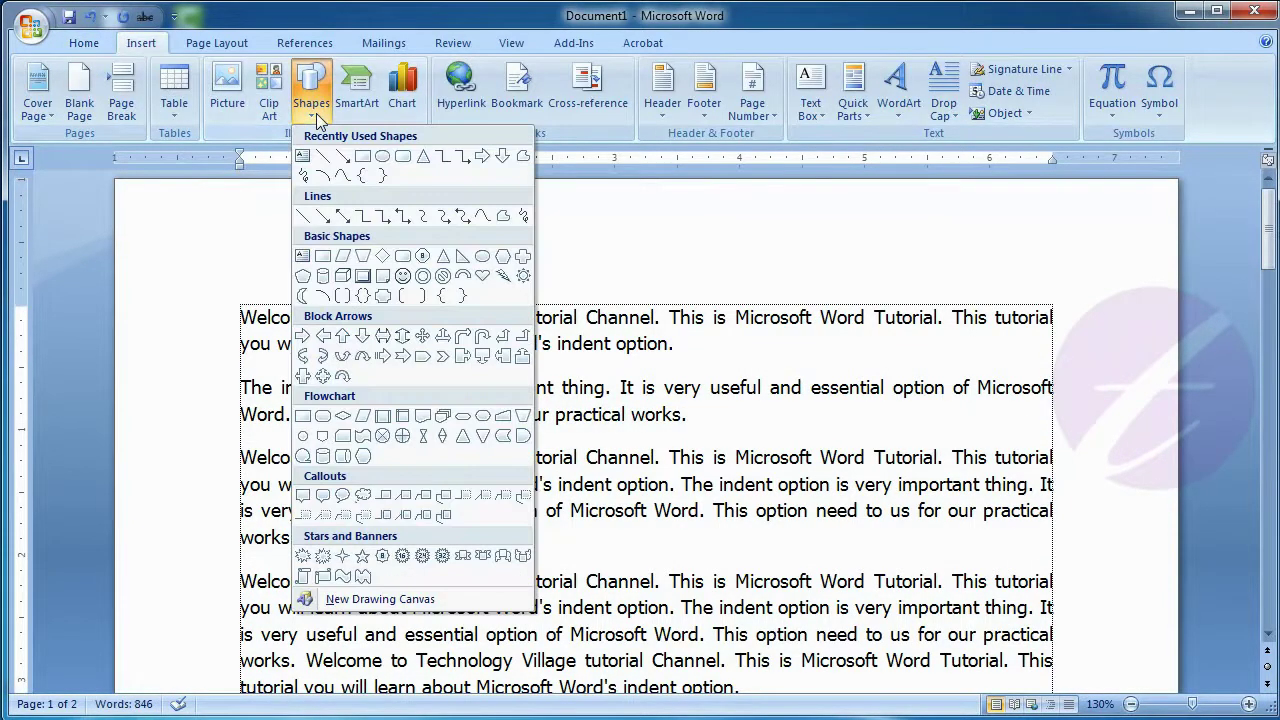
click(400, 157)
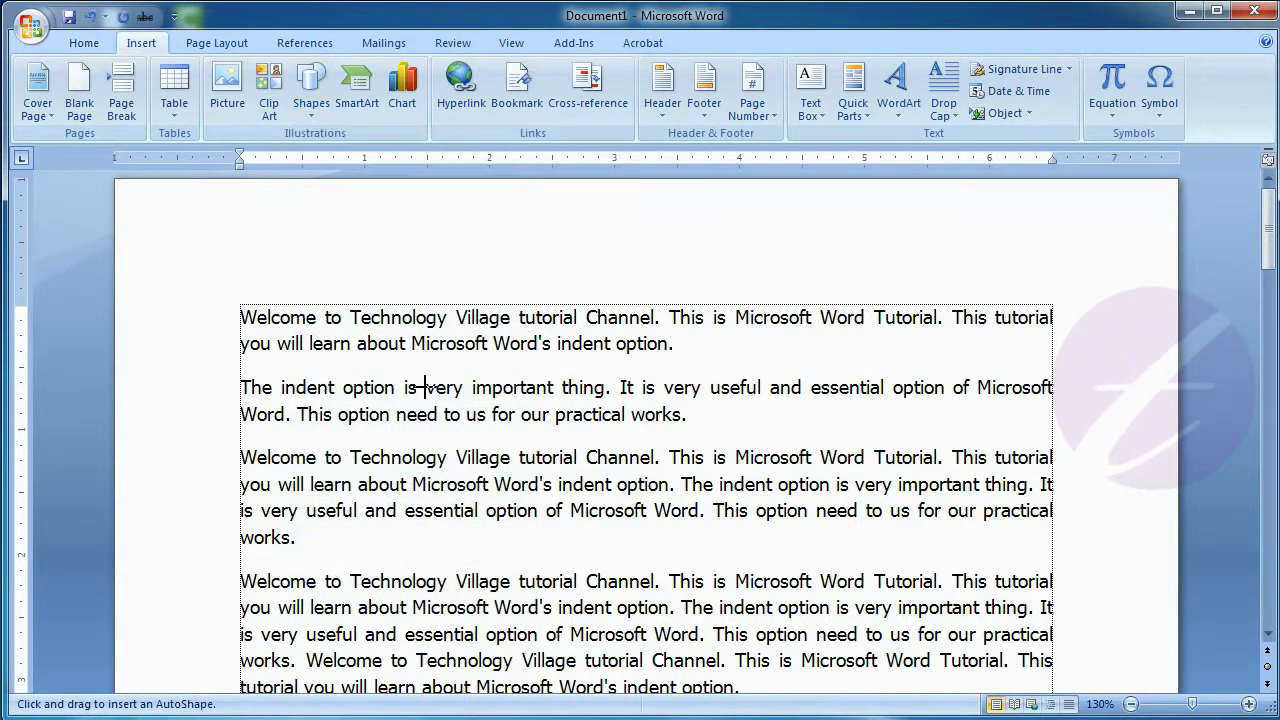
mouse_move(425, 387)
mouse_down()
mouse_move(880, 580)
mouse_move(941, 661)
mouse_up()
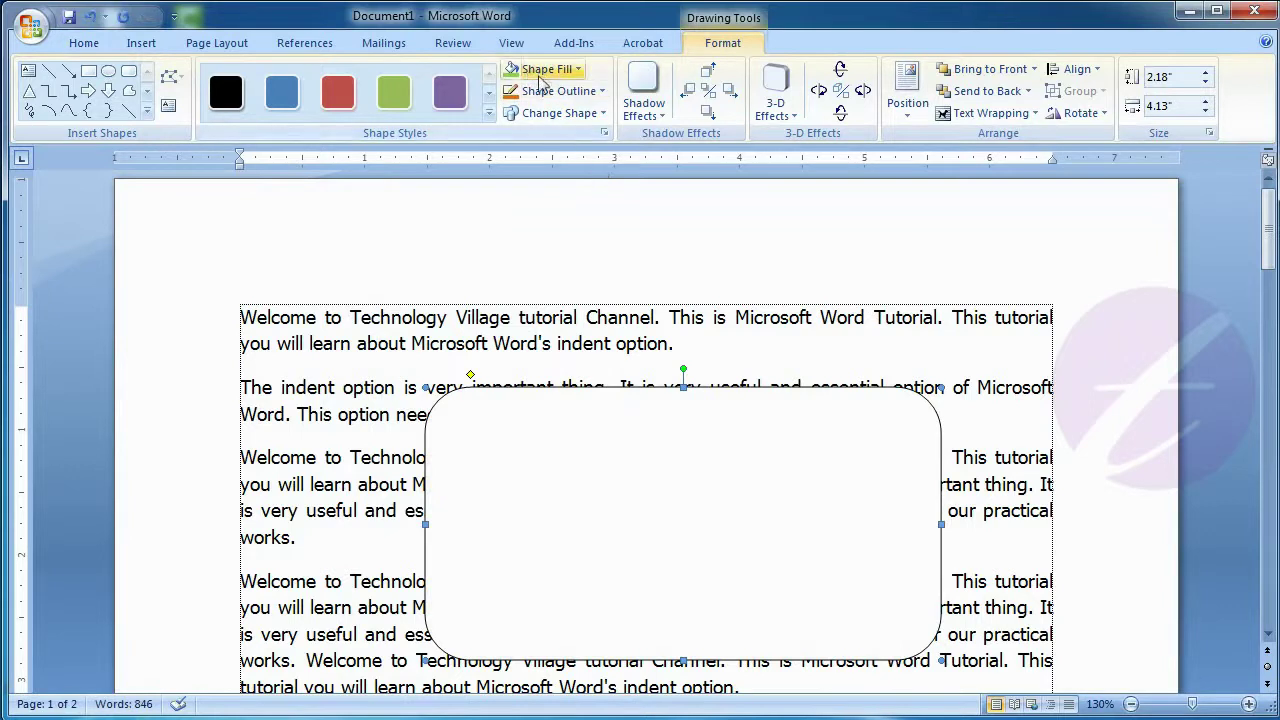
click(420, 97)
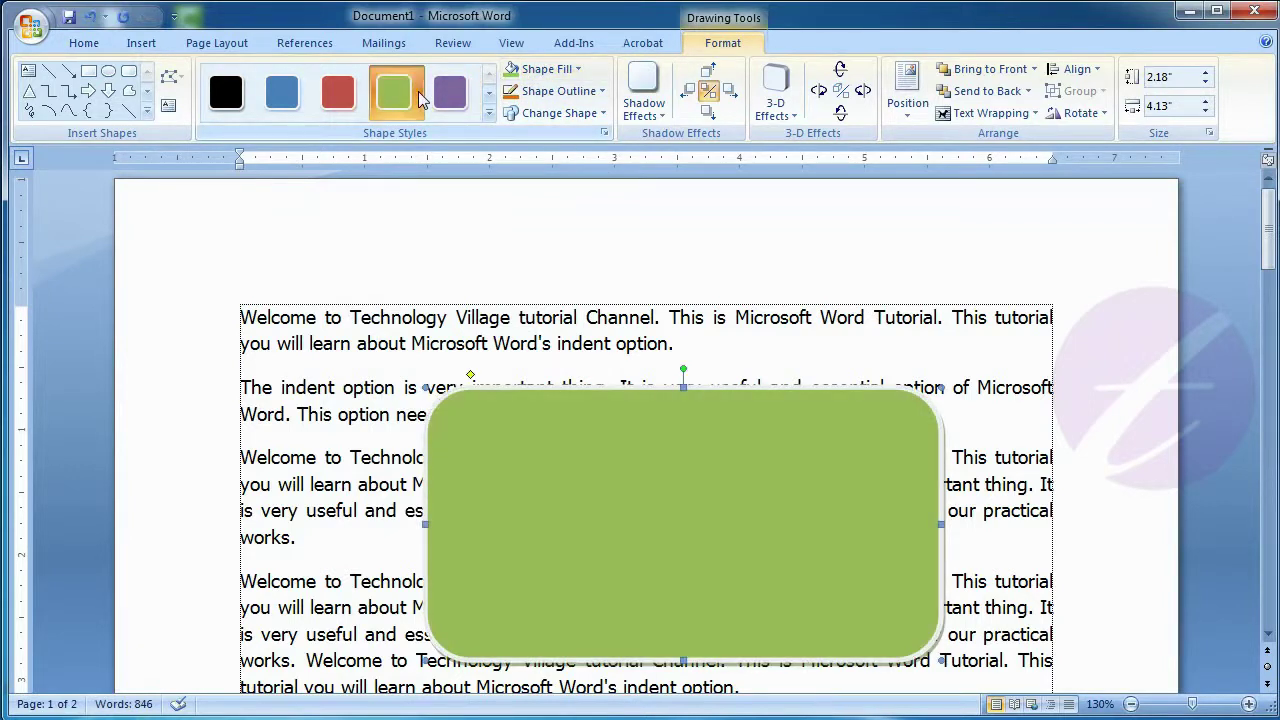
click(455, 98)
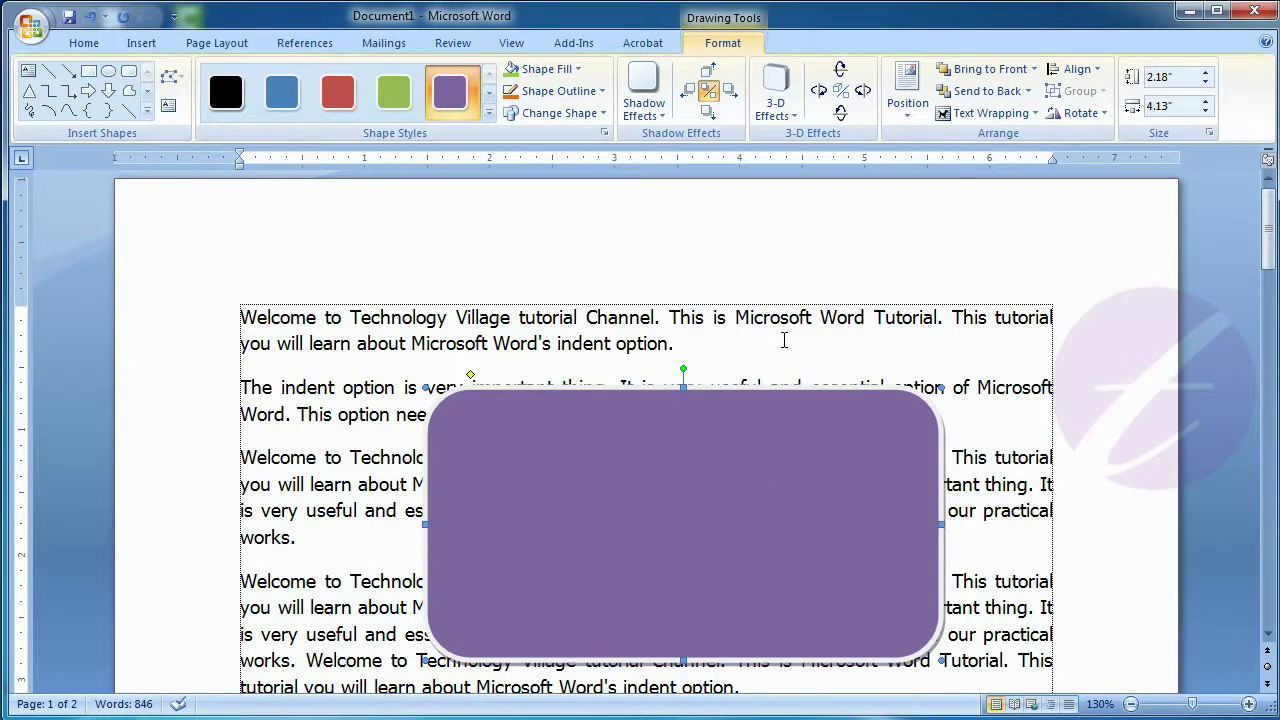
Position the purple shape at Middle Center and zoom out to view two pages.
click(905, 110)
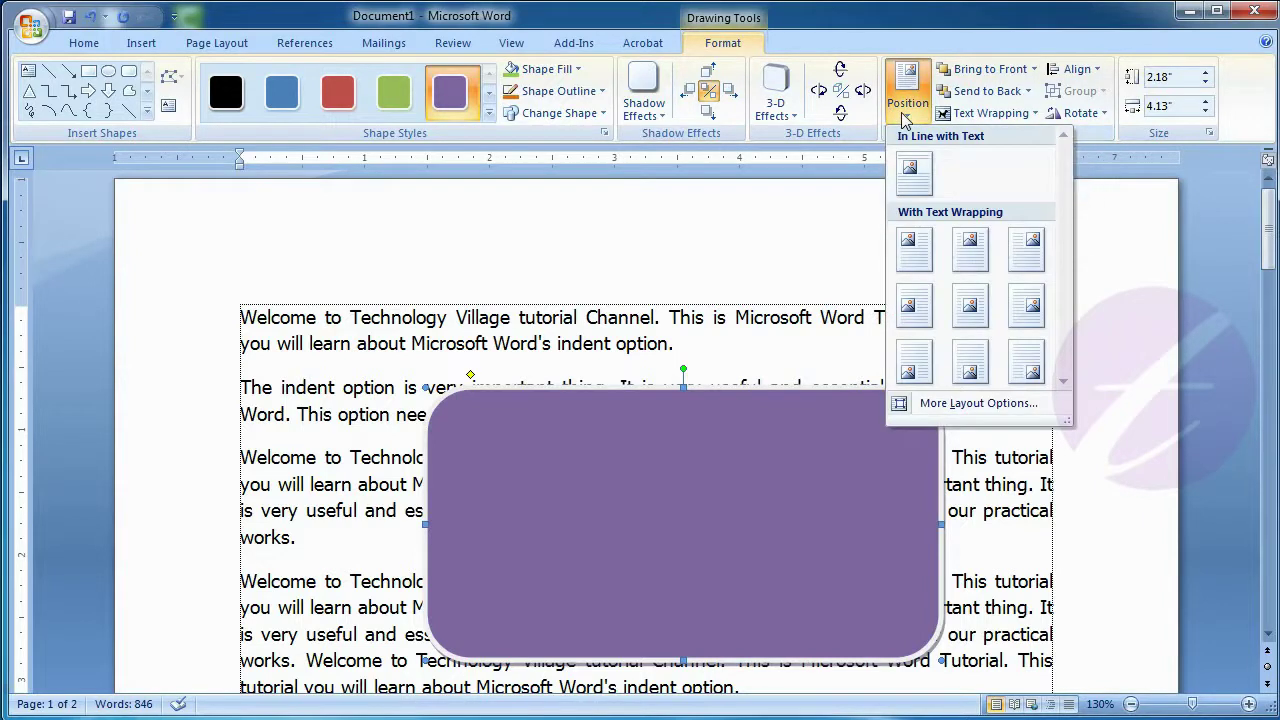
click(970, 312)
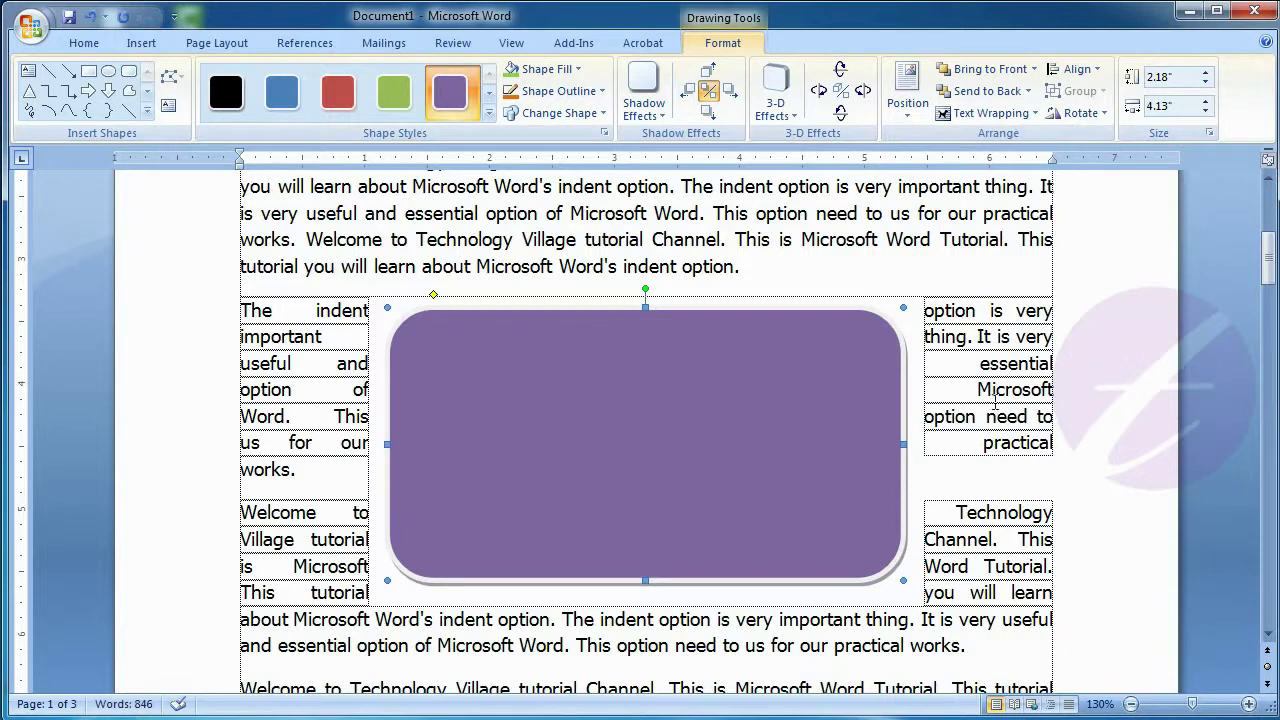
click(1131, 704)
click(1131, 704)
click(1131, 704)
click(1131, 704)
click(1131, 704)
click(1131, 704)
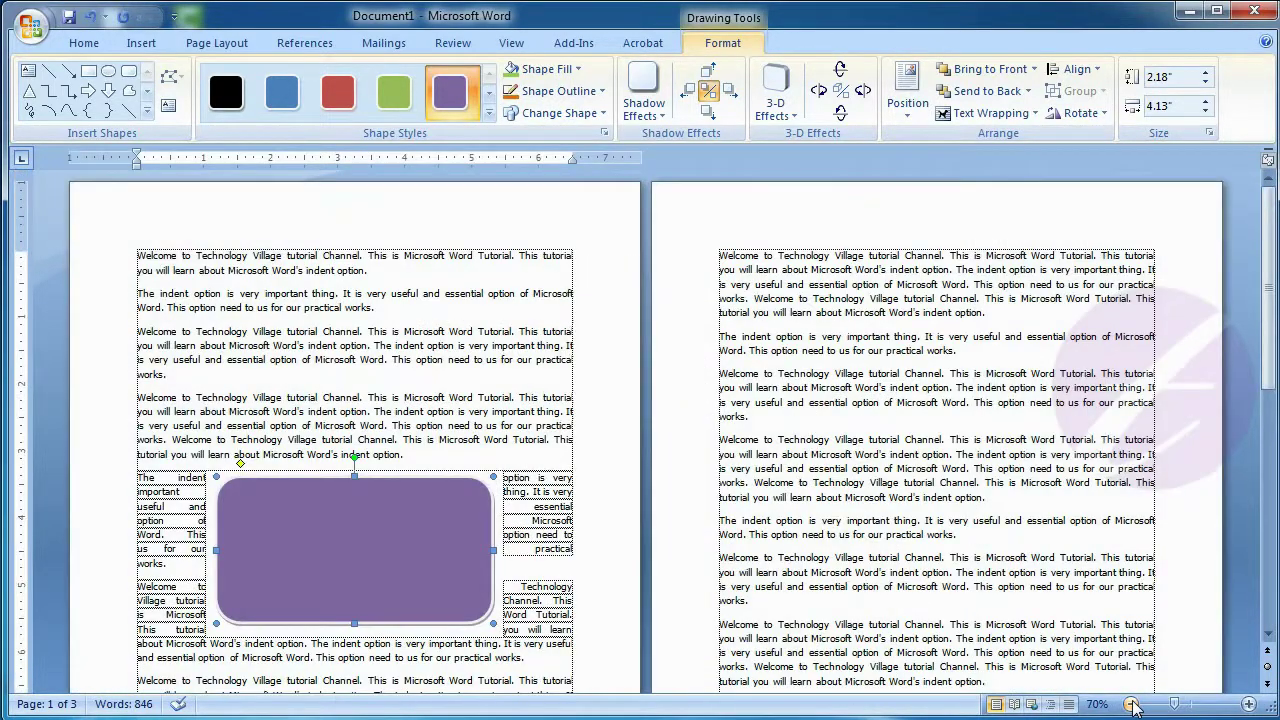
scroll(379, 470, down, 6)
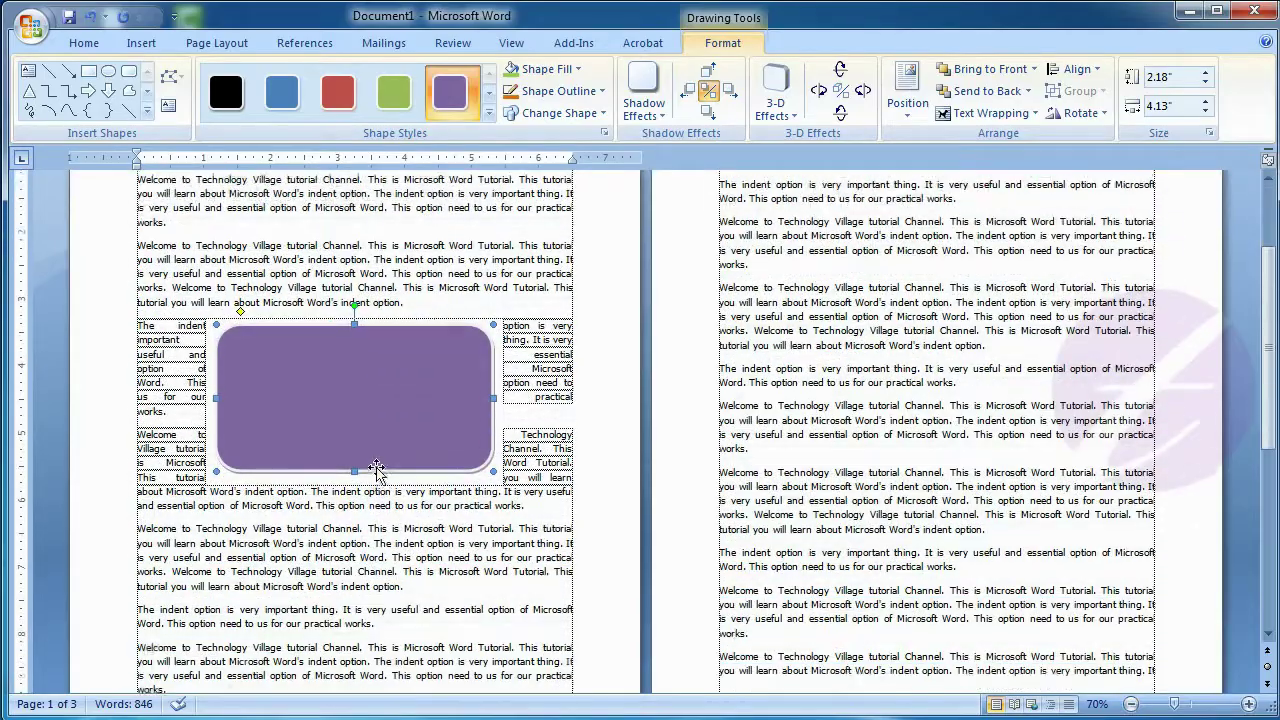
scroll(381, 476, up, 4)
scroll(381, 480, up, 1)
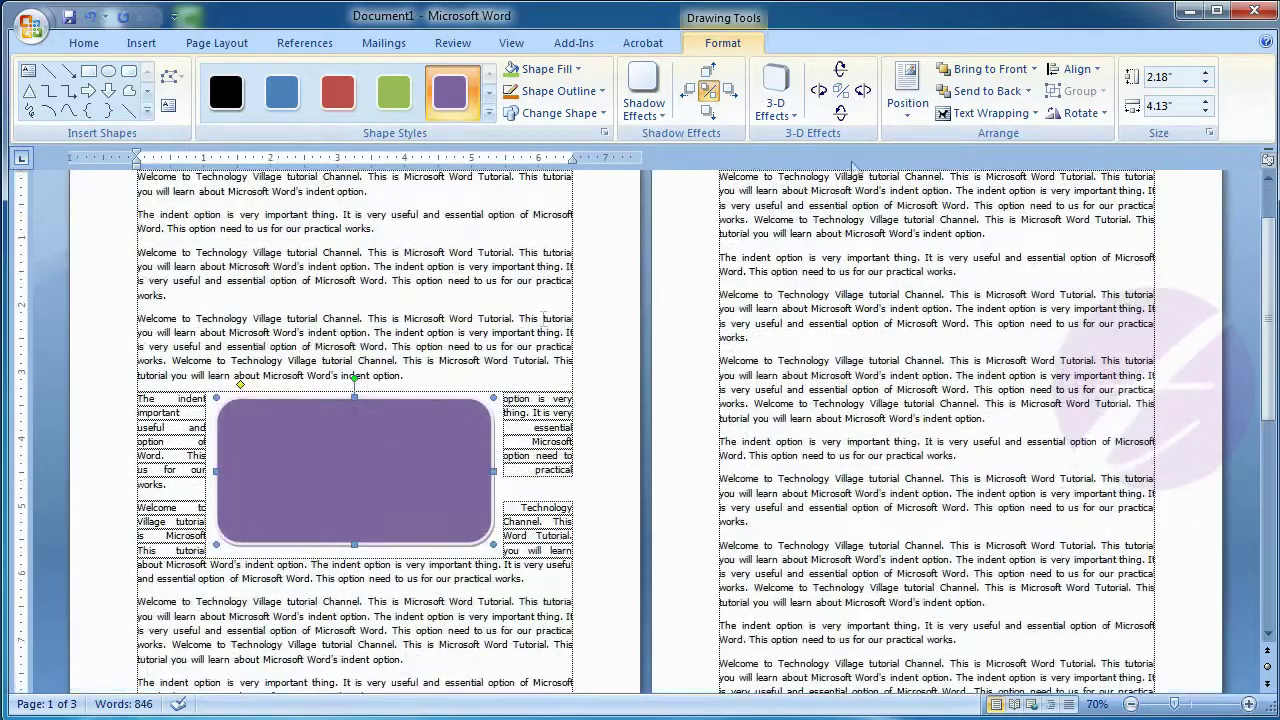
Move the shape to the Top Left position, then to Bottom Right.
click(917, 117)
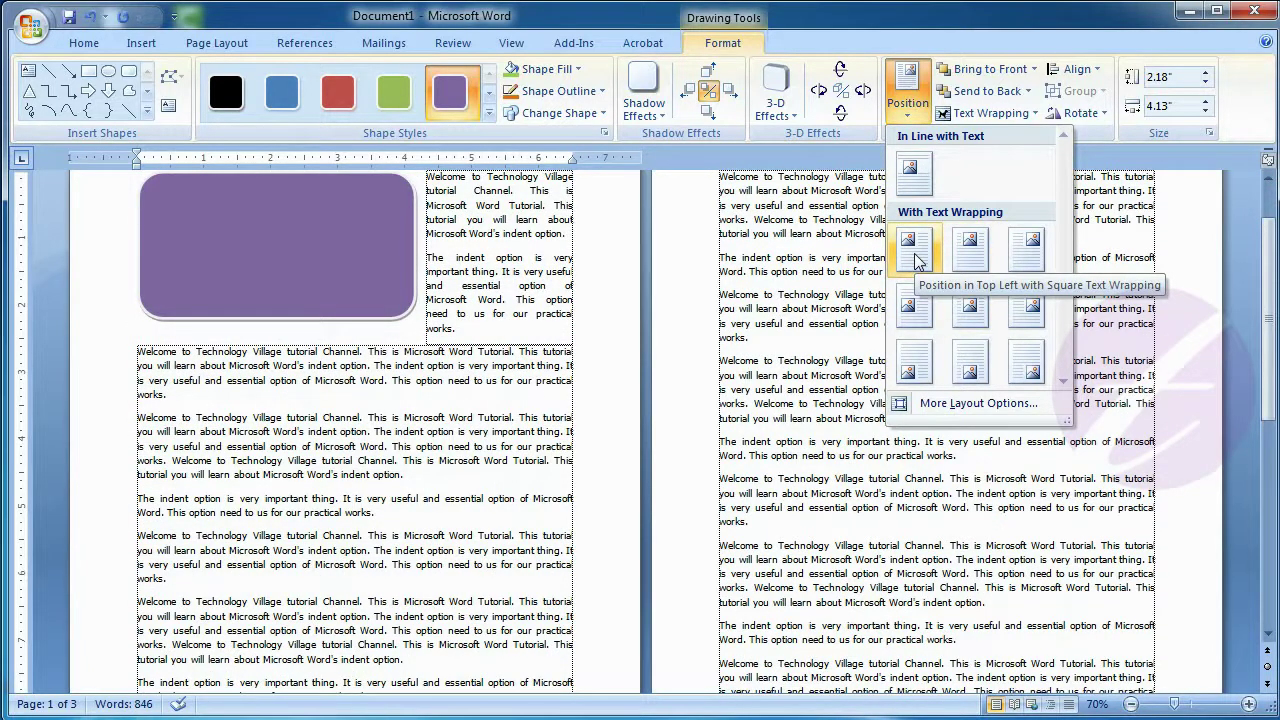
click(915, 252)
click(907, 95)
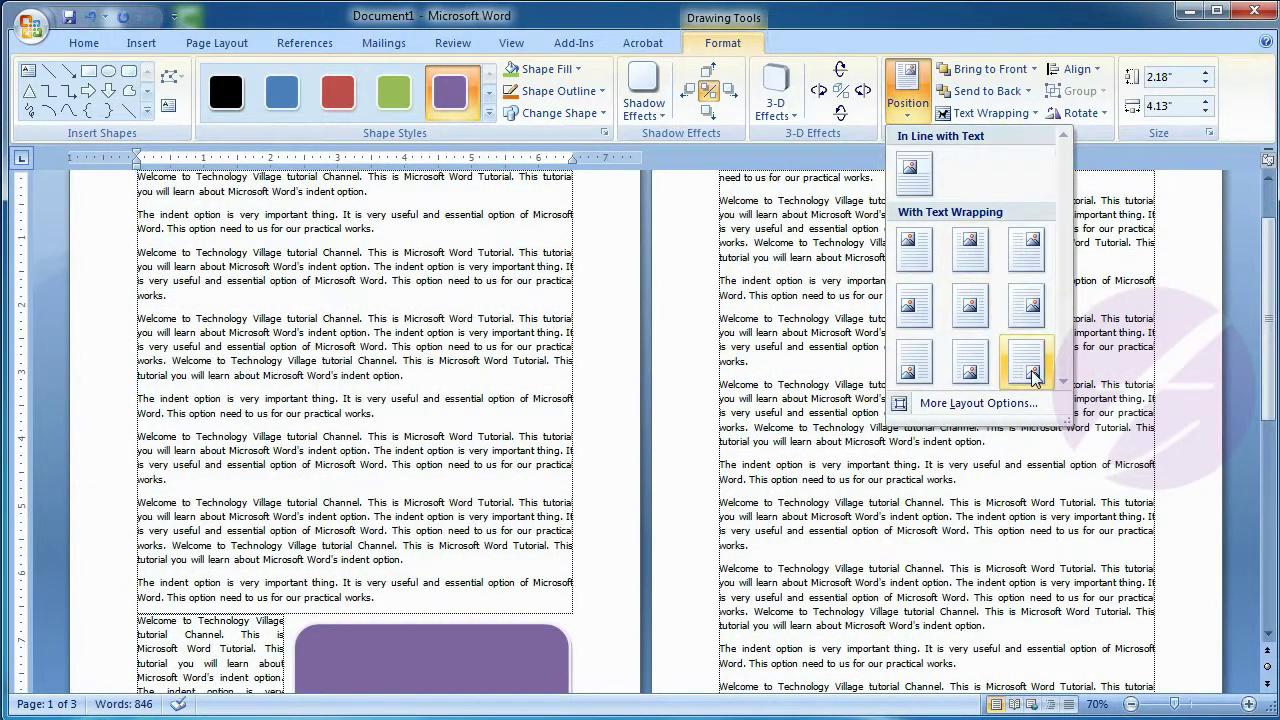
click(1031, 372)
scroll(460, 560, down, 3)
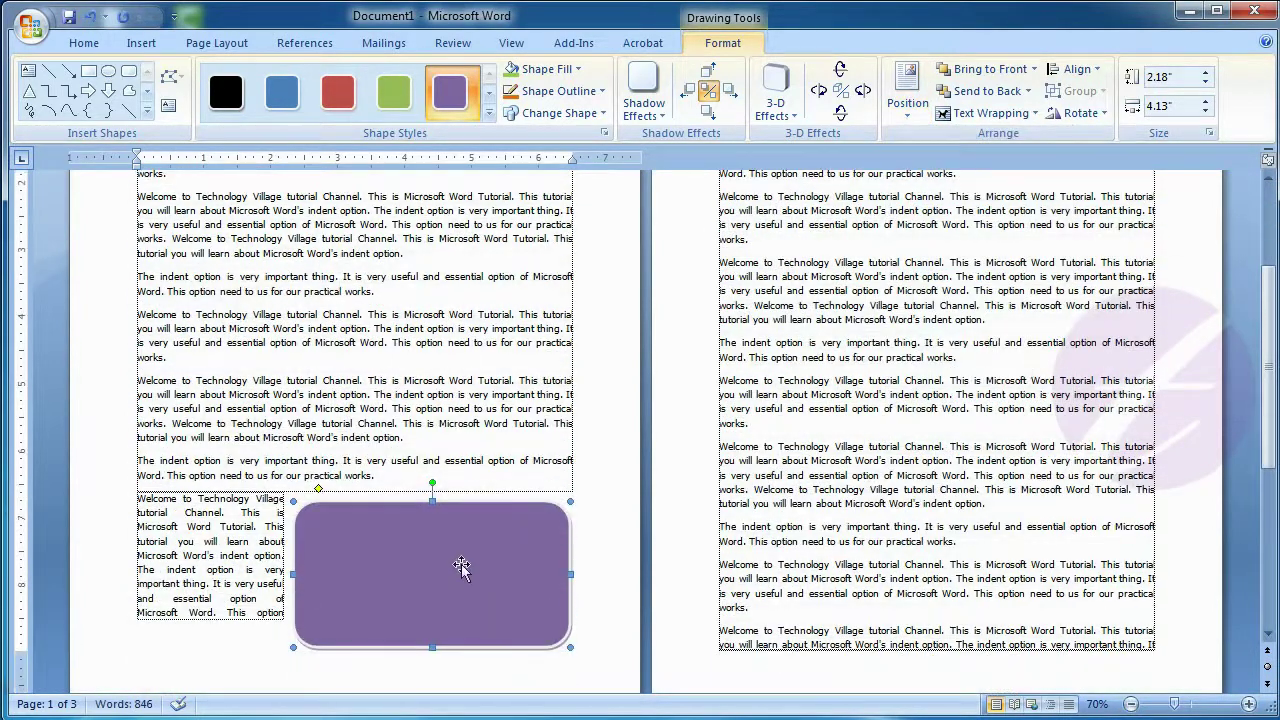
scroll(444, 587, up, 3)
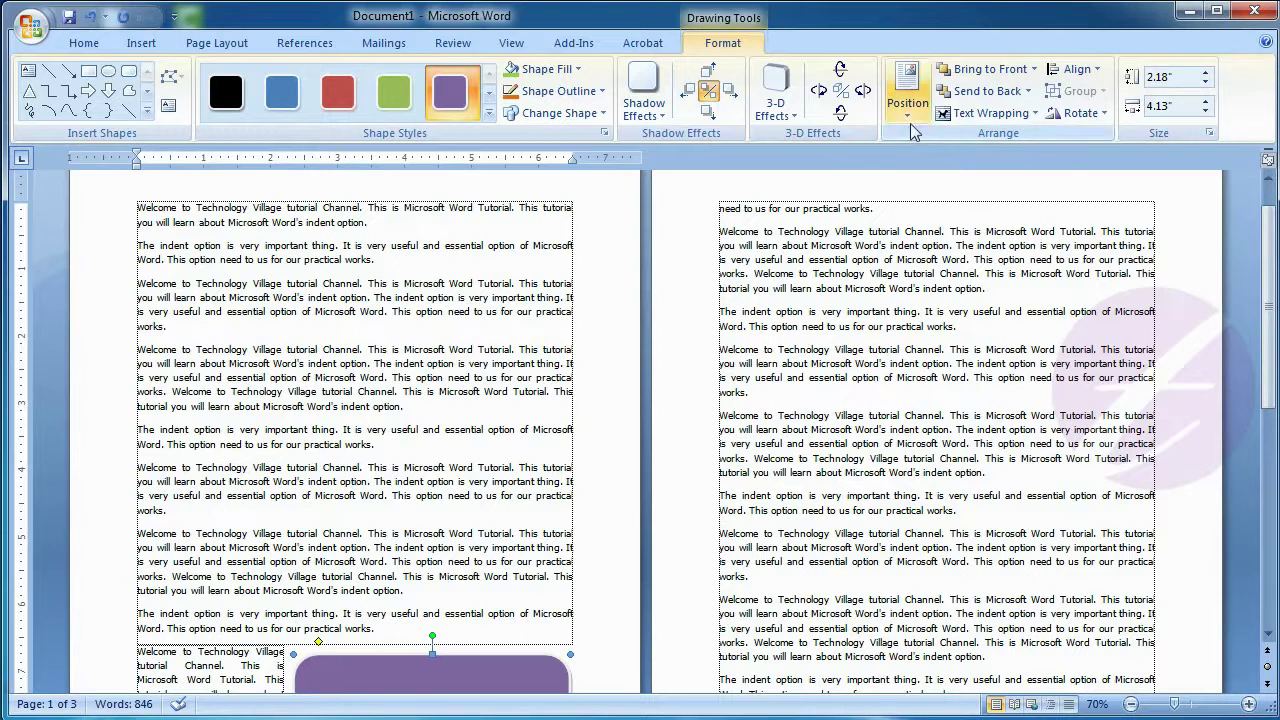
Set the shape's position to In Line with Text and zoom back in.
click(907, 92)
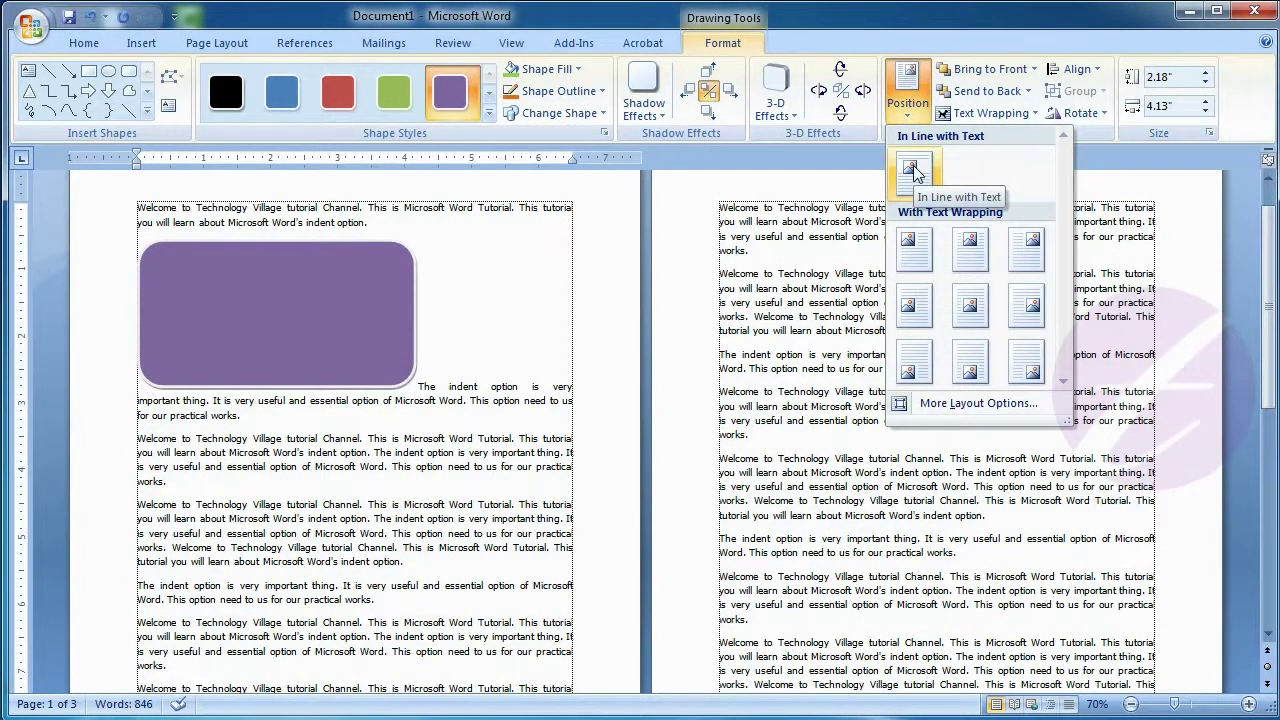
click(912, 170)
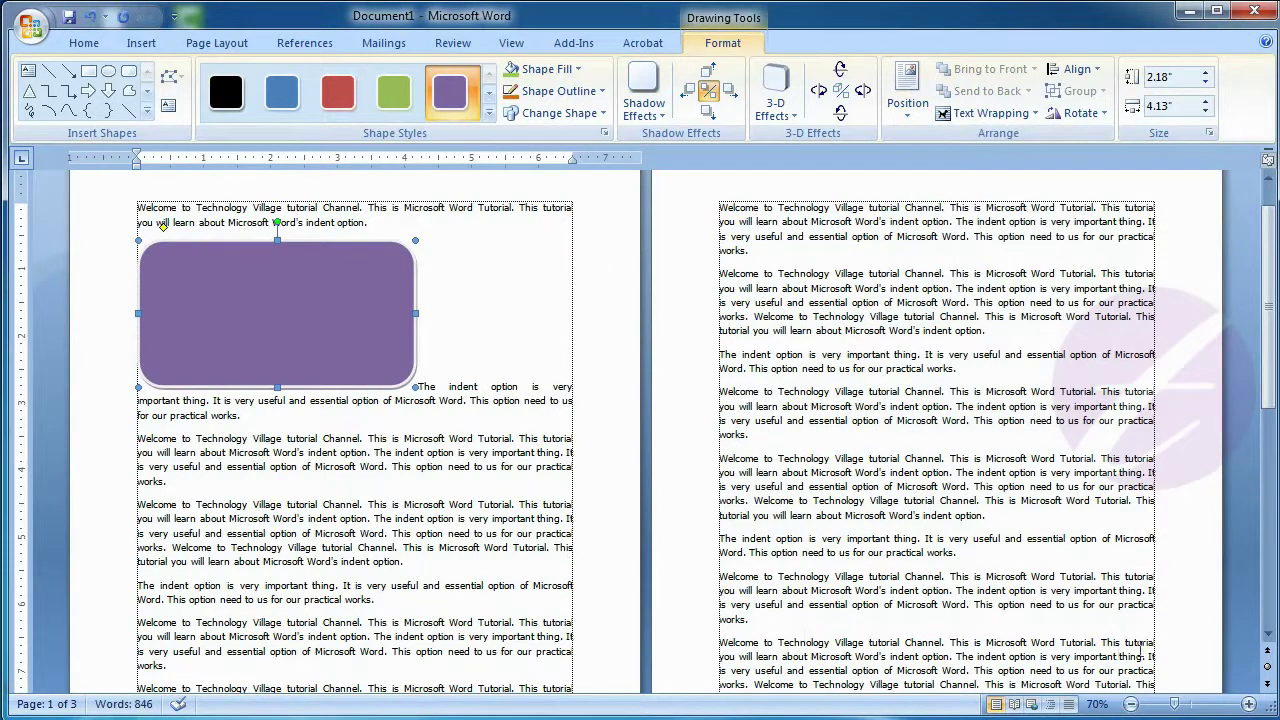
click(1249, 705)
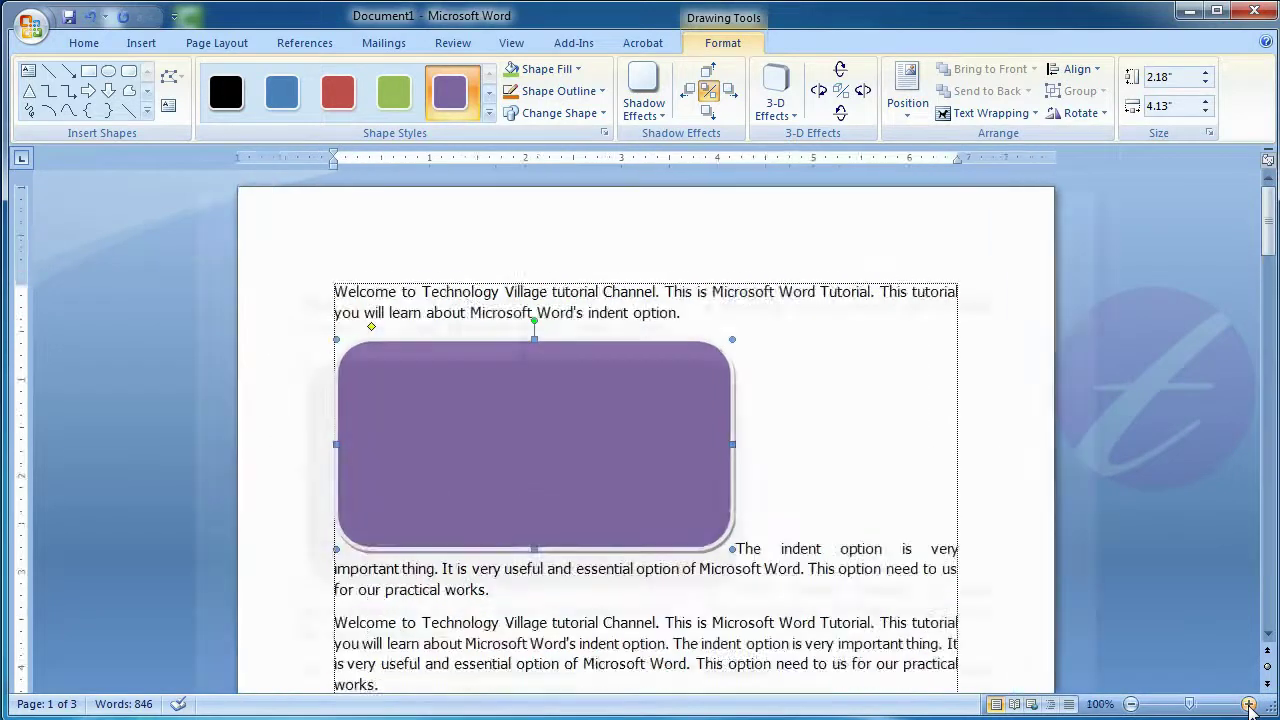
Set Square wrapping on the purple rectangle, move it mid-page and make it smaller.
click(1249, 705)
scroll(1032, 548, down, 1)
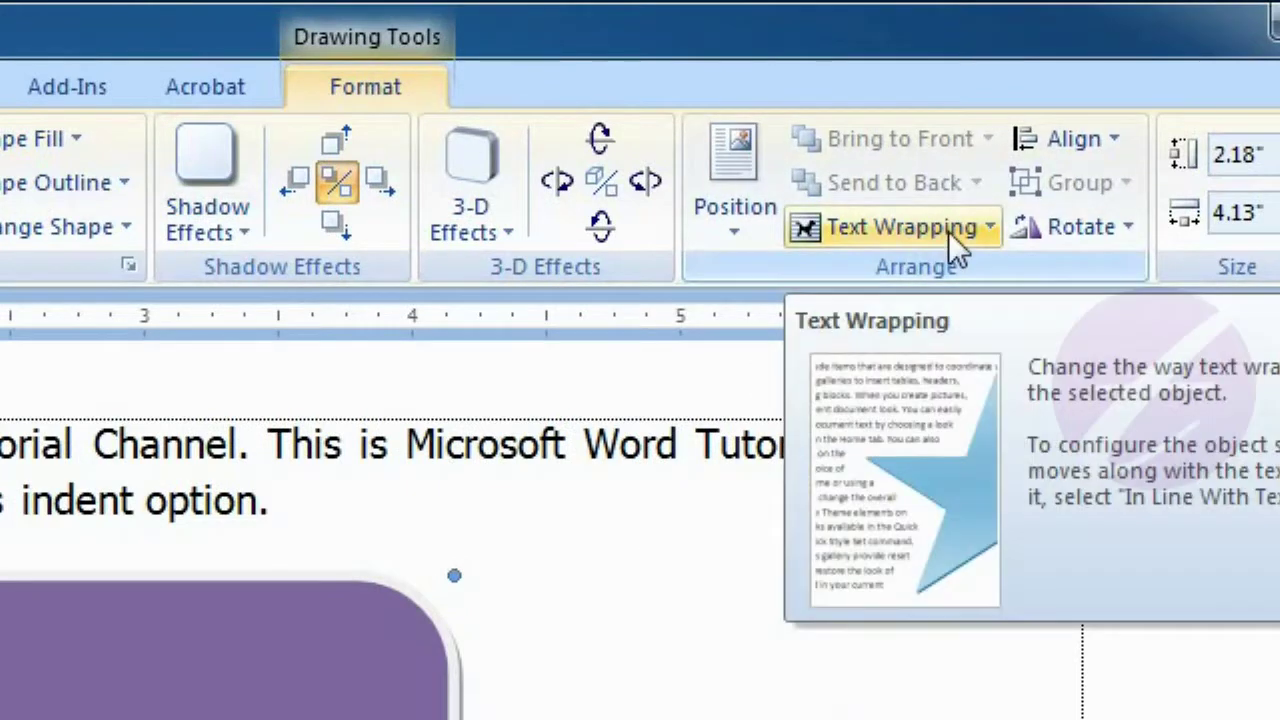
click(958, 250)
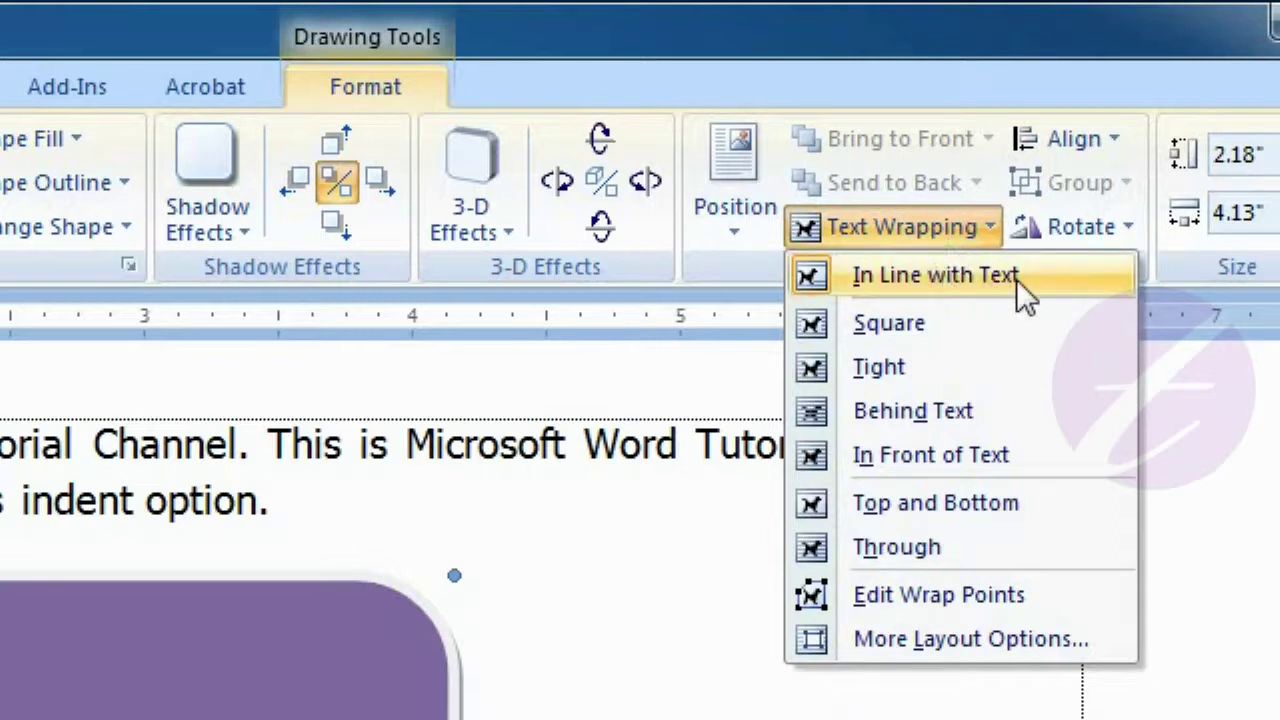
click(934, 323)
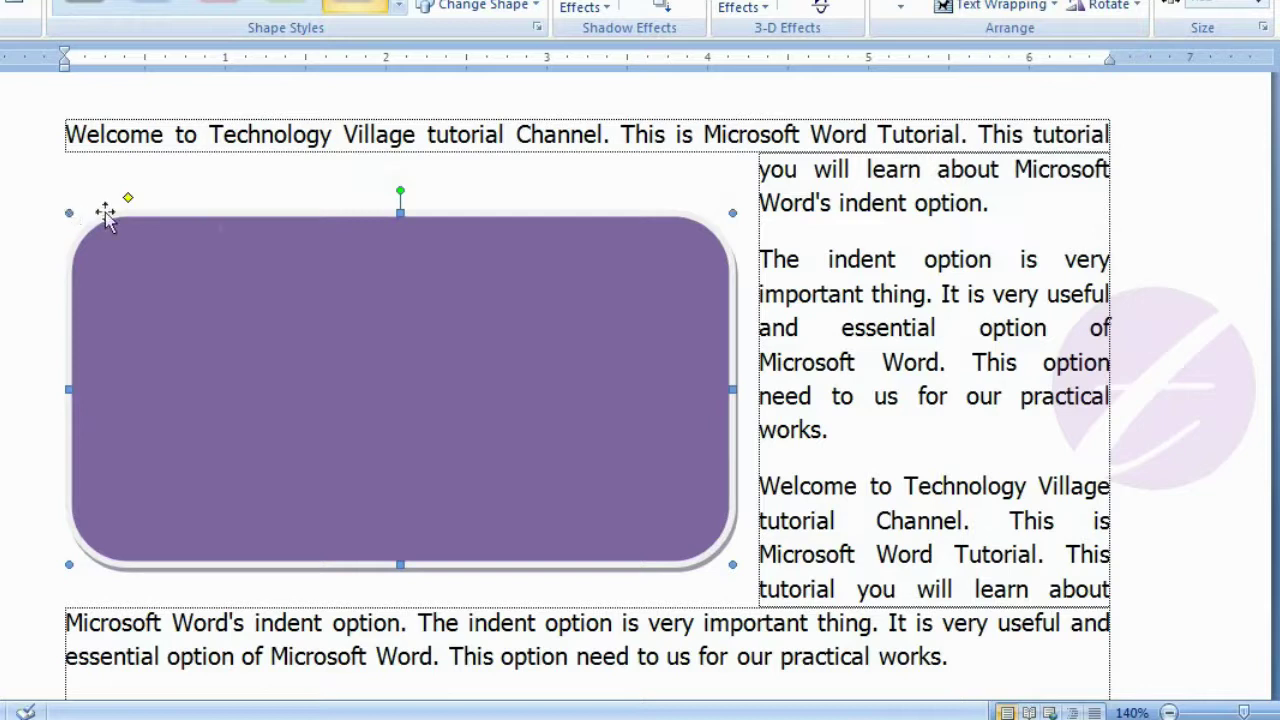
drag(429, 294, 560, 338)
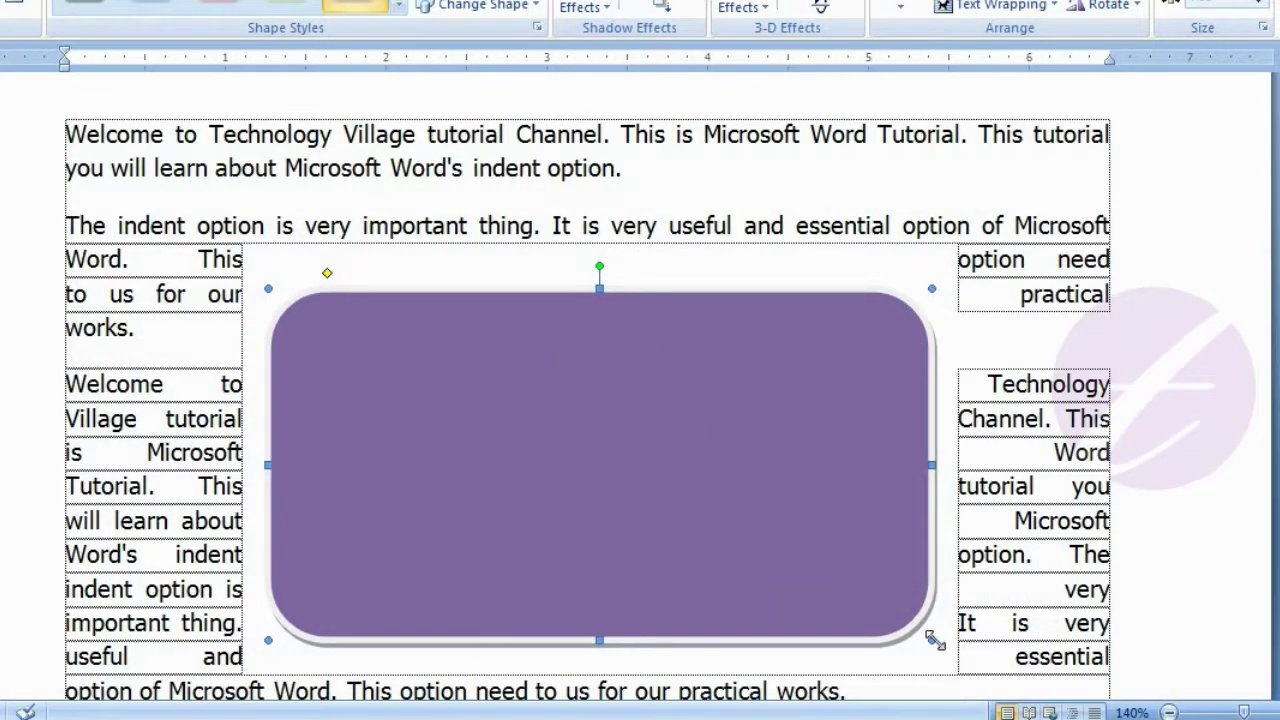
drag(932, 640, 710, 519)
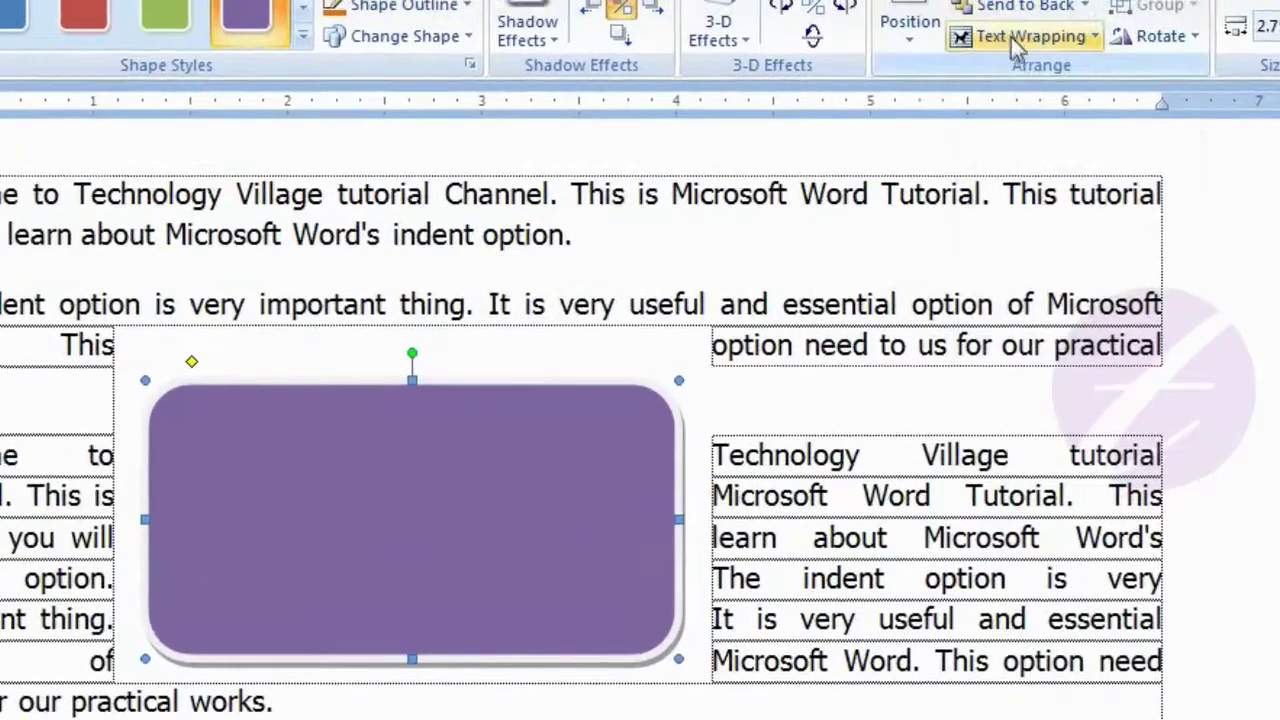
Try Behind Text and In Front of Text wrapping, then settle on Top and Bottom.
click(987, 5)
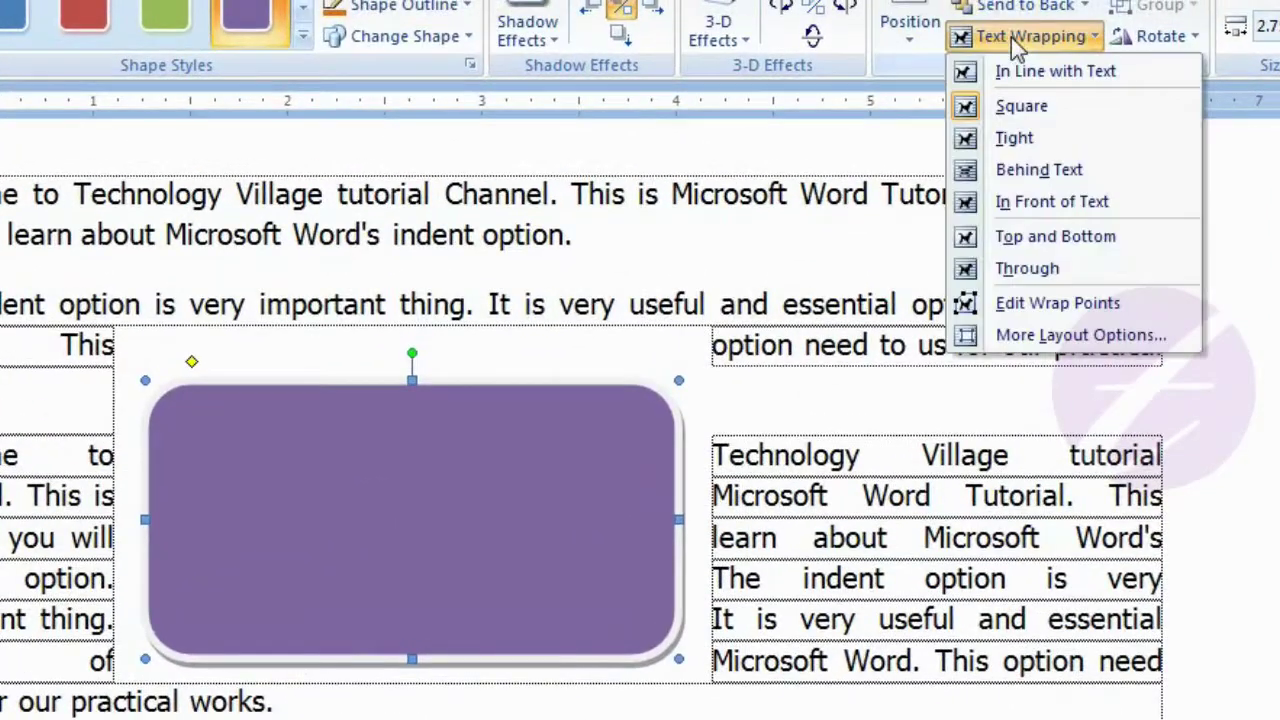
click(1065, 176)
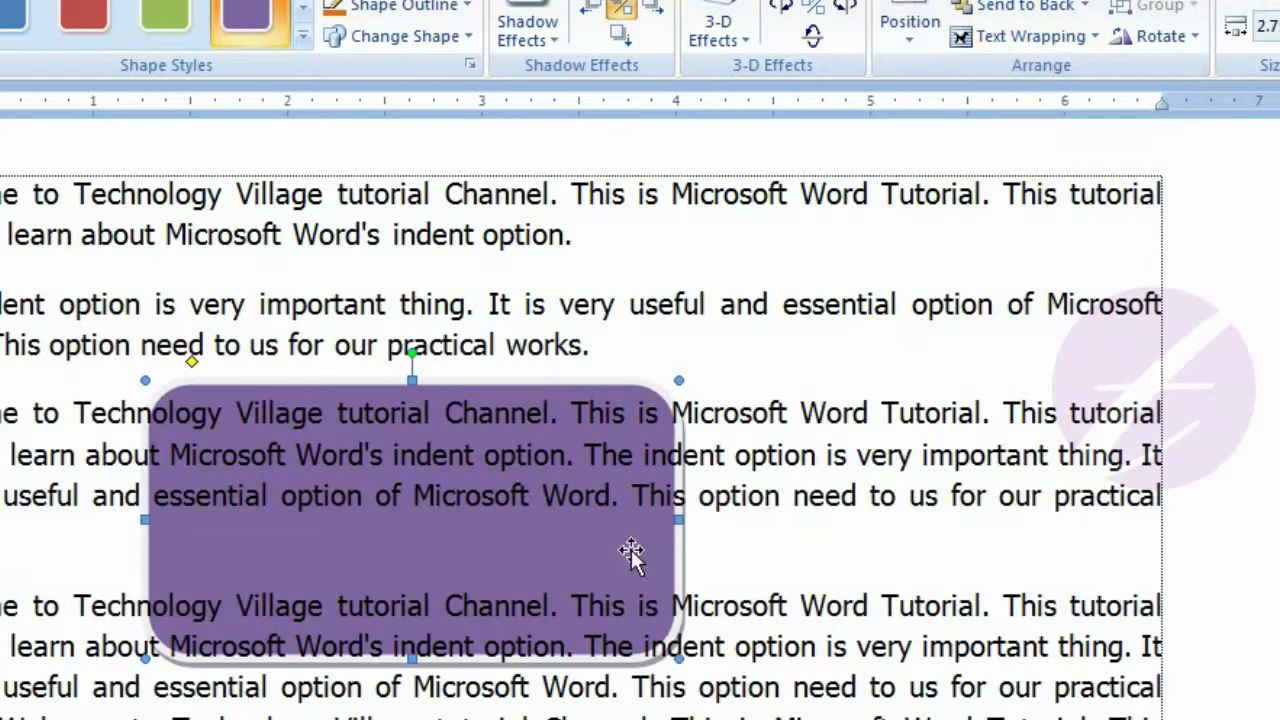
click(1037, 44)
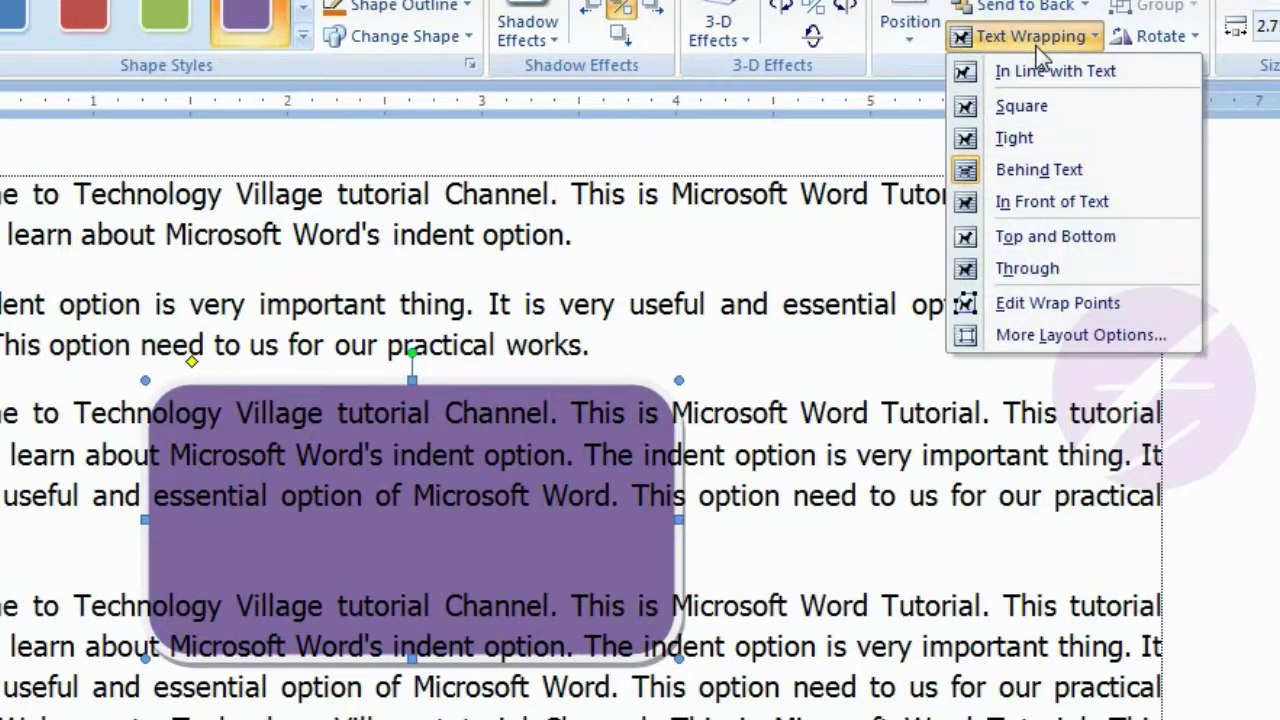
click(1066, 207)
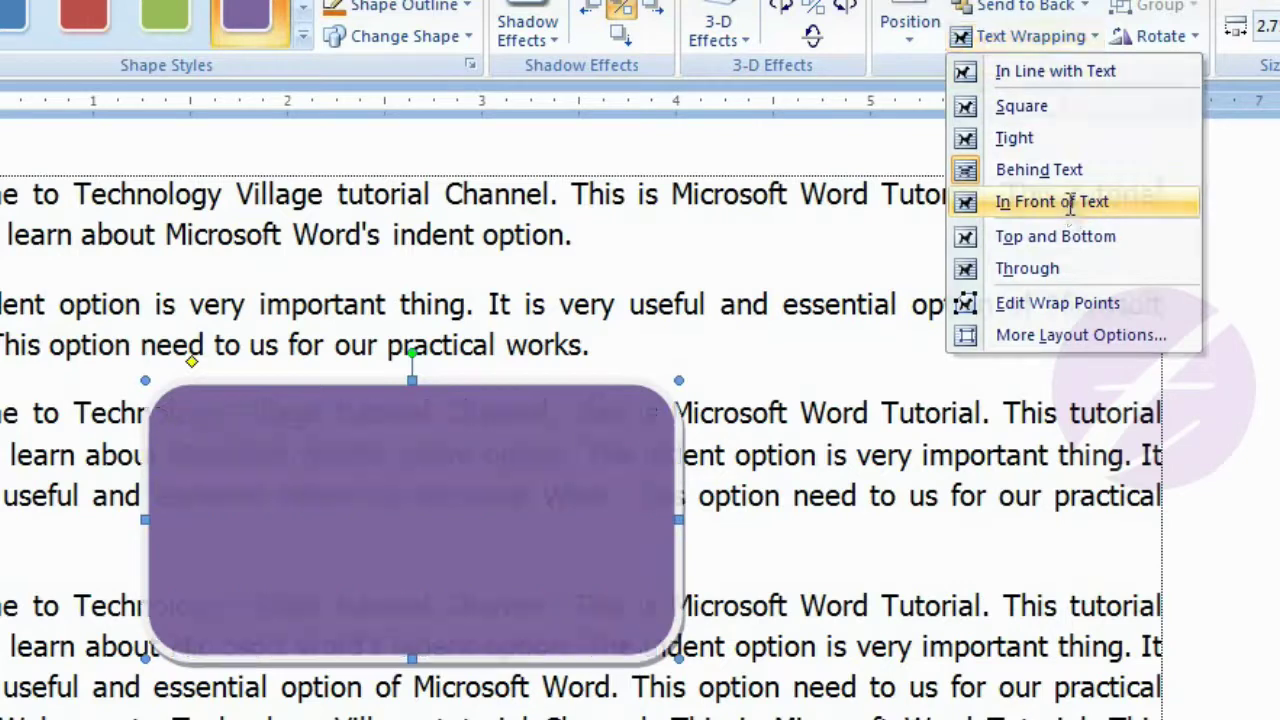
click(1055, 42)
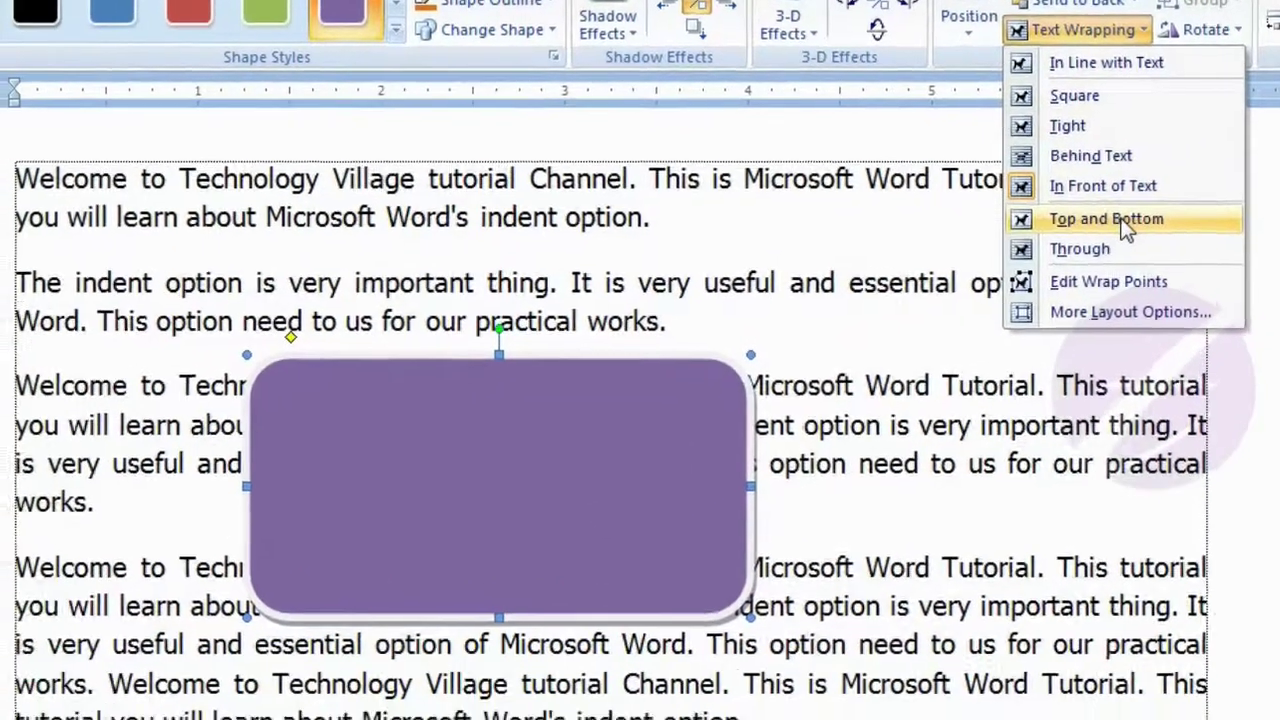
click(1055, 236)
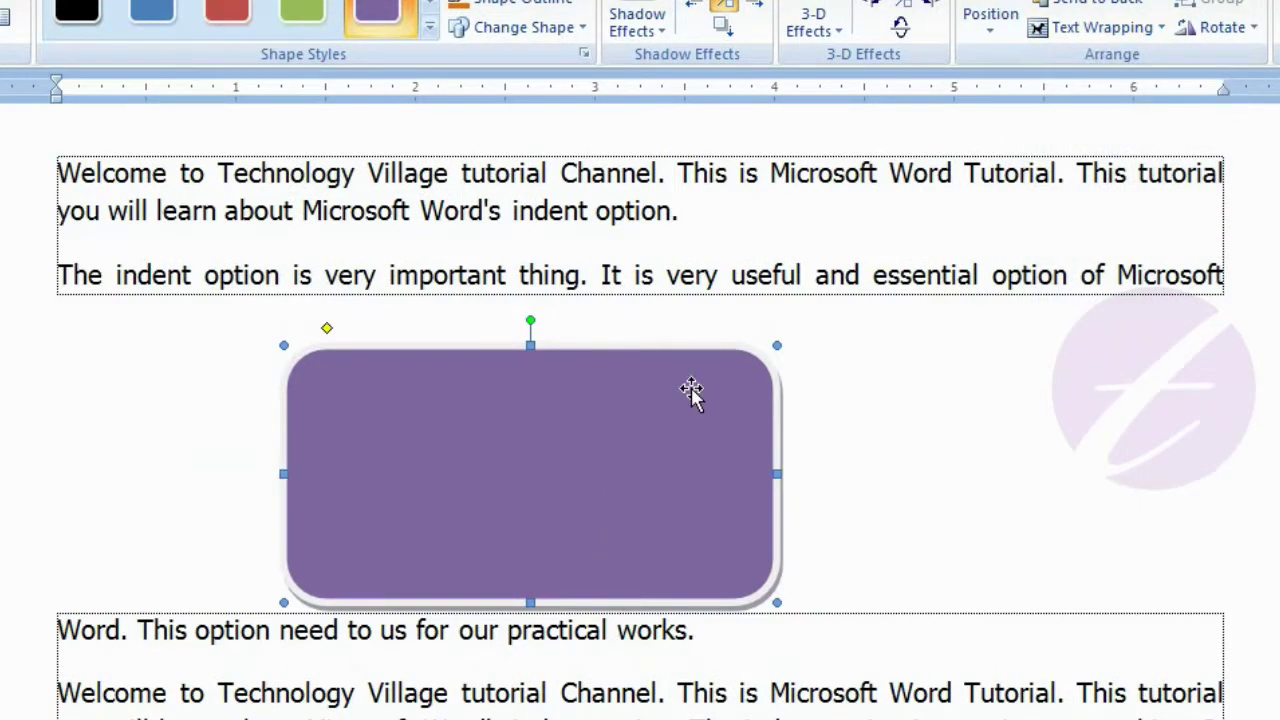
click(1109, 33)
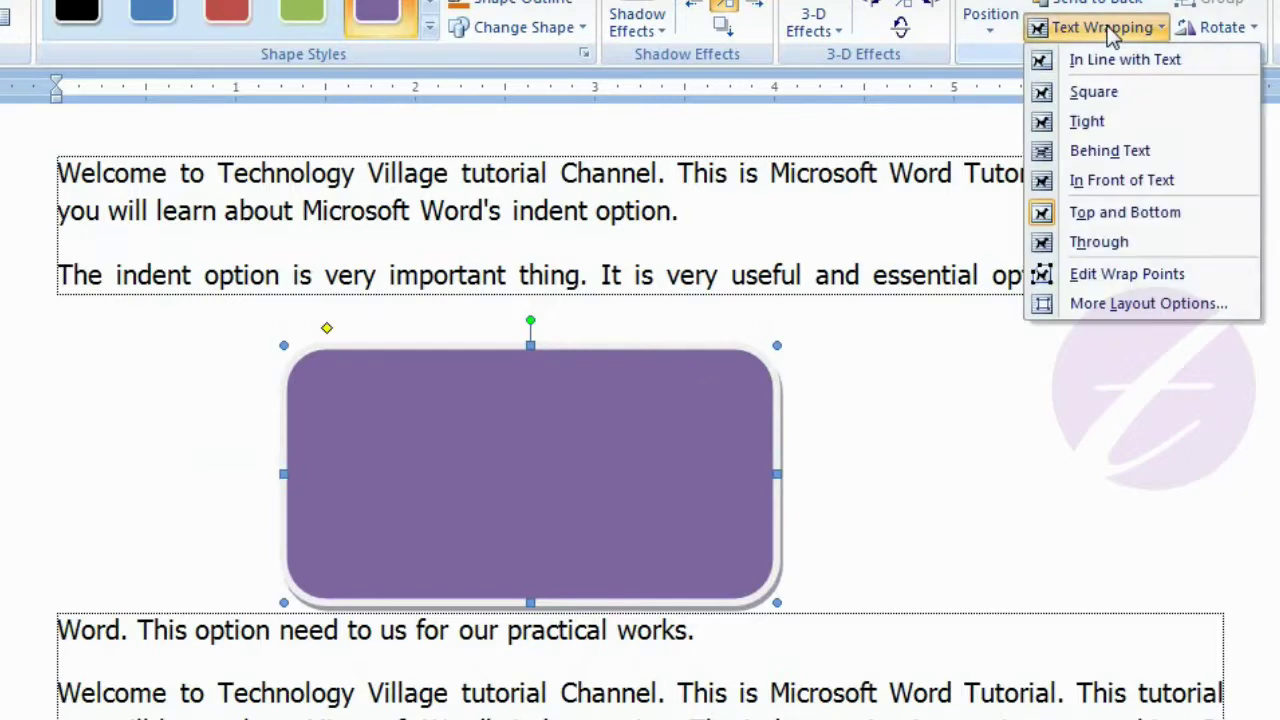
Edit the wrap points, pulling the top-left one up and the right-side ones outward.
click(1130, 282)
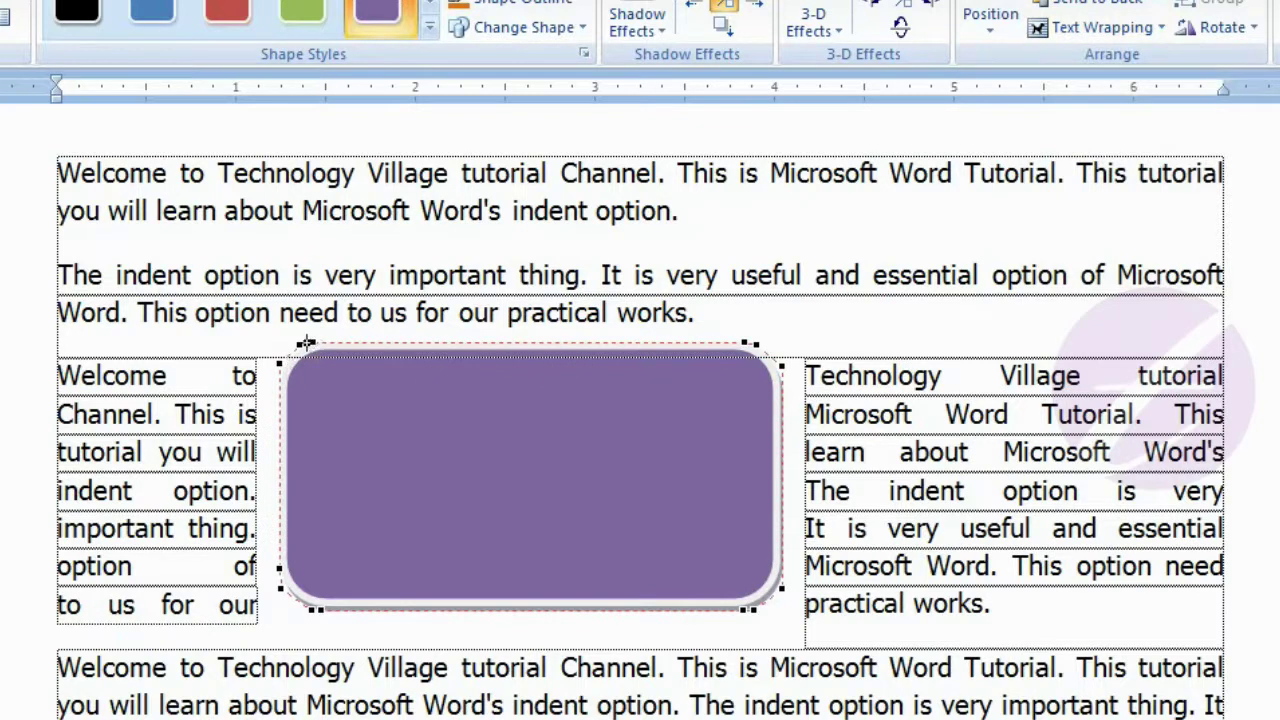
drag(312, 343, 313, 283)
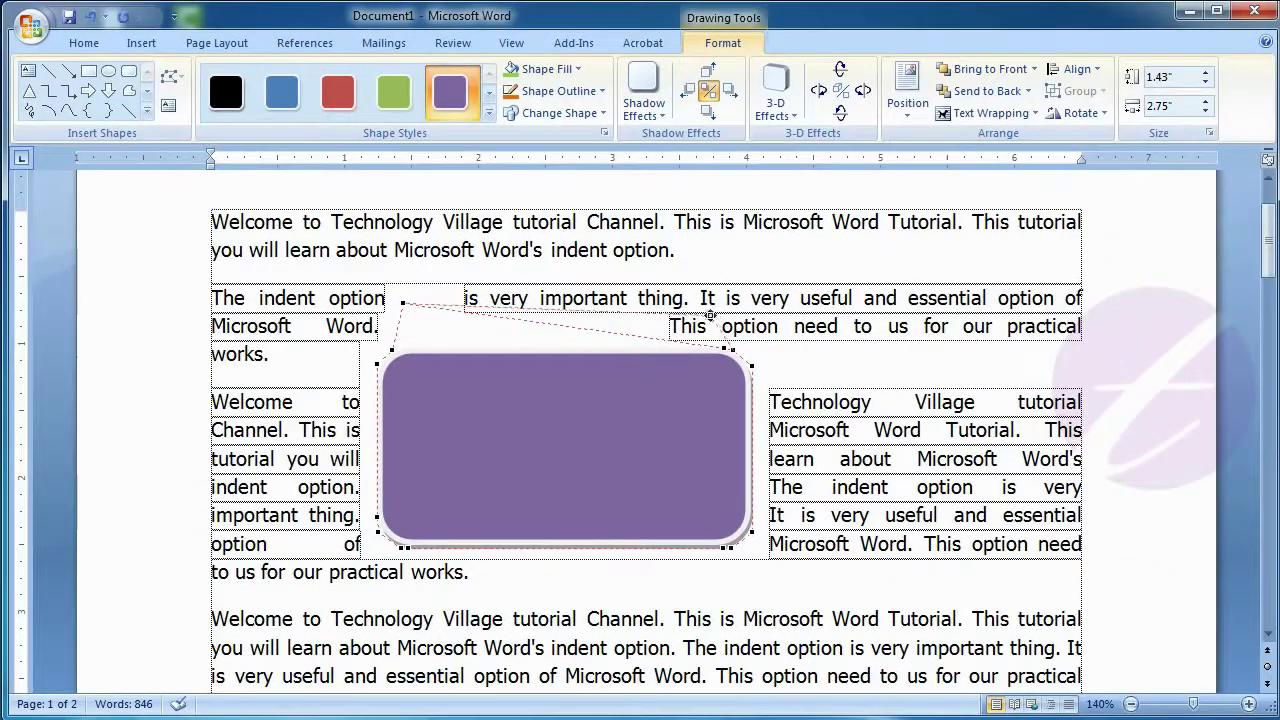
drag(710, 316, 706, 314)
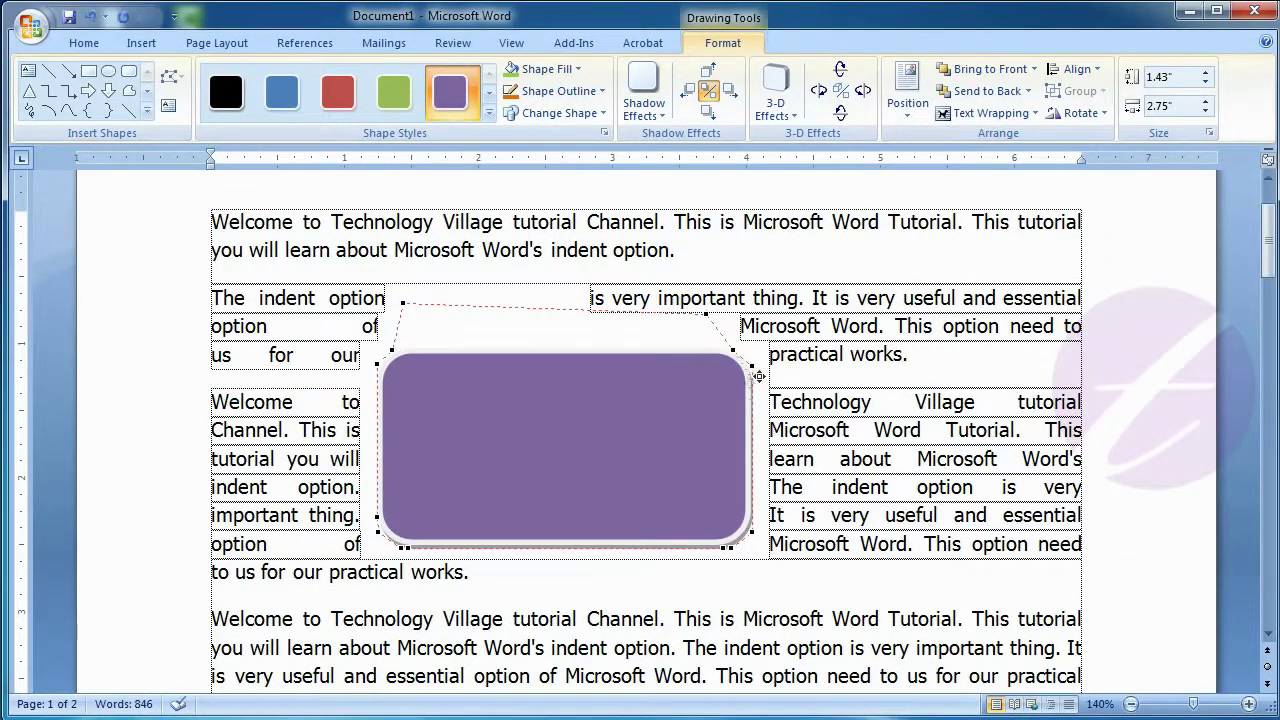
drag(759, 376, 797, 370)
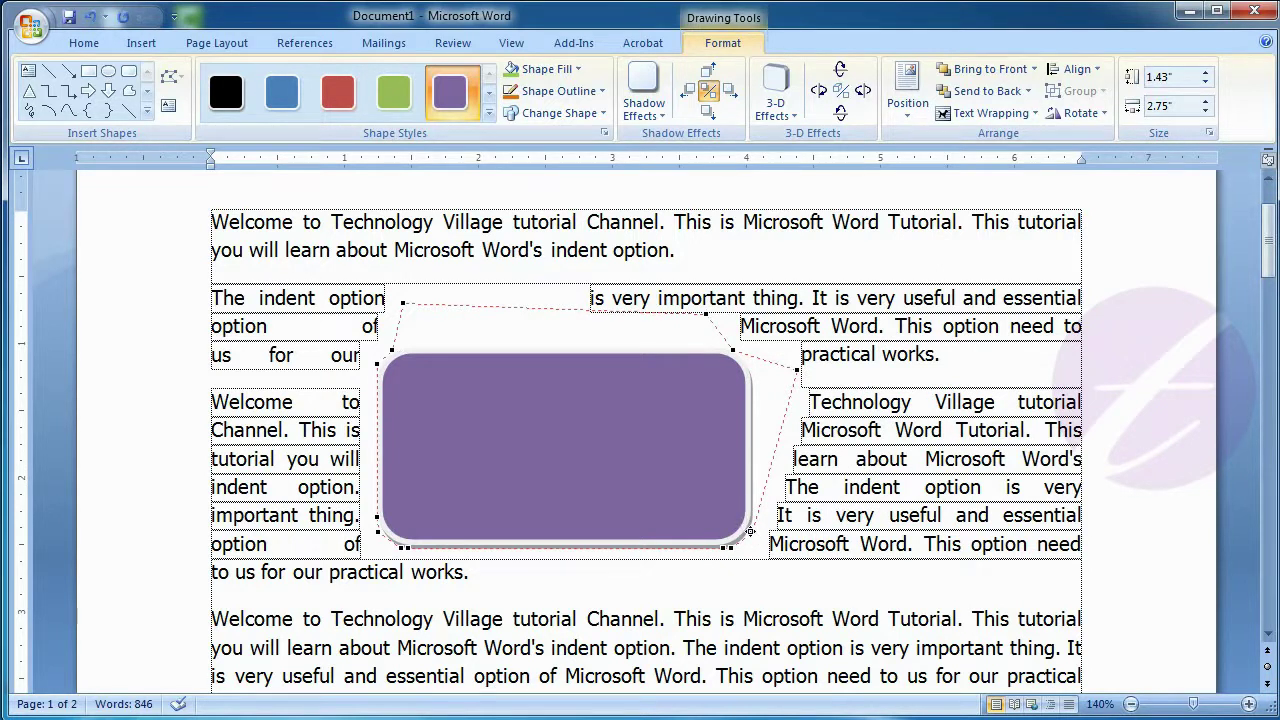
drag(750, 531, 788, 549)
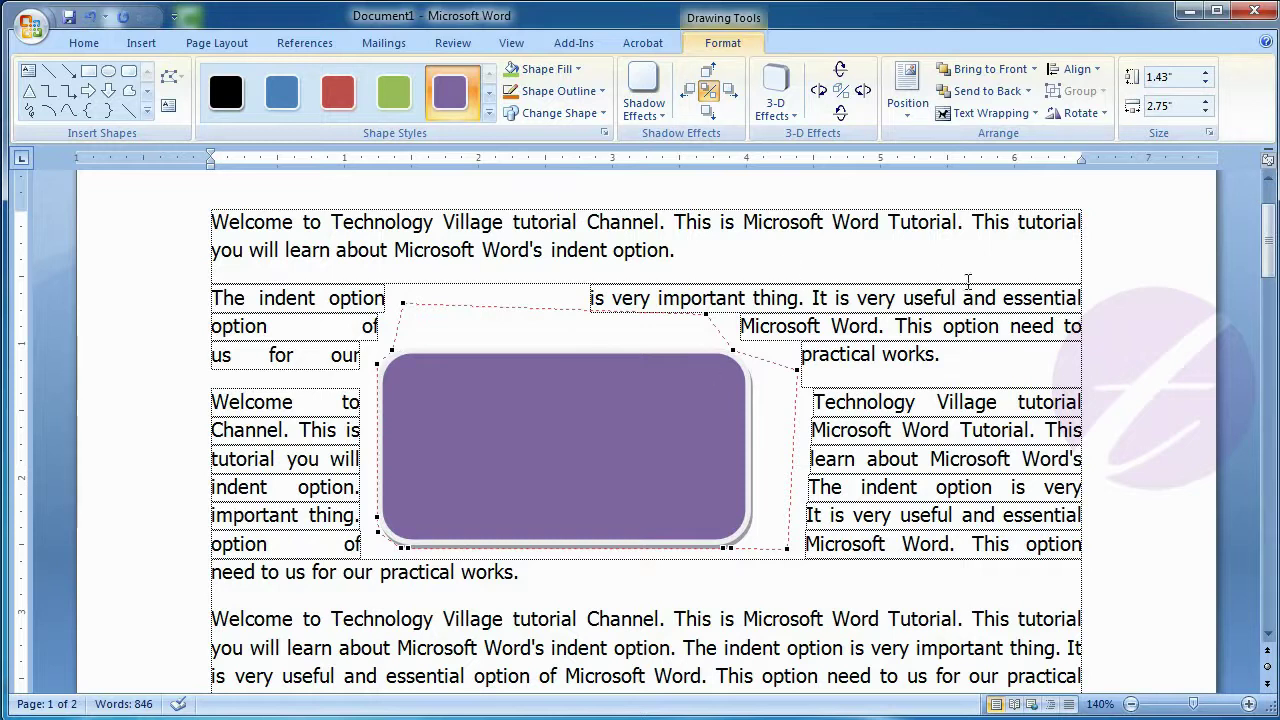
click(1008, 116)
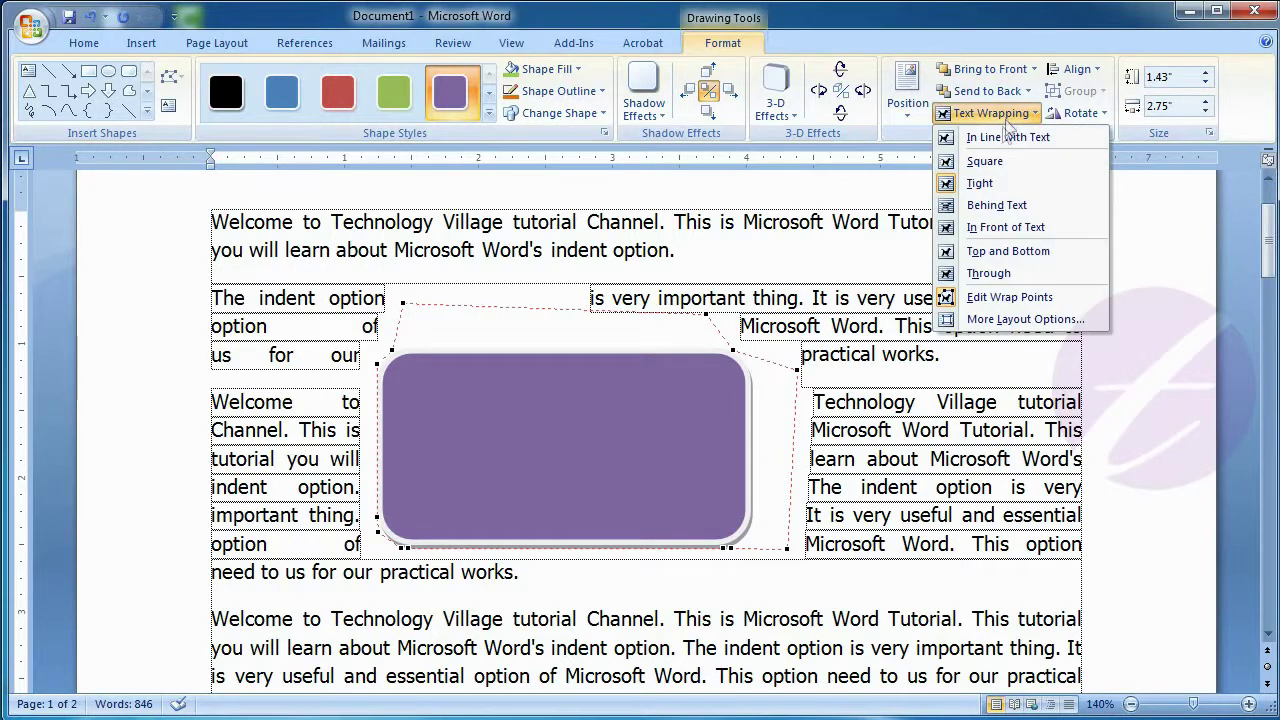
Float the purple shape In Front of Text and move it right and slightly up.
click(1006, 226)
drag(541, 424, 659, 412)
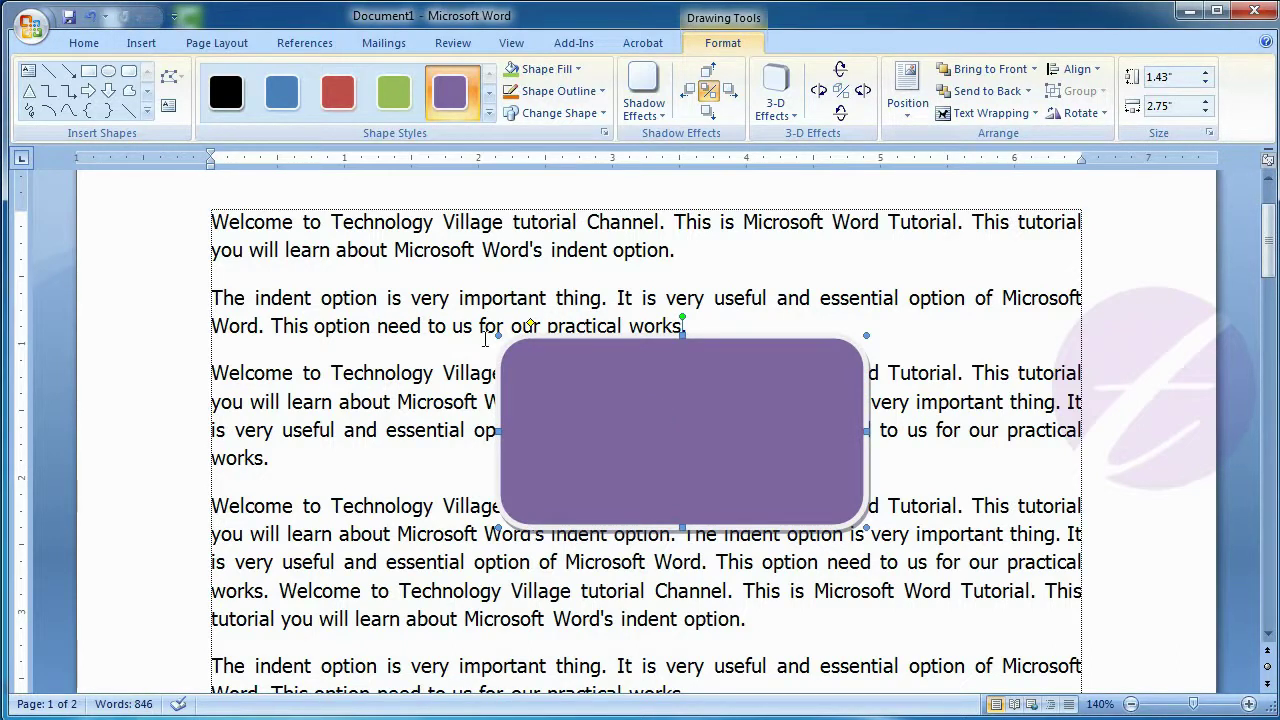
Draw a small rectangle right of the purple shape and give it a blue style.
click(88, 72)
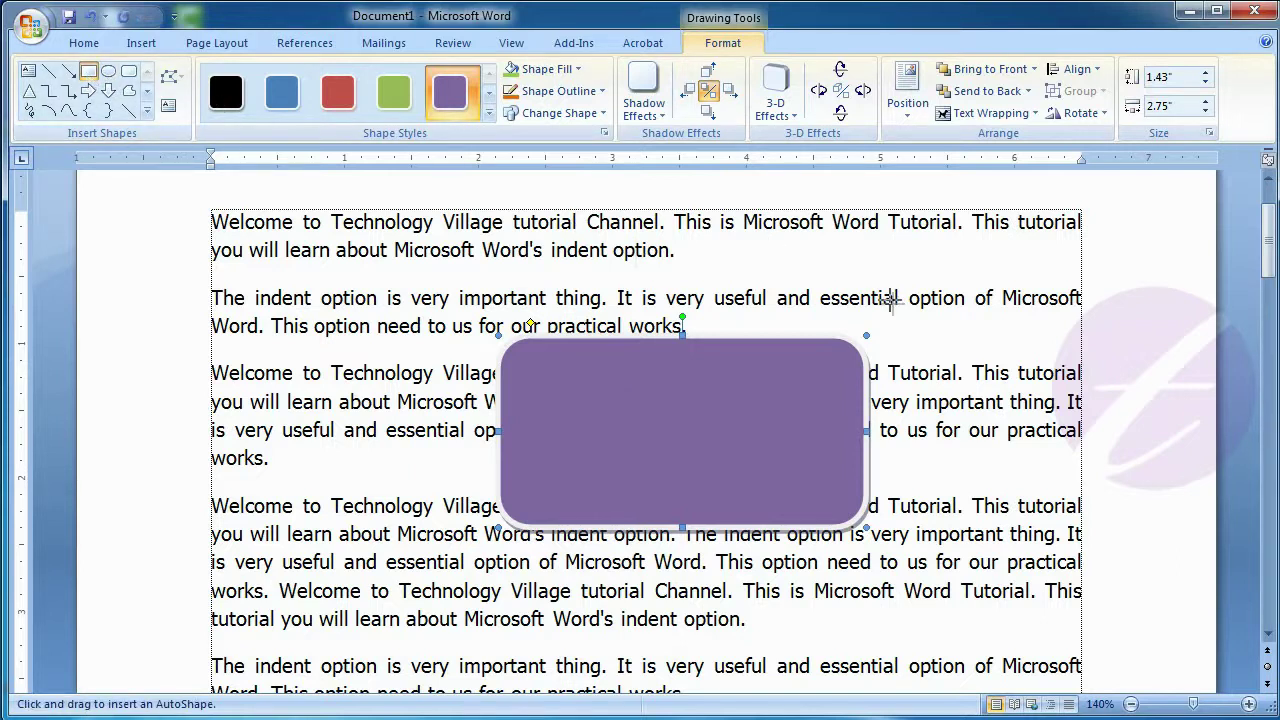
mouse_move(897, 325)
mouse_down()
mouse_move(960, 463)
mouse_move(982, 464)
mouse_up()
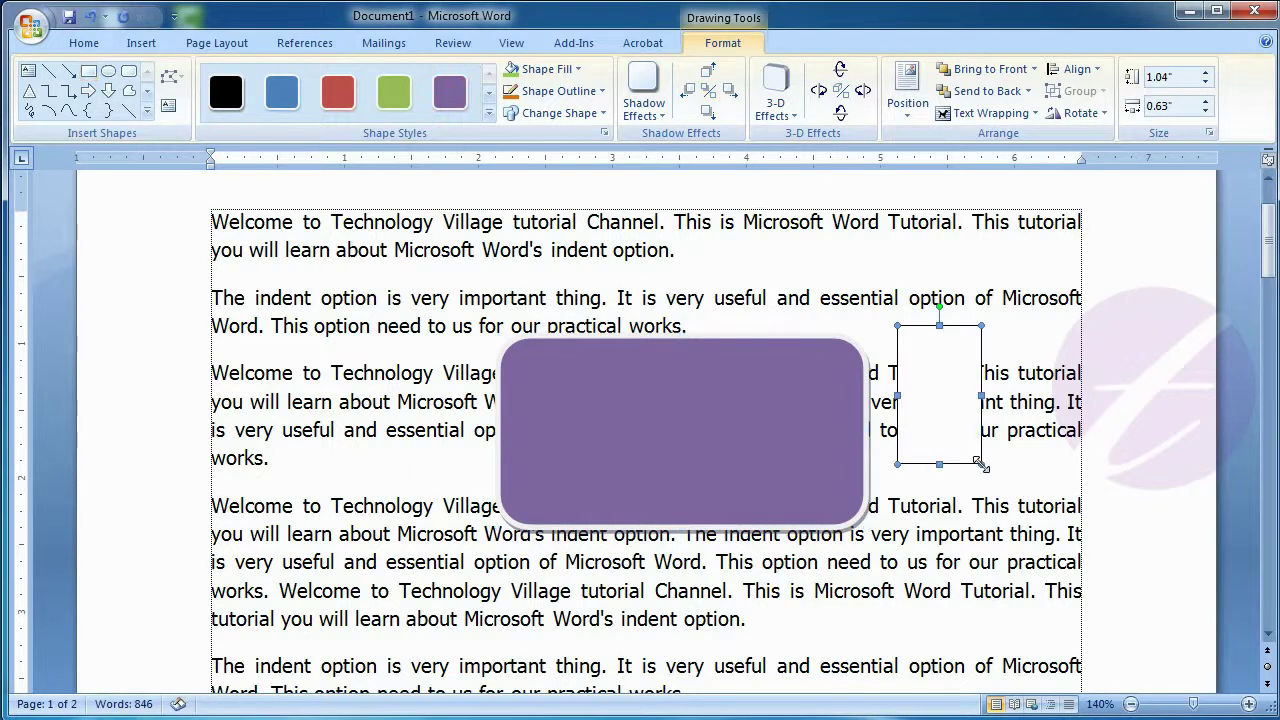
click(275, 109)
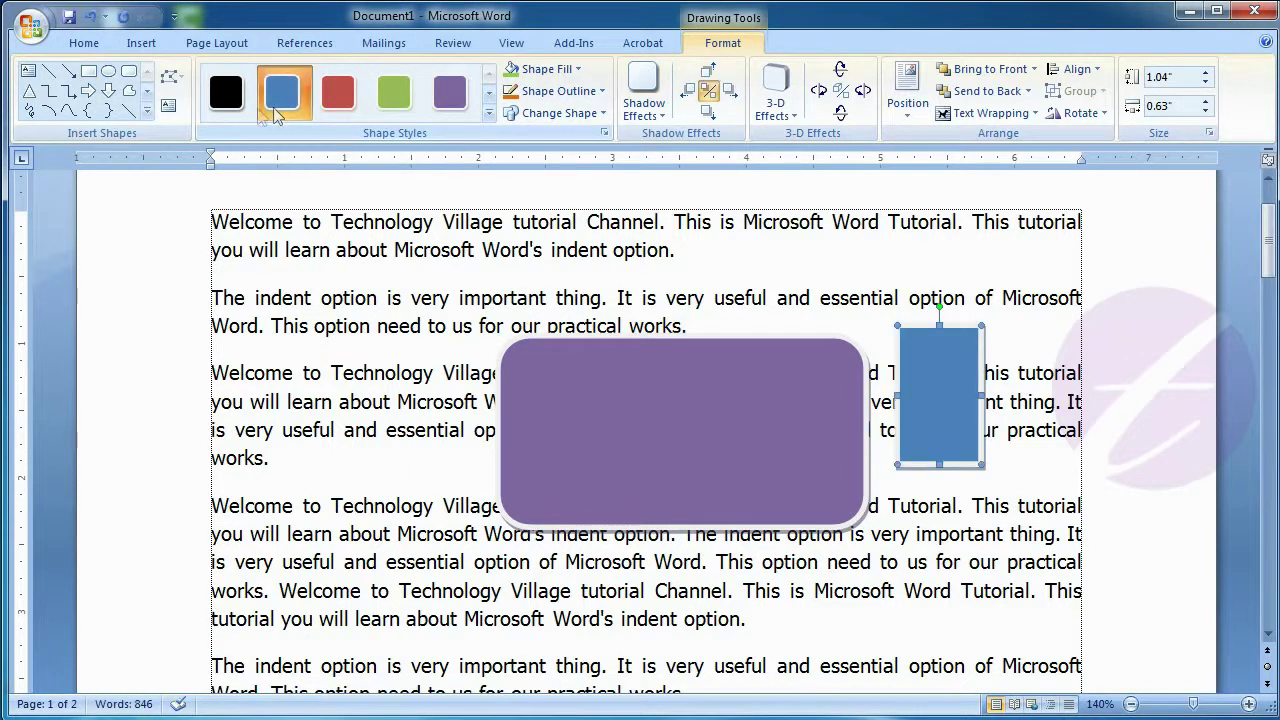
key(Escape)
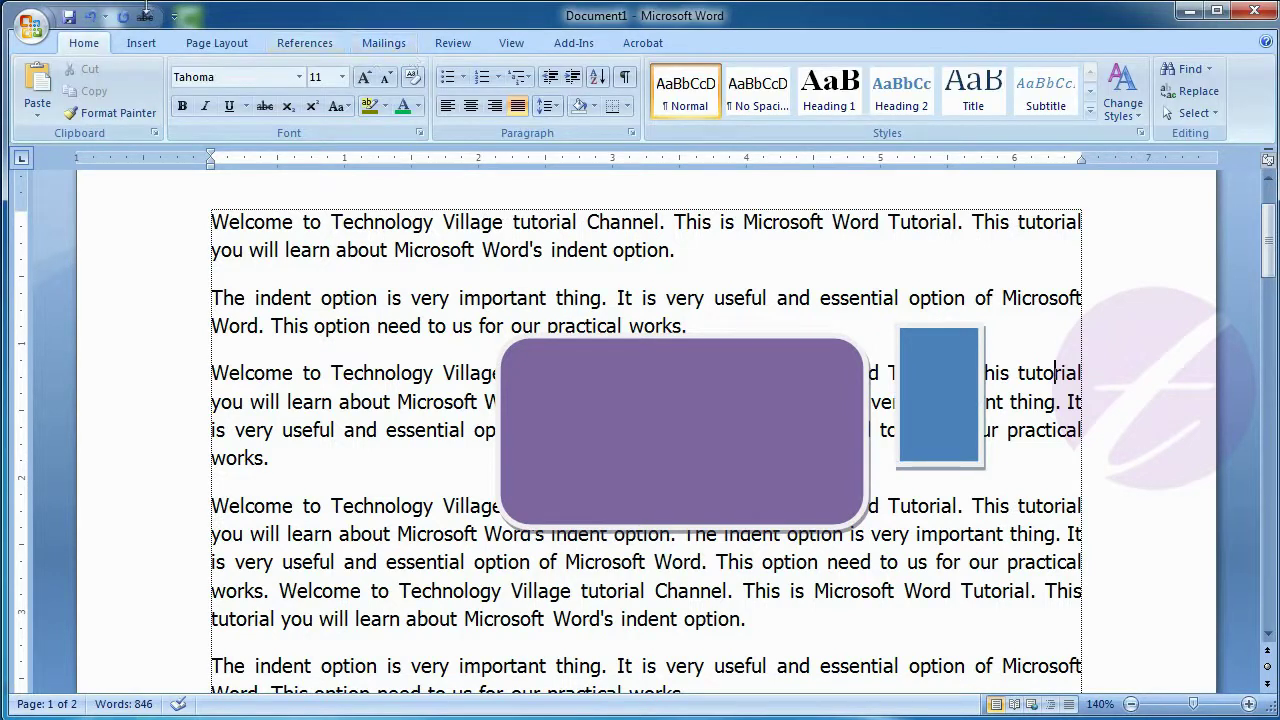
Draw a Flowchart Decision diamond left of the purple shape with a black shadowed style.
click(145, 43)
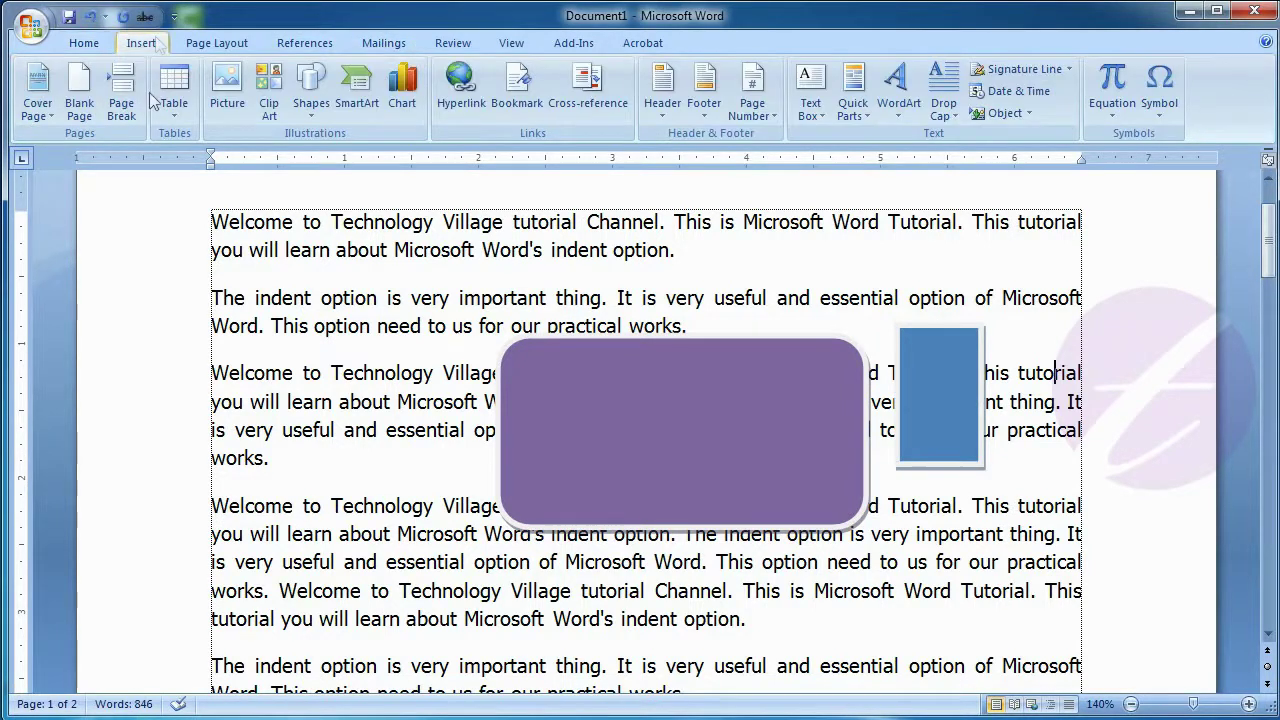
click(307, 98)
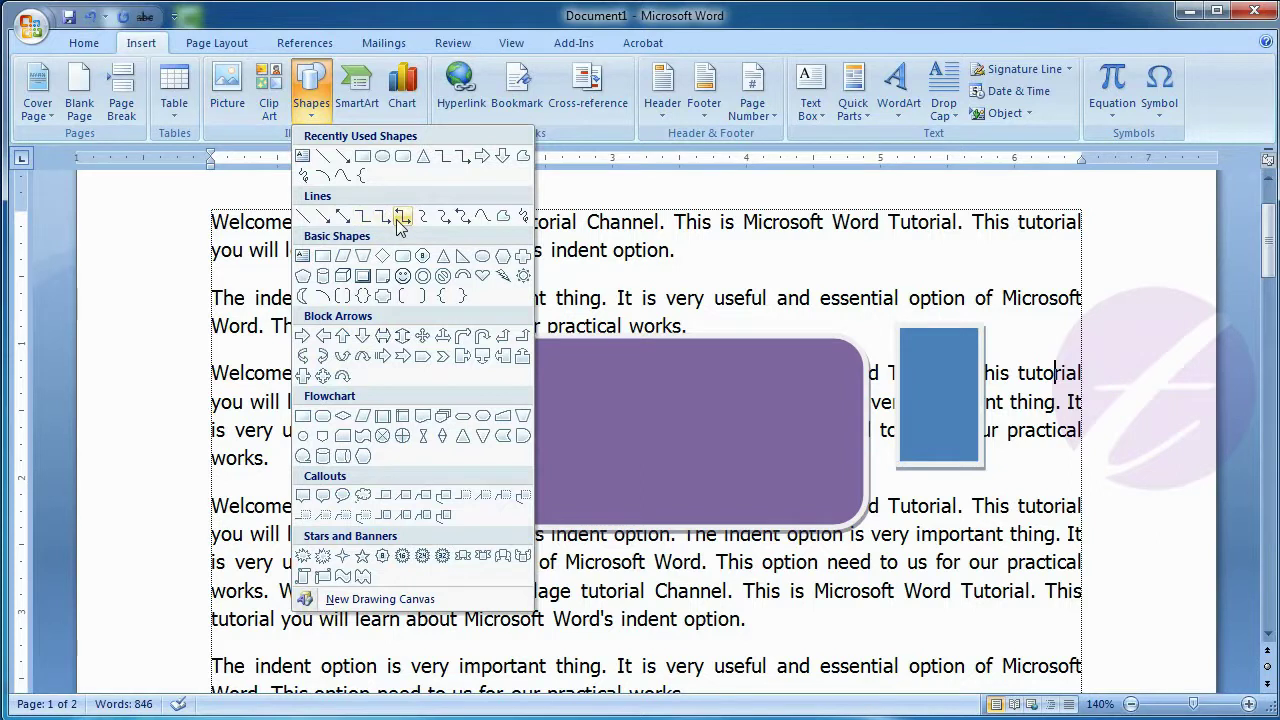
click(340, 415)
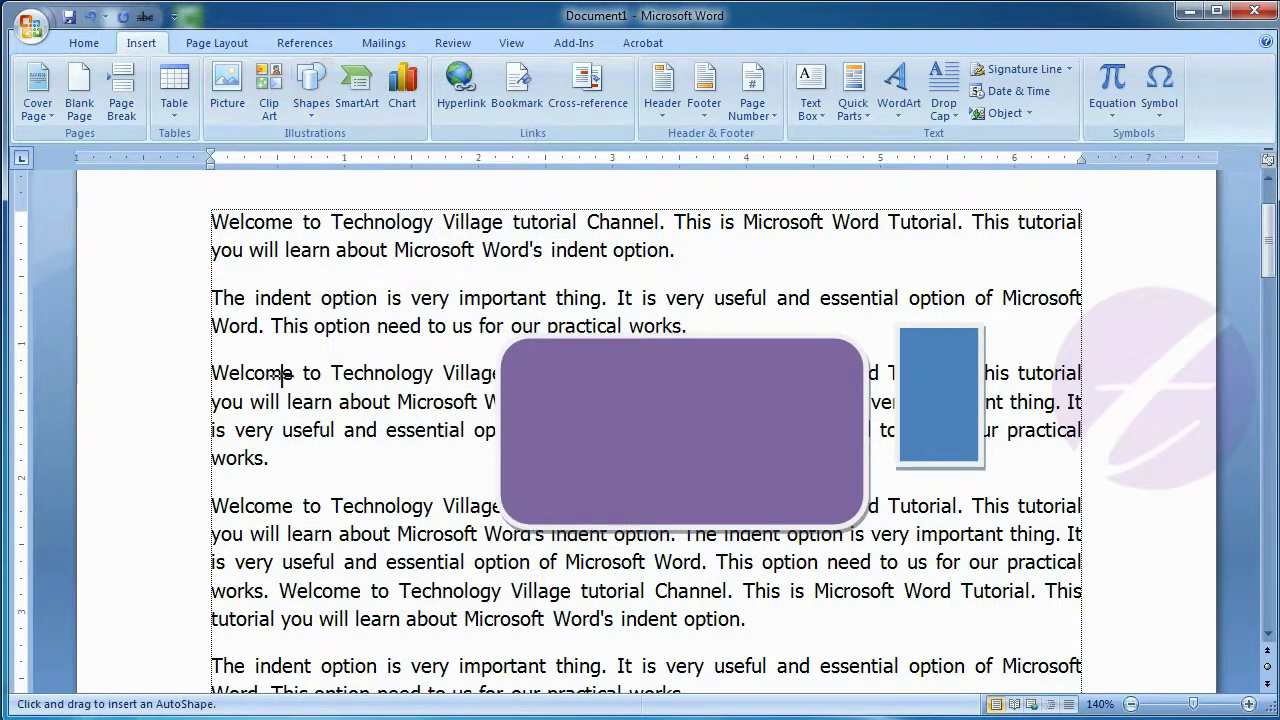
mouse_move(283, 376)
mouse_down()
mouse_move(440, 454)
mouse_move(451, 508)
mouse_move(473, 518)
mouse_up()
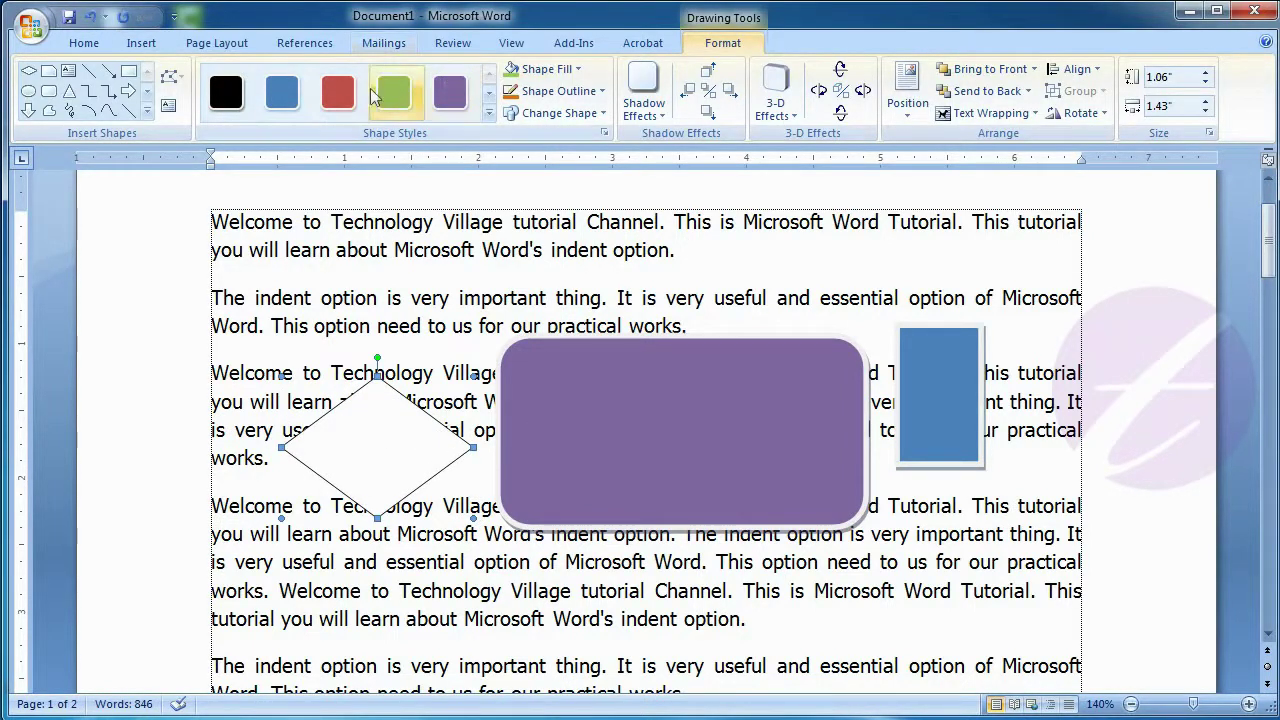
click(226, 92)
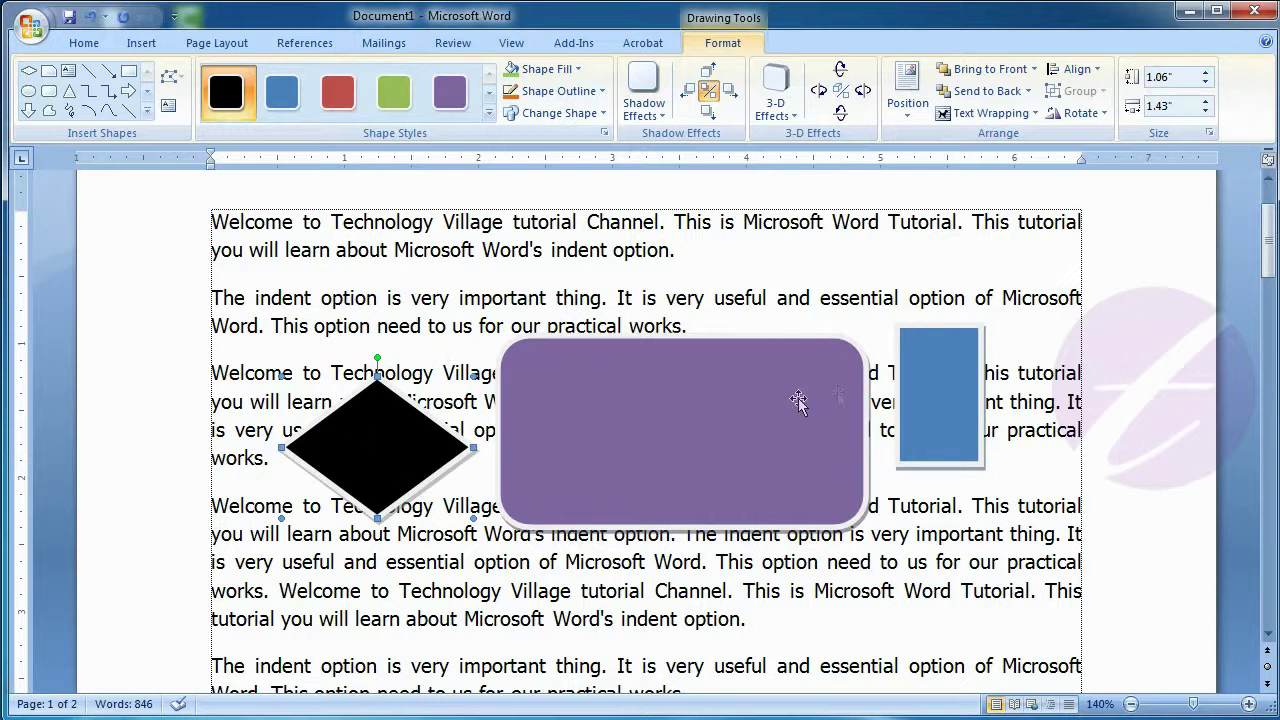
Select the diamond, purple and blue shapes and apply Align Top, then Align Bottom.
shift+click(663, 413)
shift+click(953, 367)
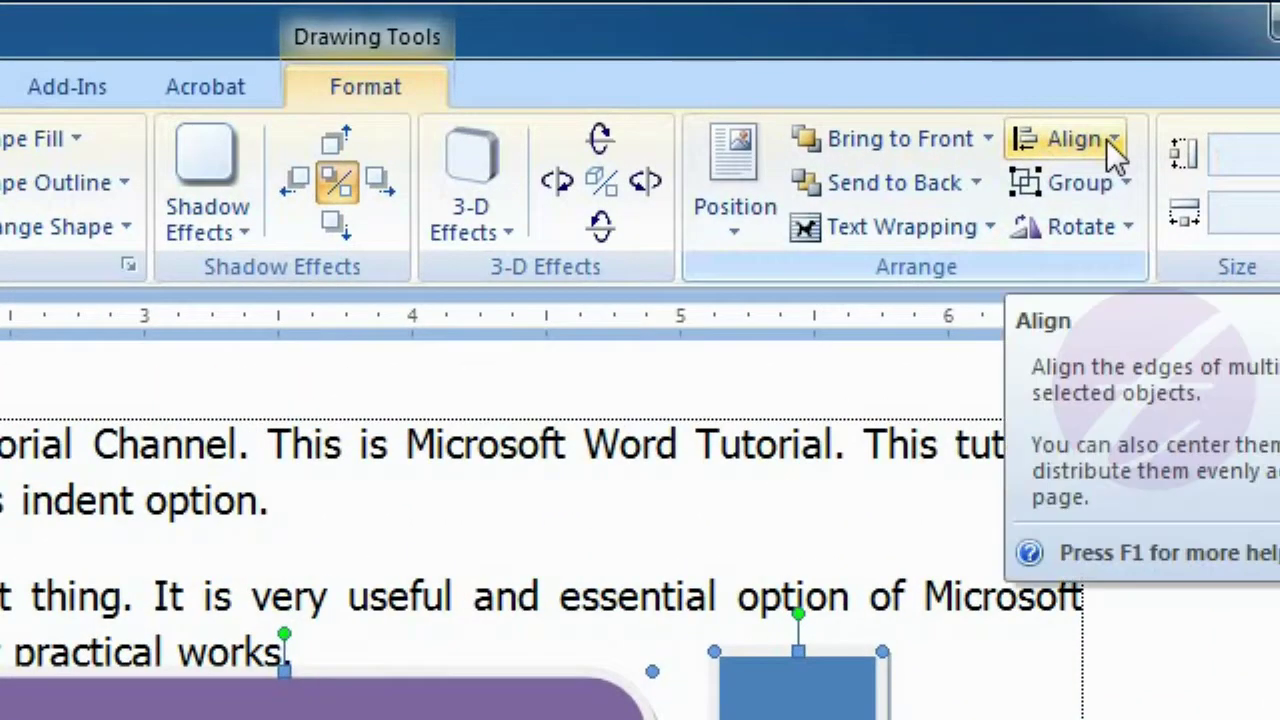
click(1110, 143)
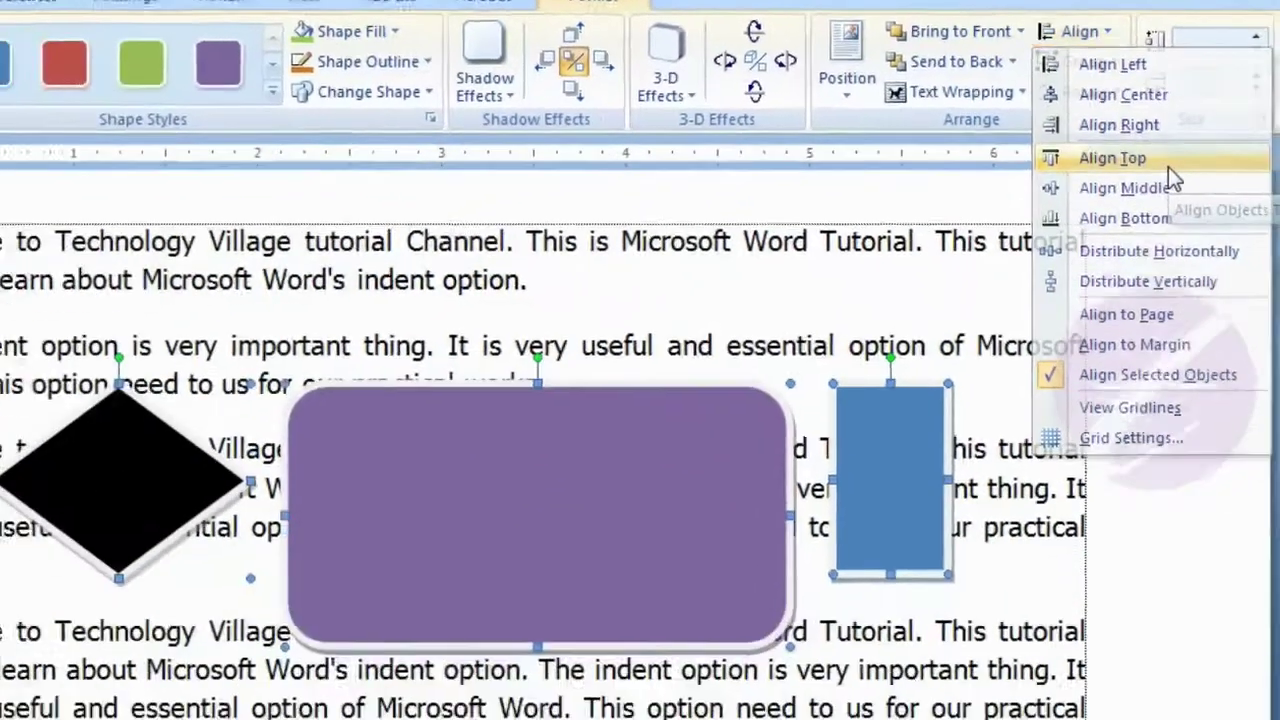
click(1190, 323)
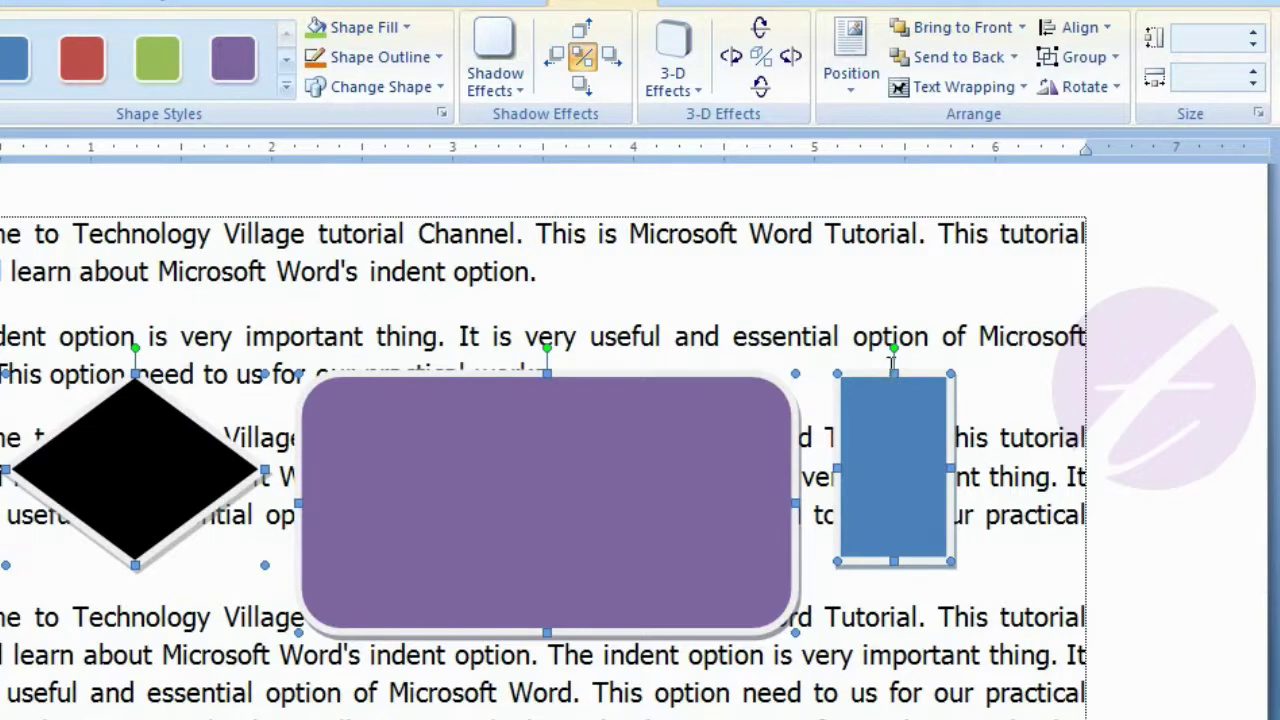
click(1106, 38)
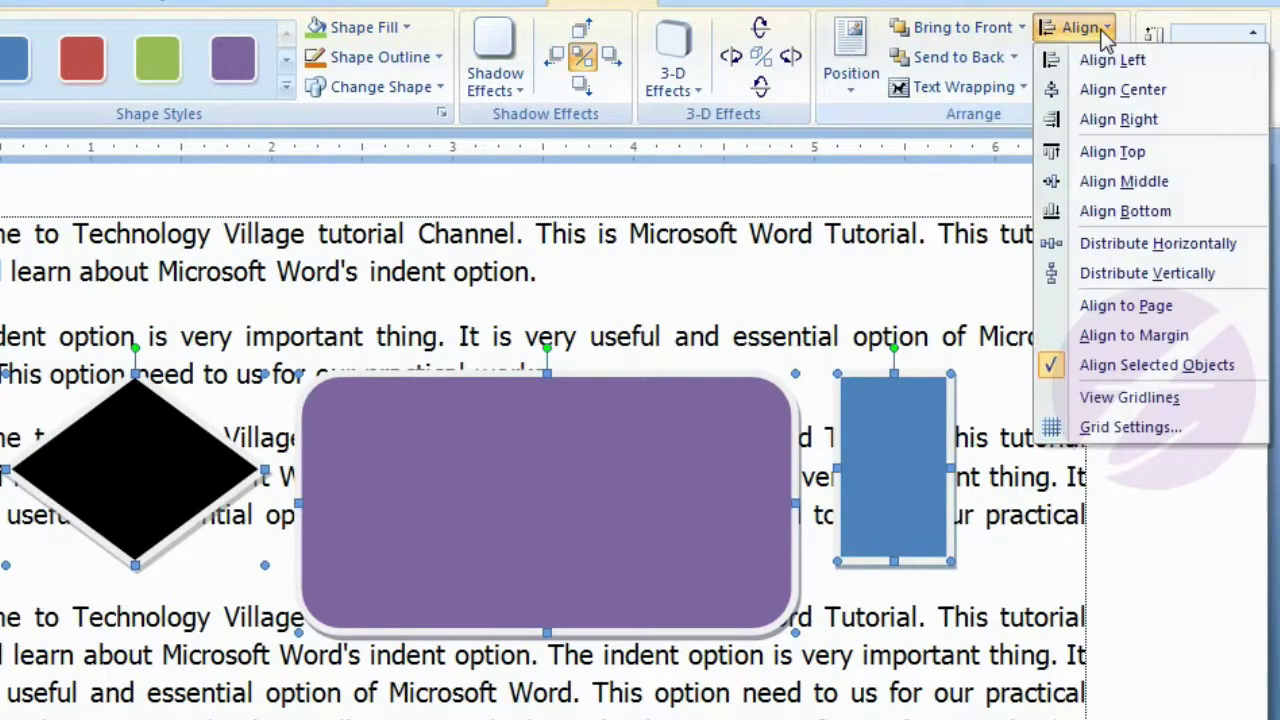
click(1135, 215)
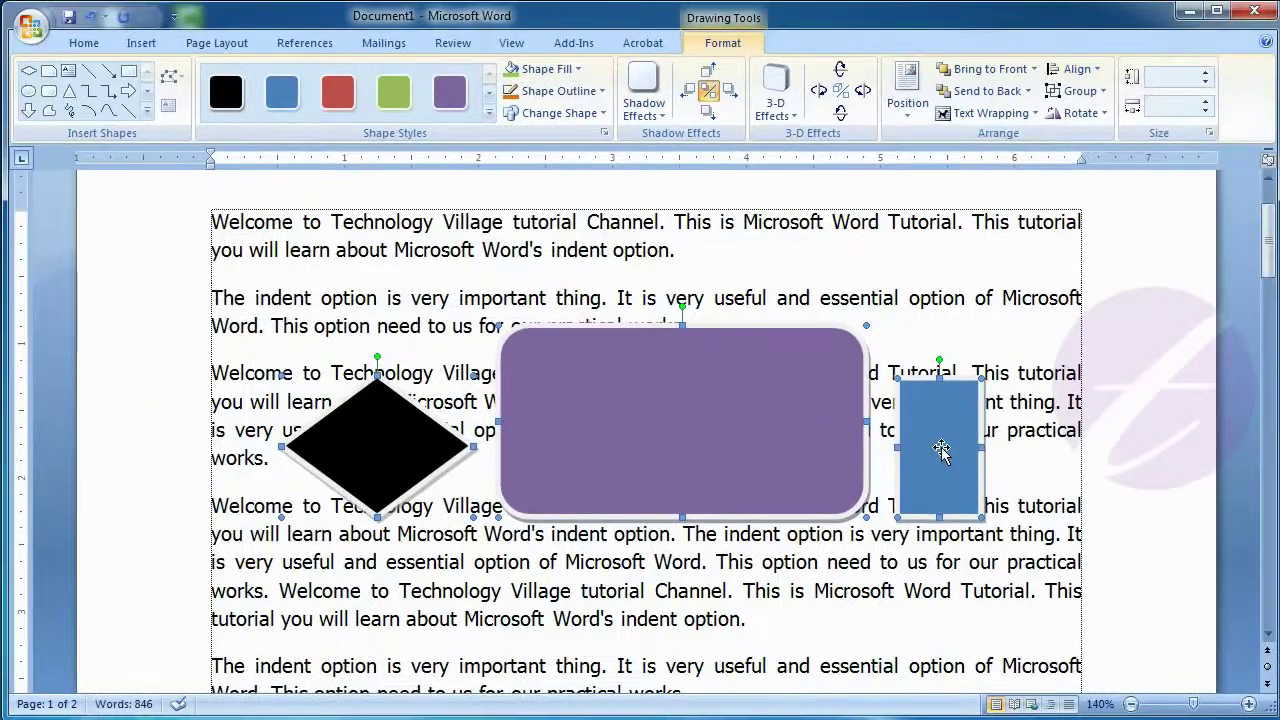
Stack the shapes with the diamond above and the blue rectangle below the purple shape, and select all three.
click(1064, 401)
drag(937, 424, 666, 585)
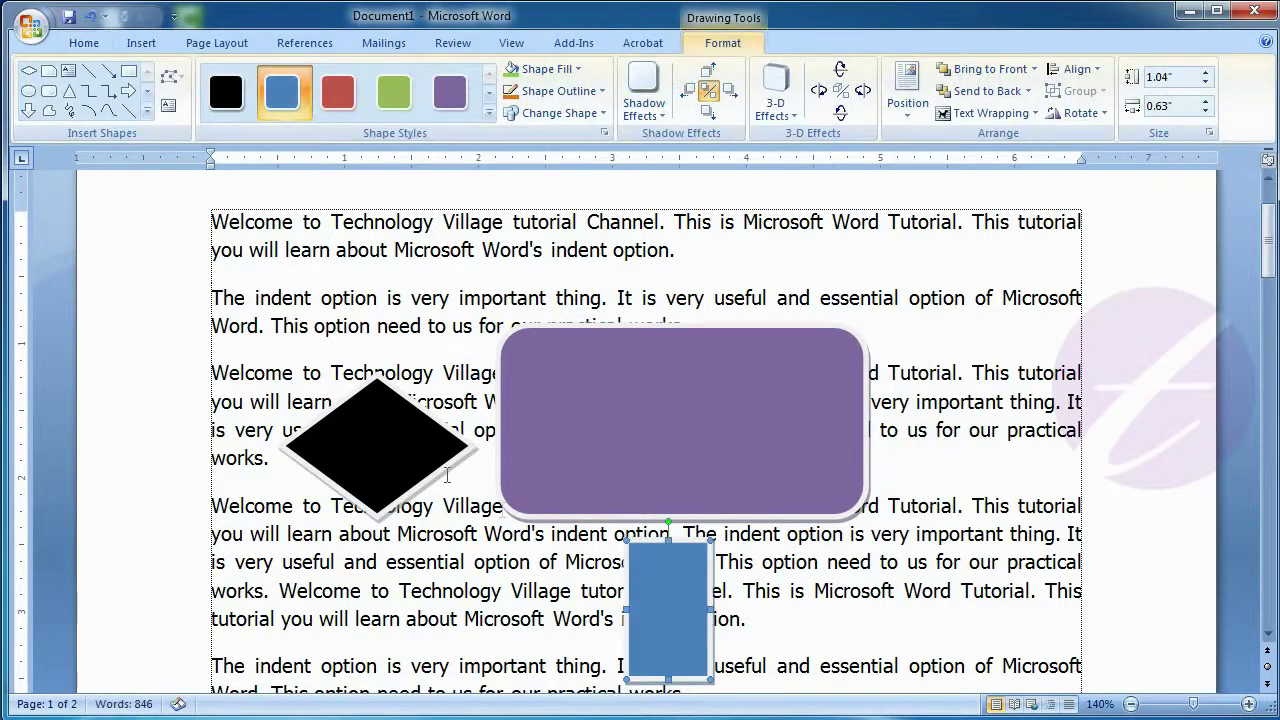
drag(406, 468, 814, 262)
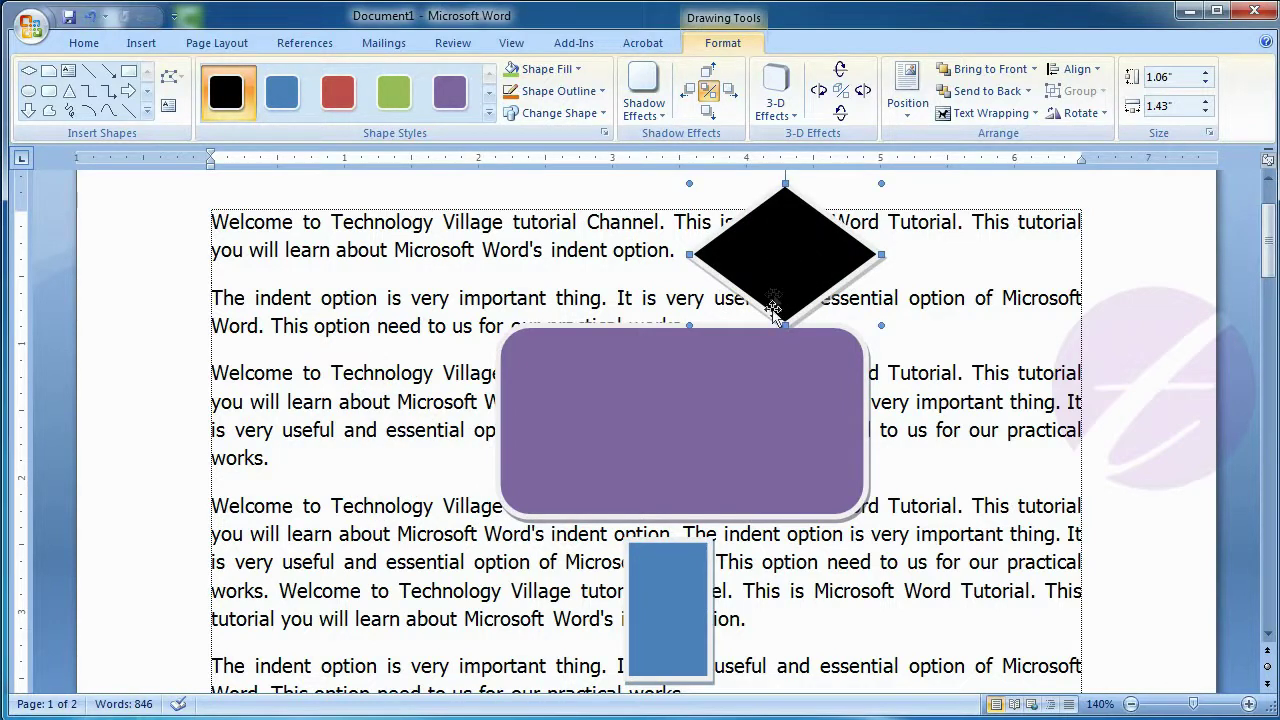
shift+click(745, 429)
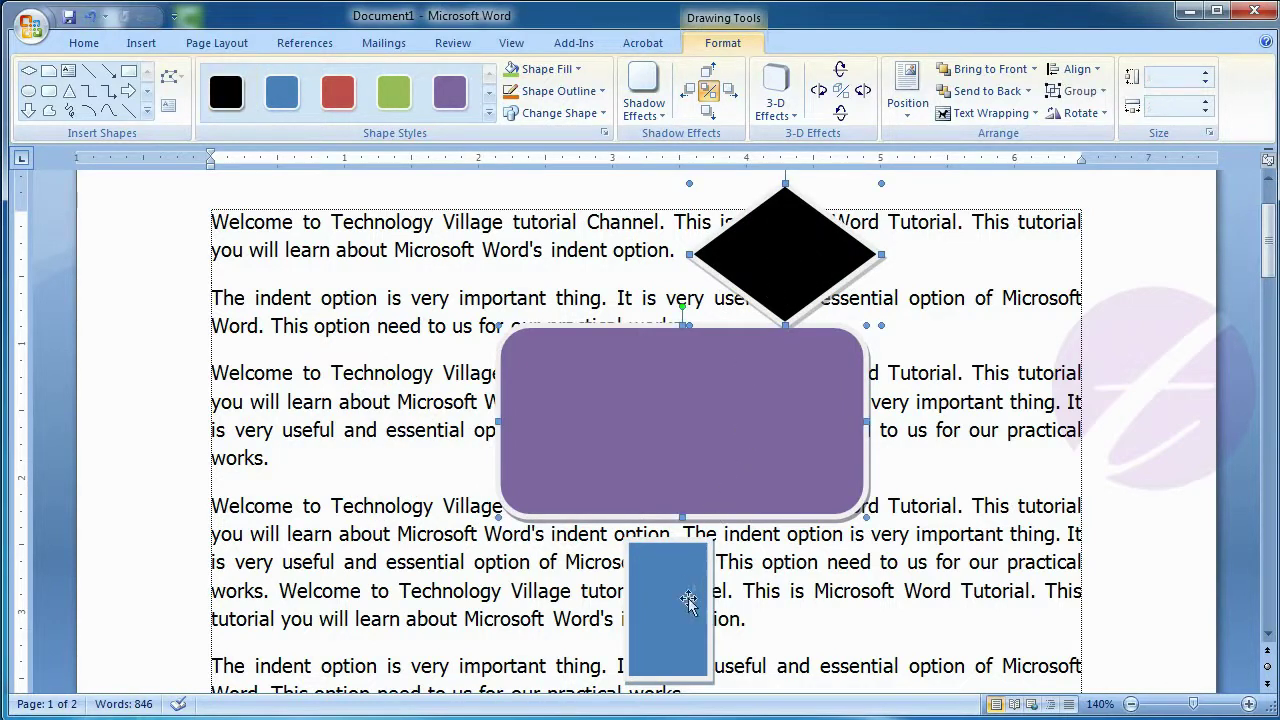
shift+click(679, 660)
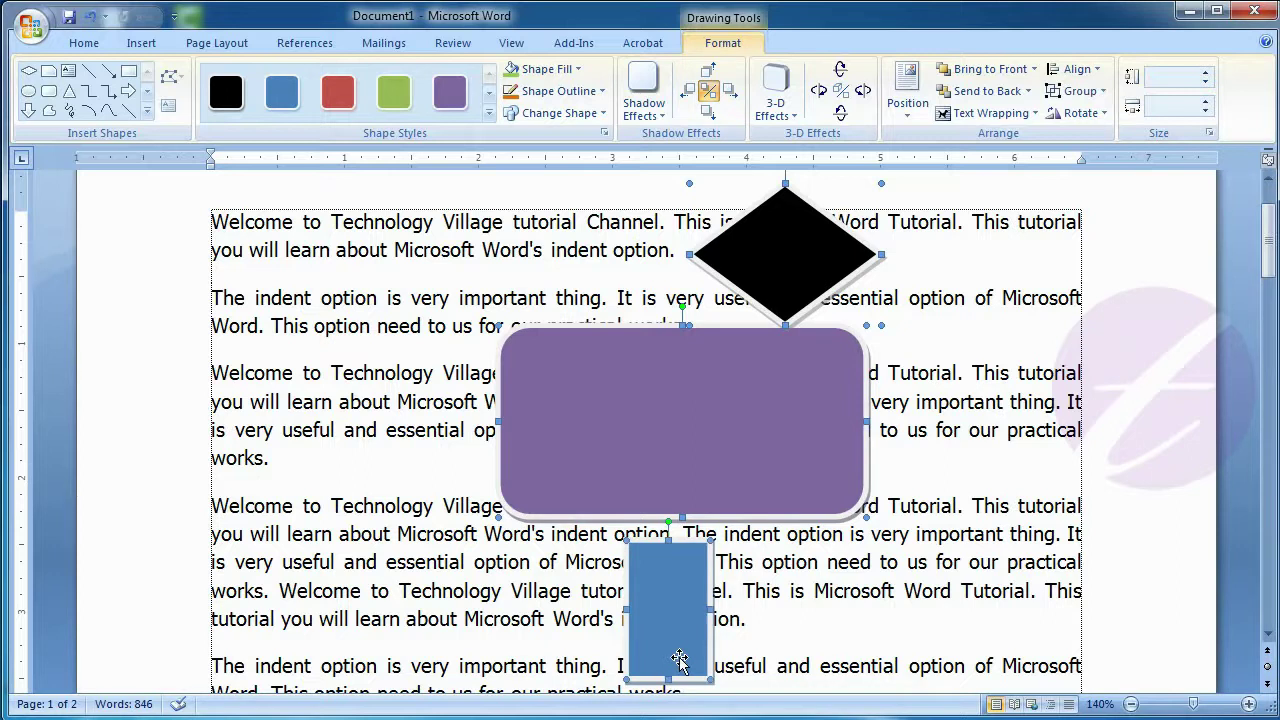
Apply Align Left, Align Center, then Align Right to the three shapes.
click(1072, 69)
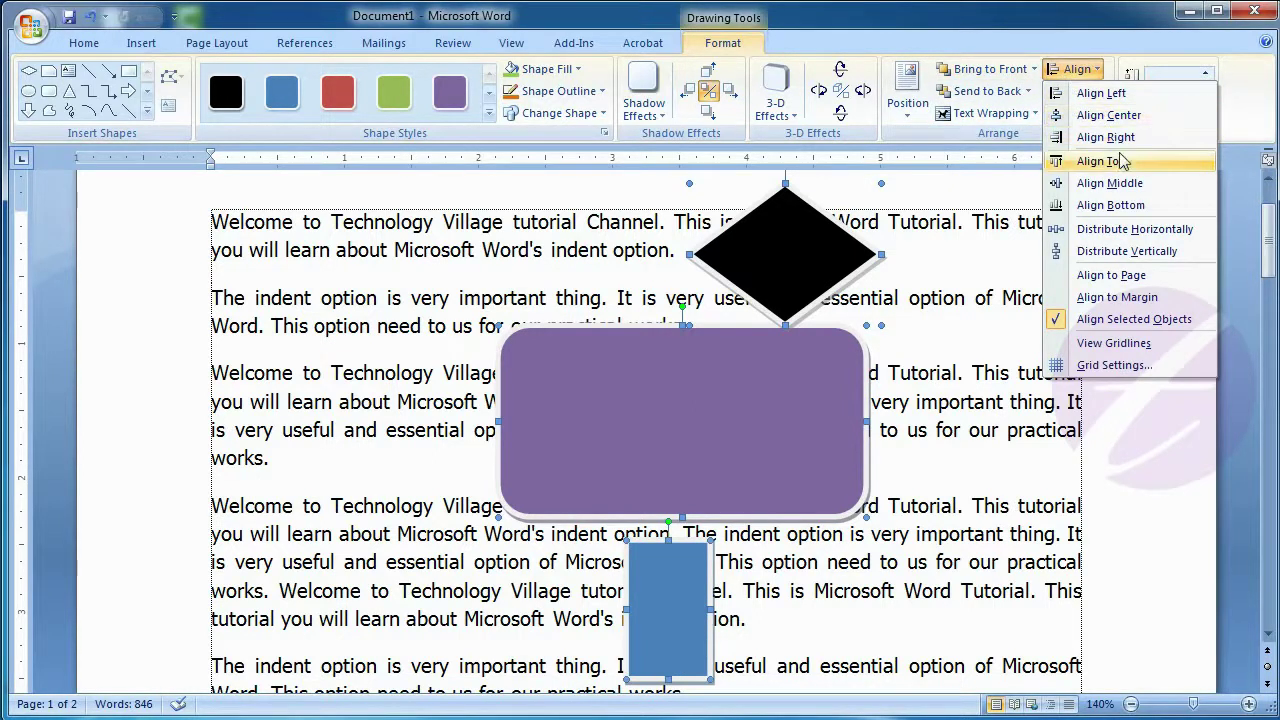
click(1100, 94)
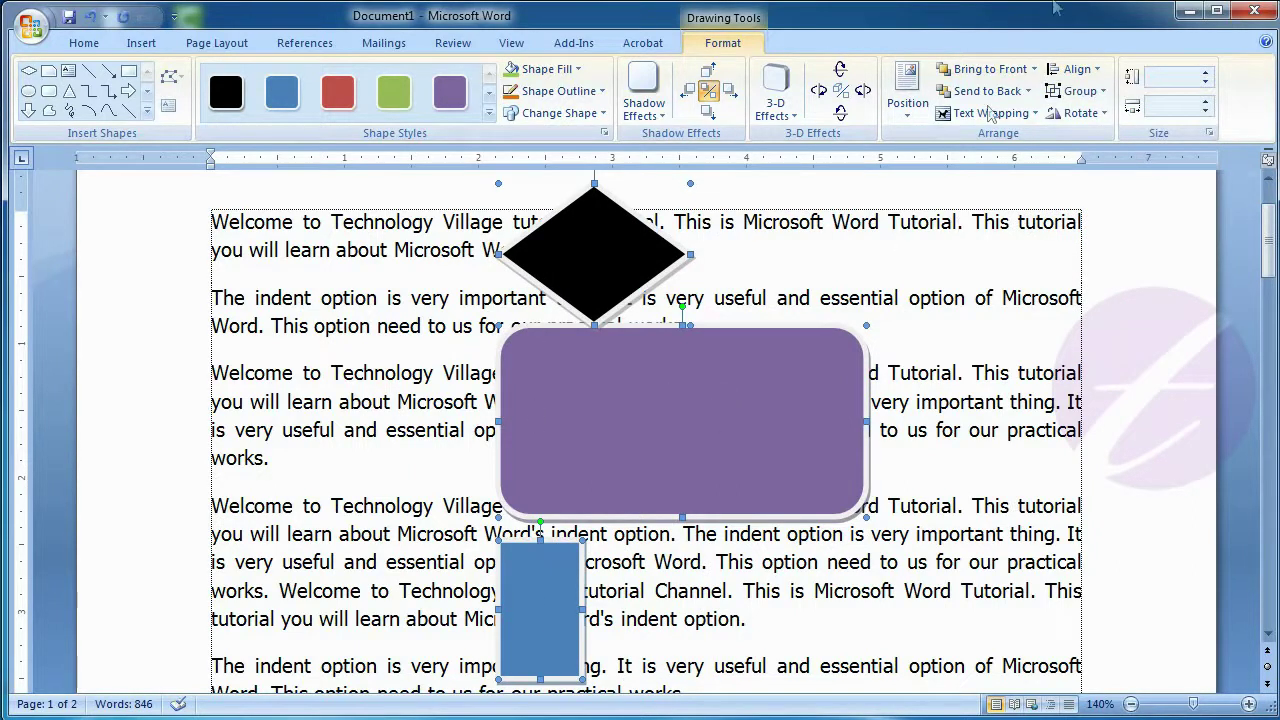
click(1088, 72)
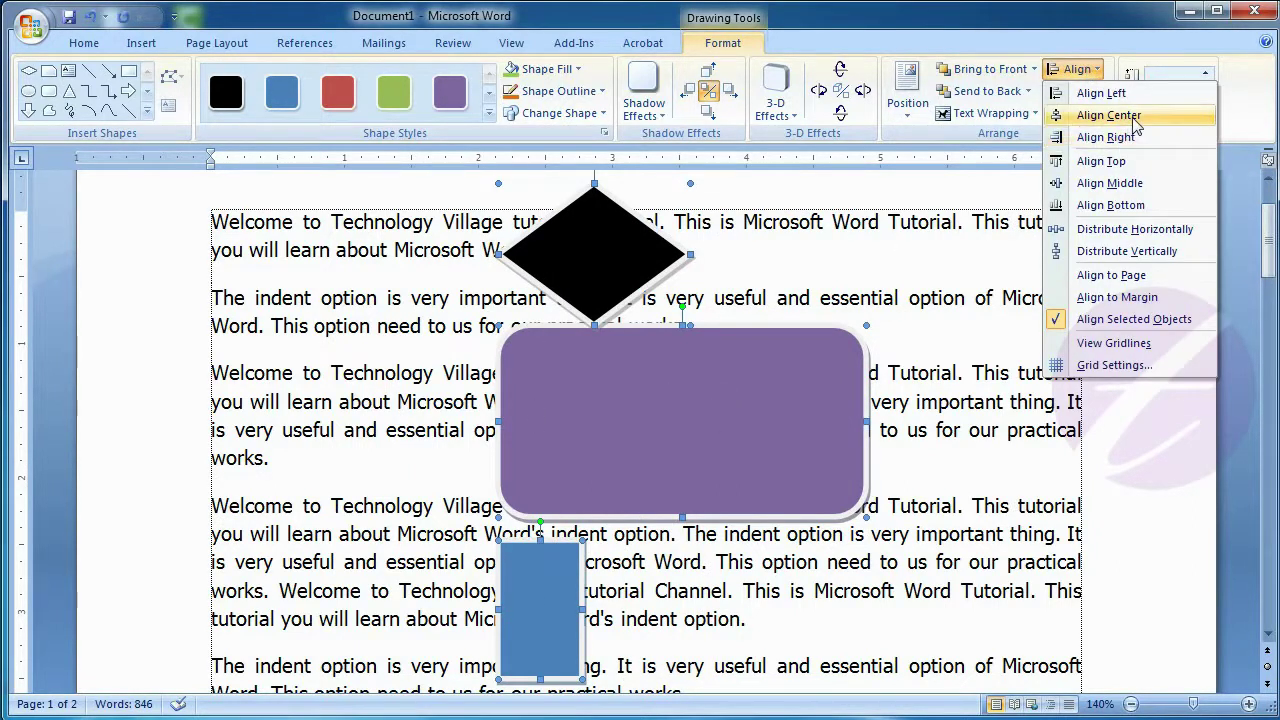
click(1110, 115)
click(1088, 72)
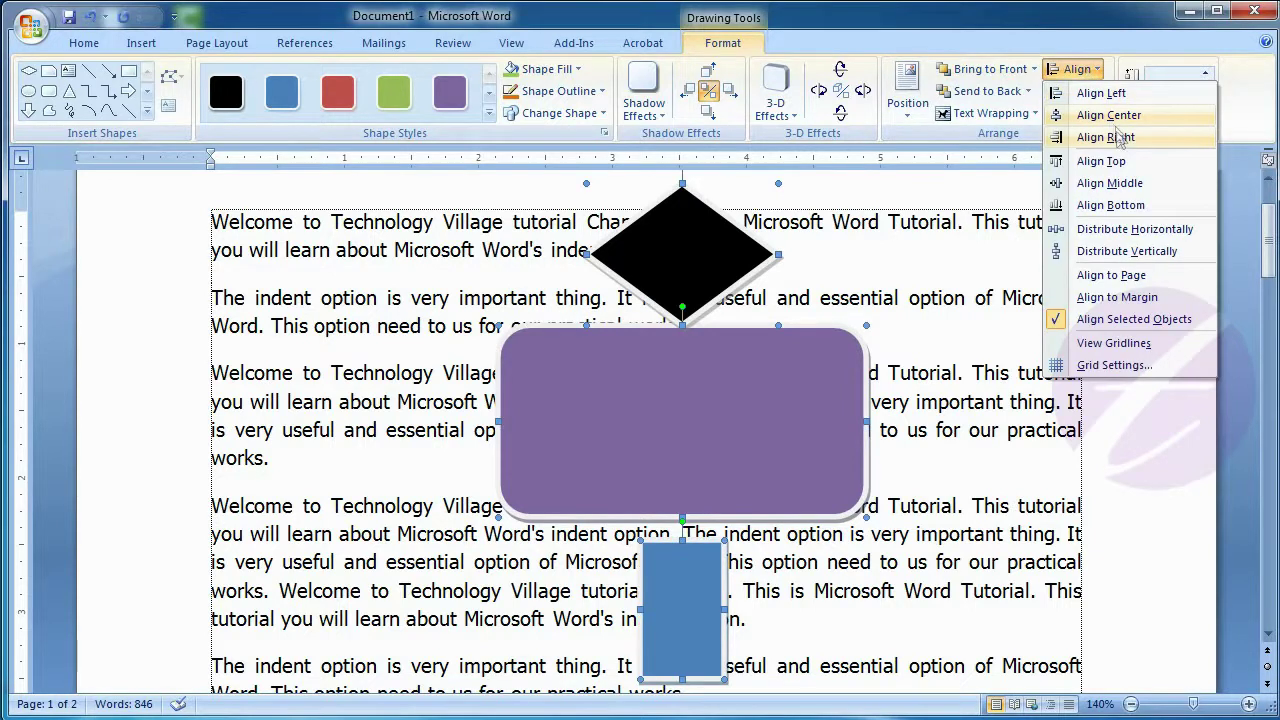
click(1102, 132)
Distribute the three shapes horizontally, then vertically.
click(1090, 75)
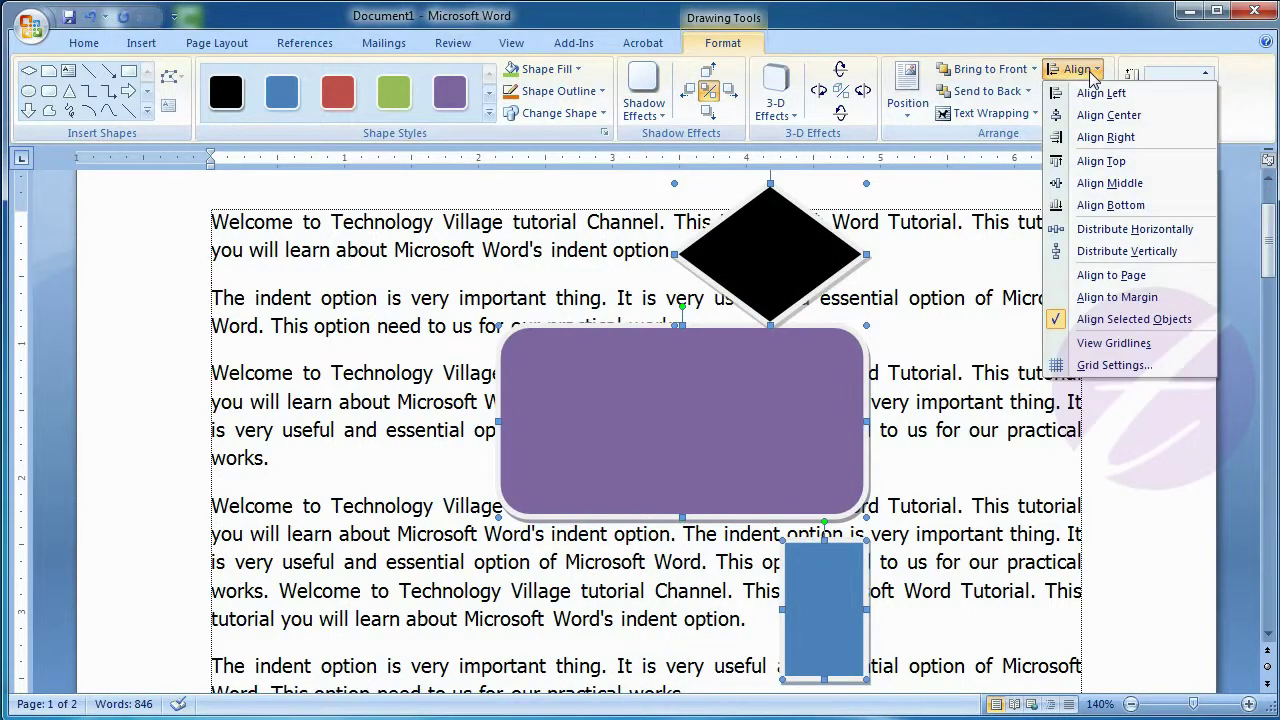
click(1141, 231)
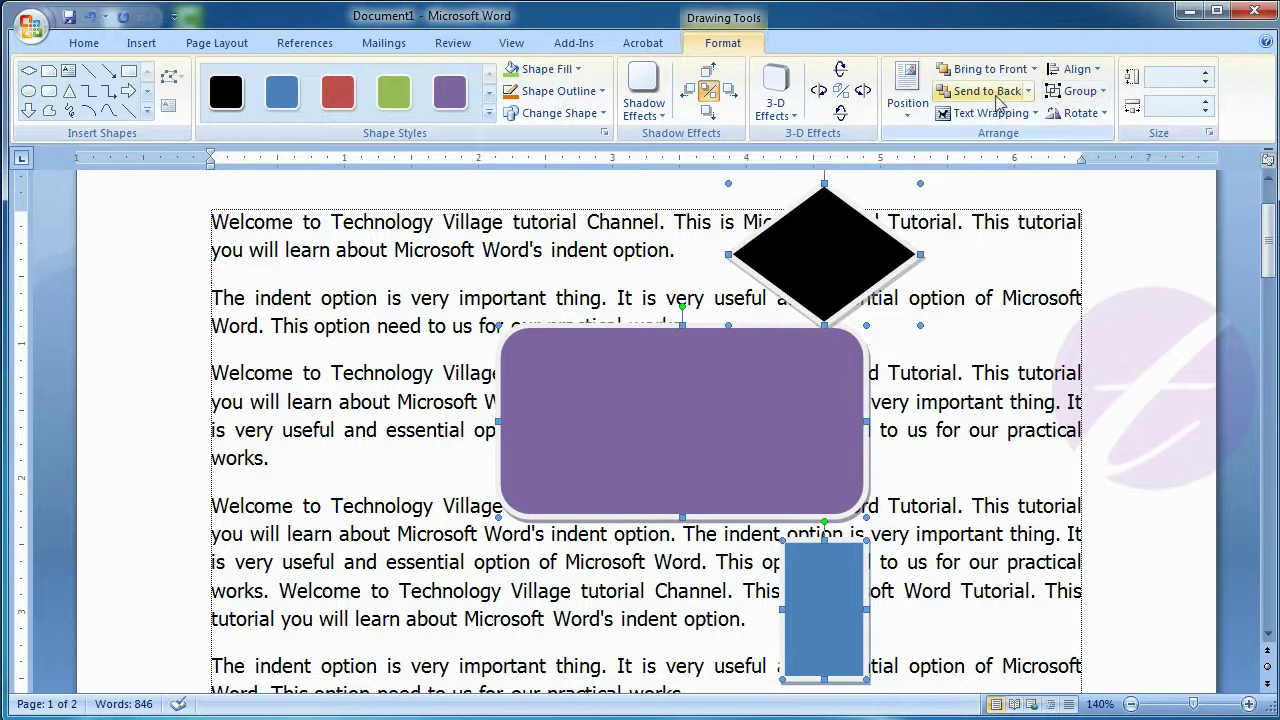
click(1075, 69)
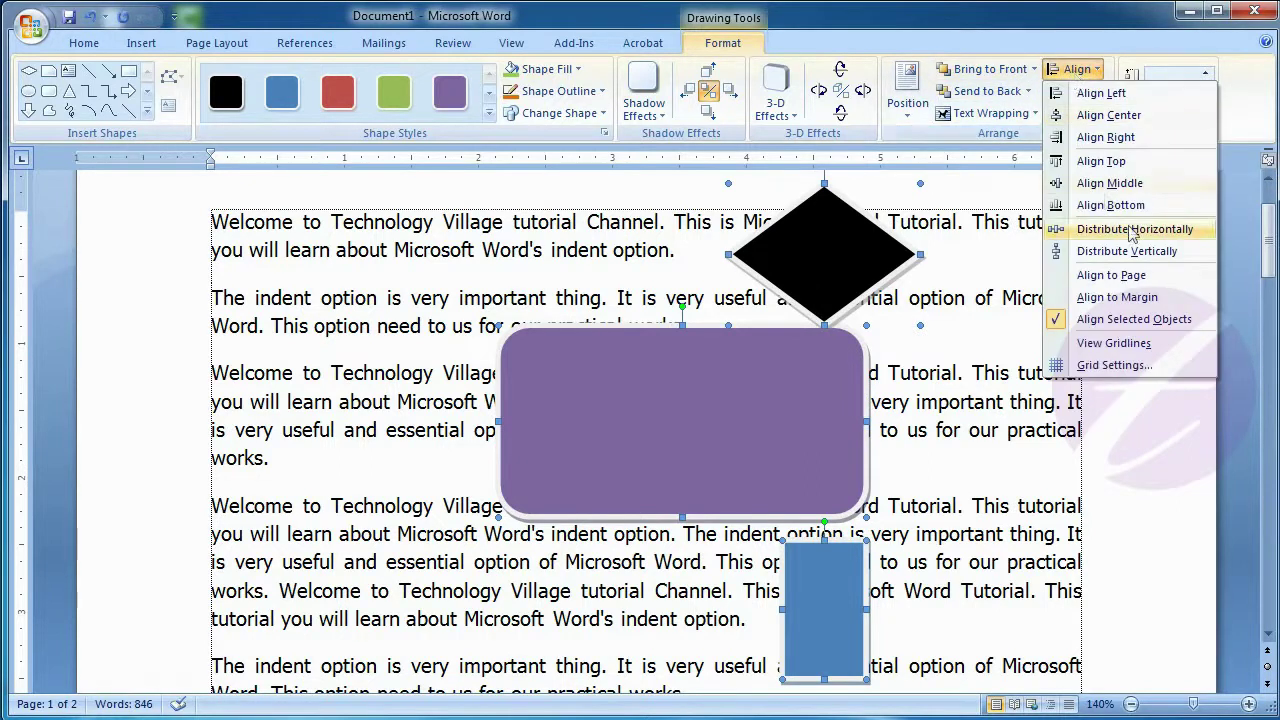
click(1138, 257)
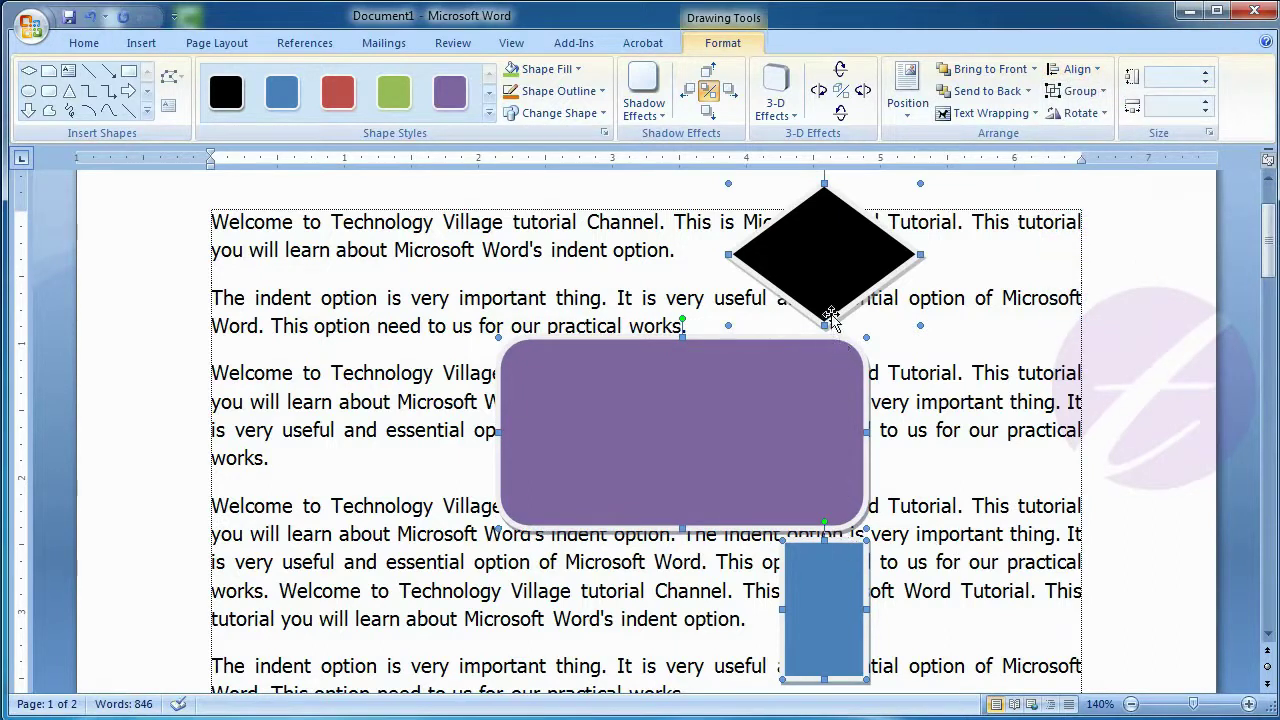
Move the diamond to the left and the blue rectangle to the right of the purple shape.
click(908, 458)
click(834, 256)
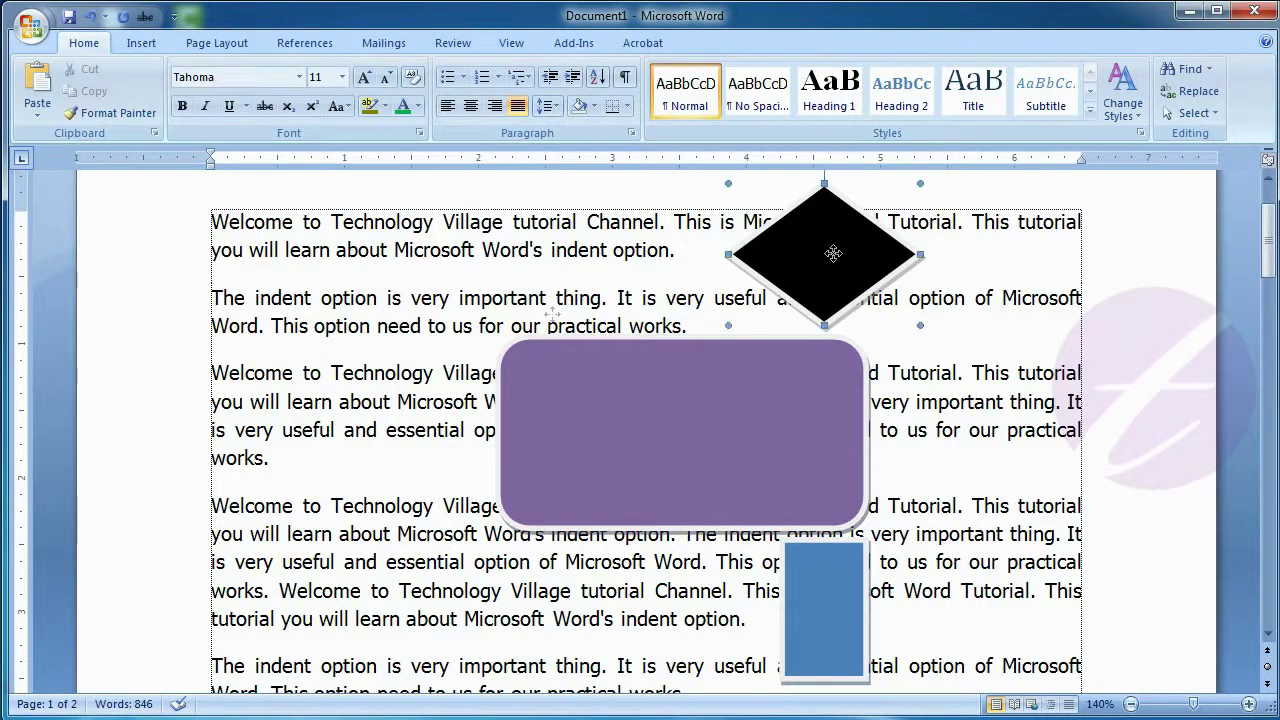
drag(244, 456, 249, 457)
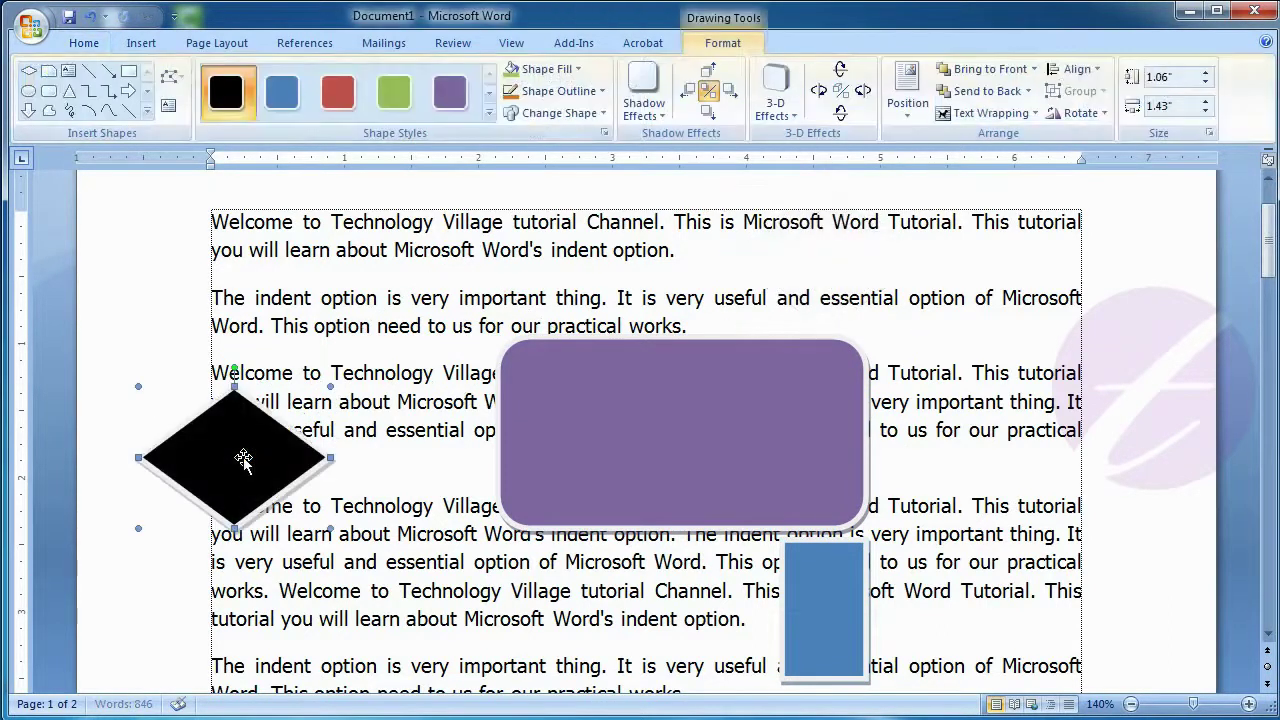
click(847, 598)
drag(847, 624, 955, 416)
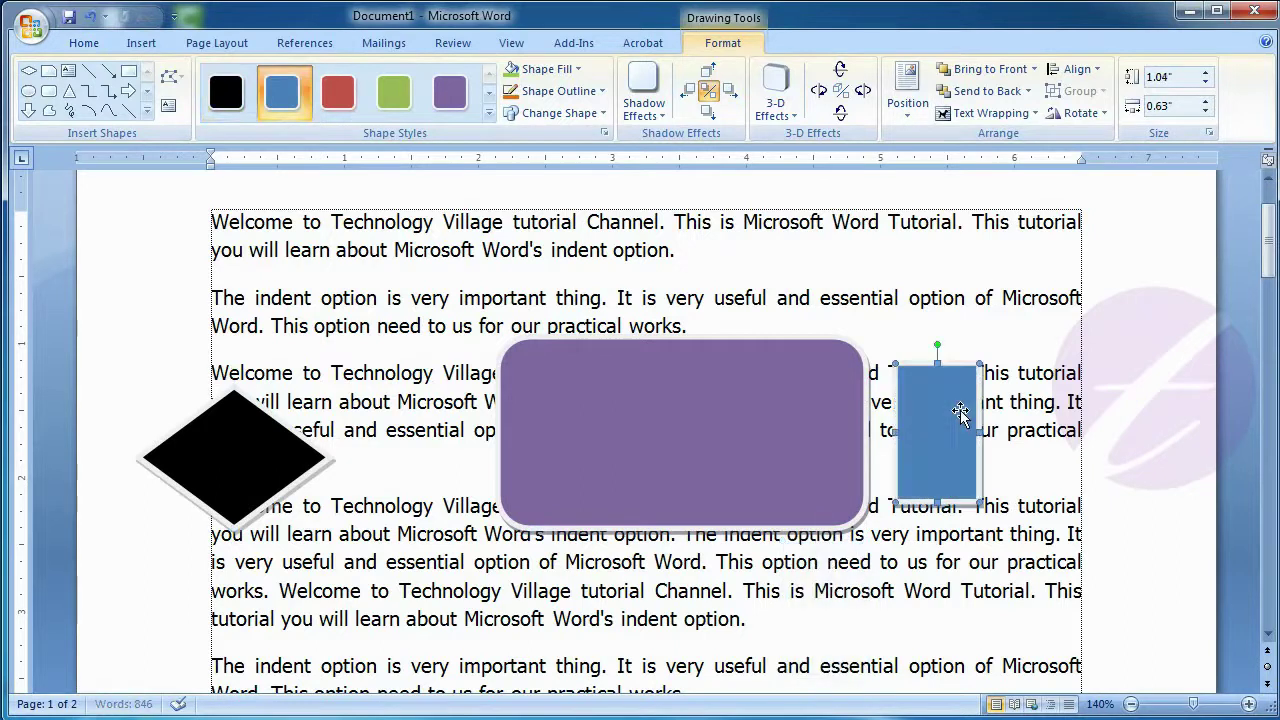
Select all three shapes and distribute them horizontally.
shift+click(813, 408)
shift+click(259, 462)
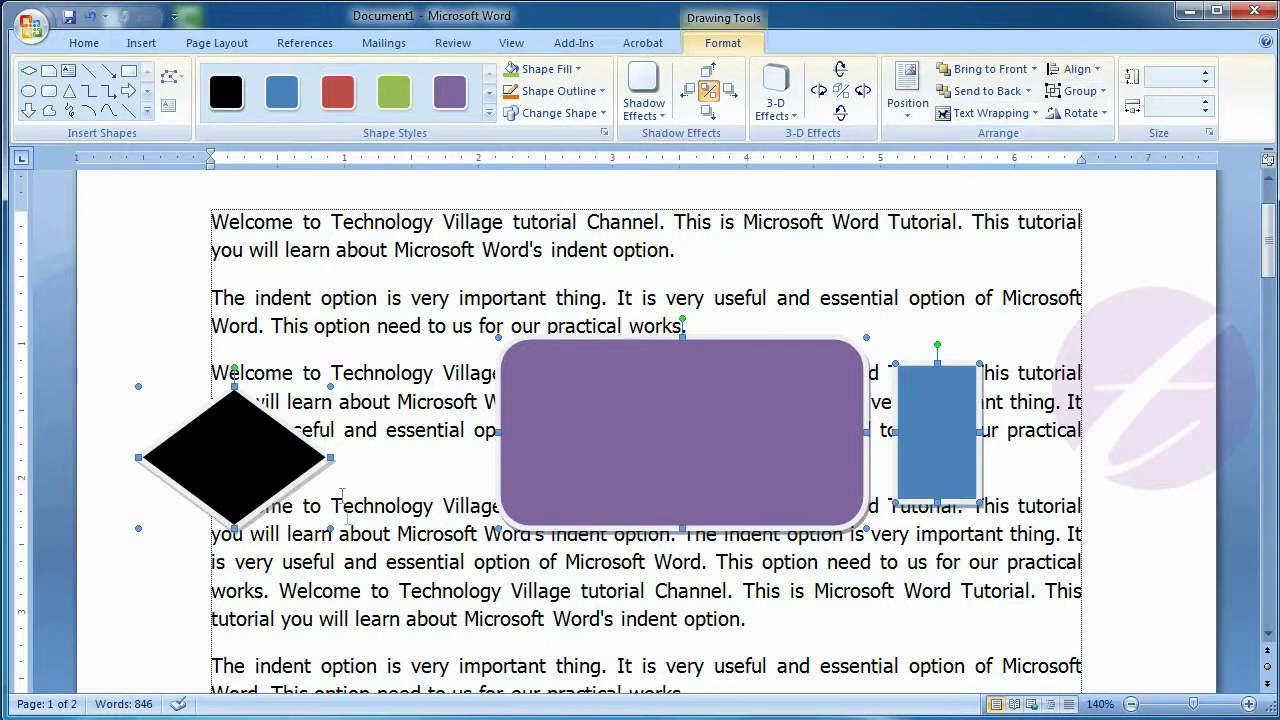
click(1086, 71)
click(1168, 234)
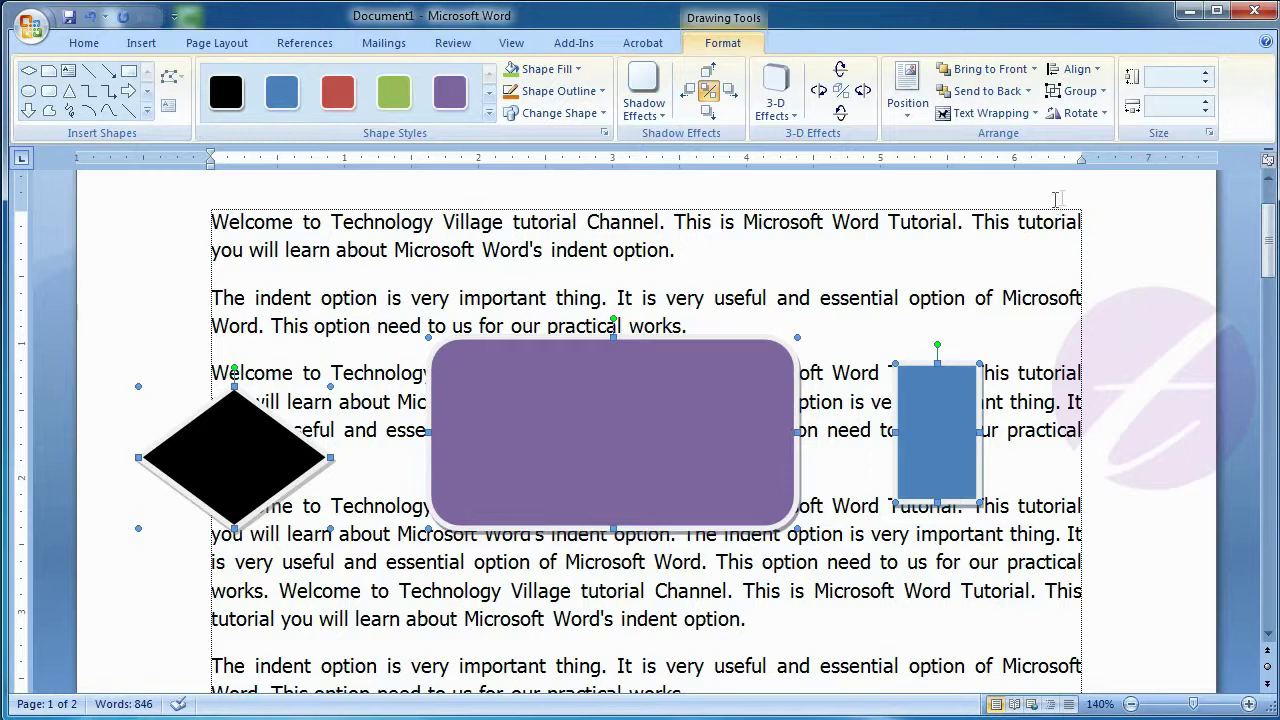
Nudge the blue rectangle left and the diamond closer to the purple shape.
click(894, 297)
drag(942, 412, 872, 422)
drag(234, 462, 322, 433)
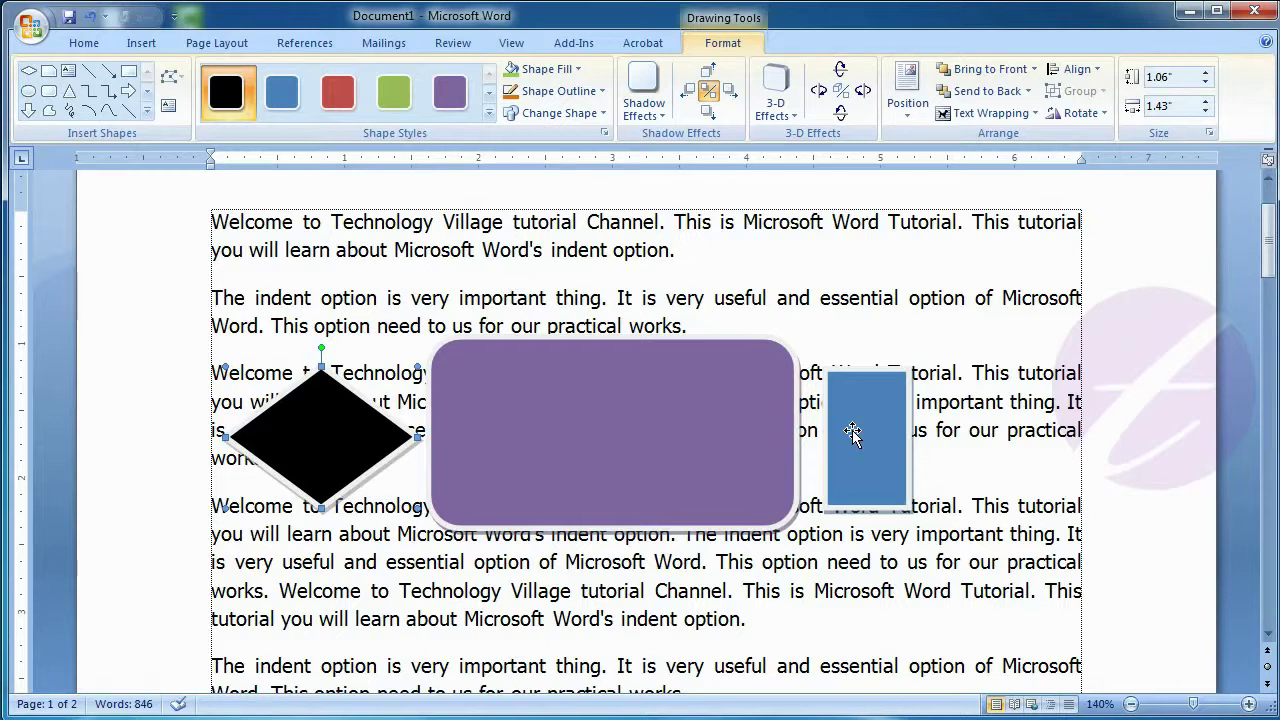
Group the diamond, purple and blue shapes, shift the group, then ungroup them.
shift+click(614, 443)
shift+click(882, 433)
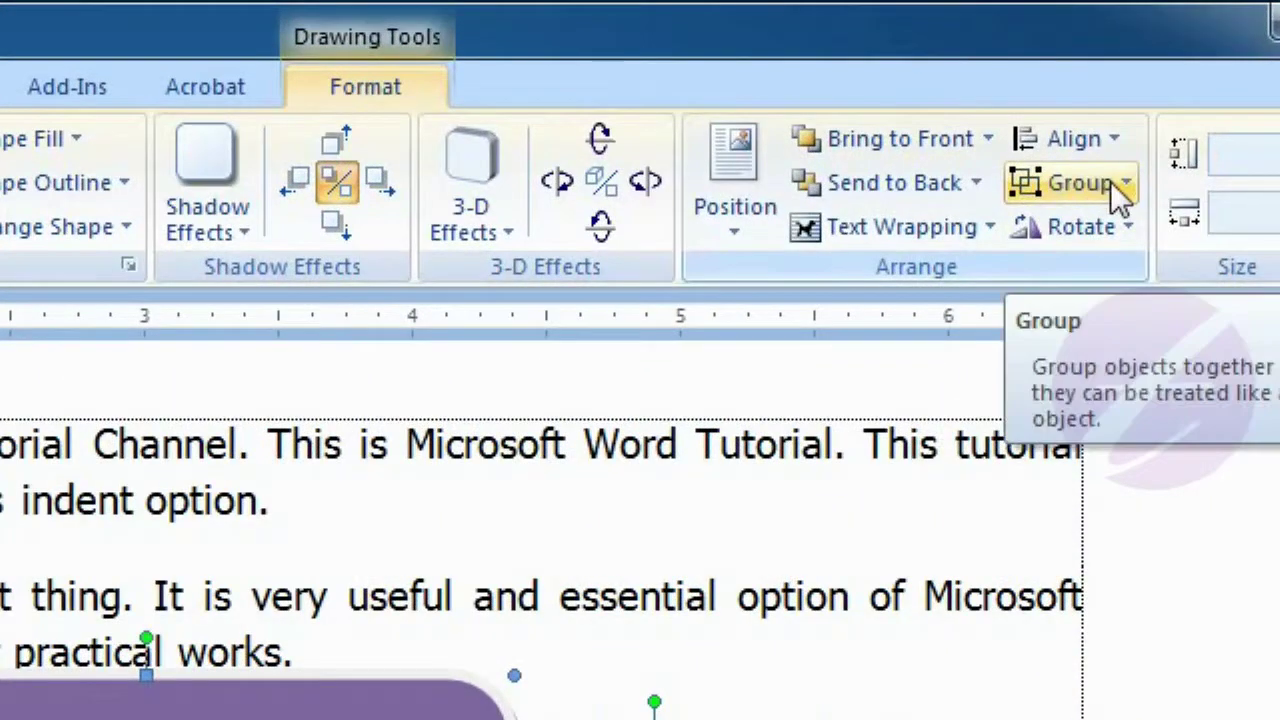
click(1110, 181)
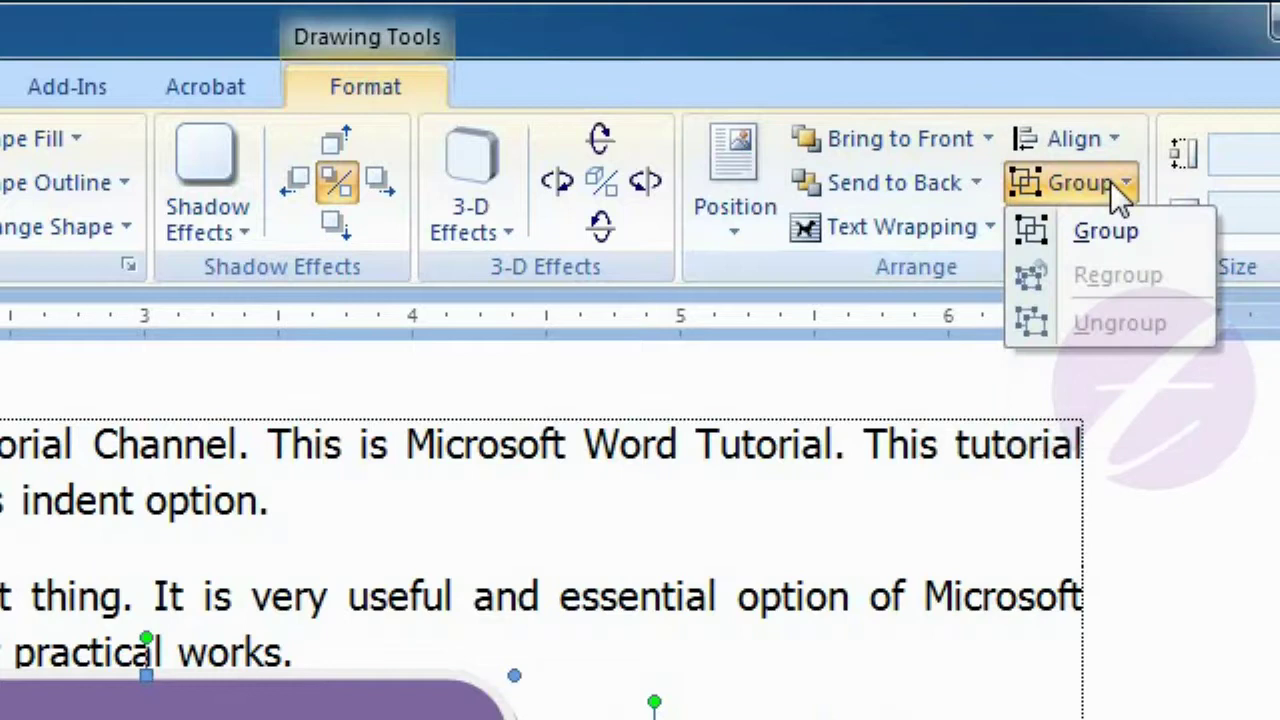
click(1106, 231)
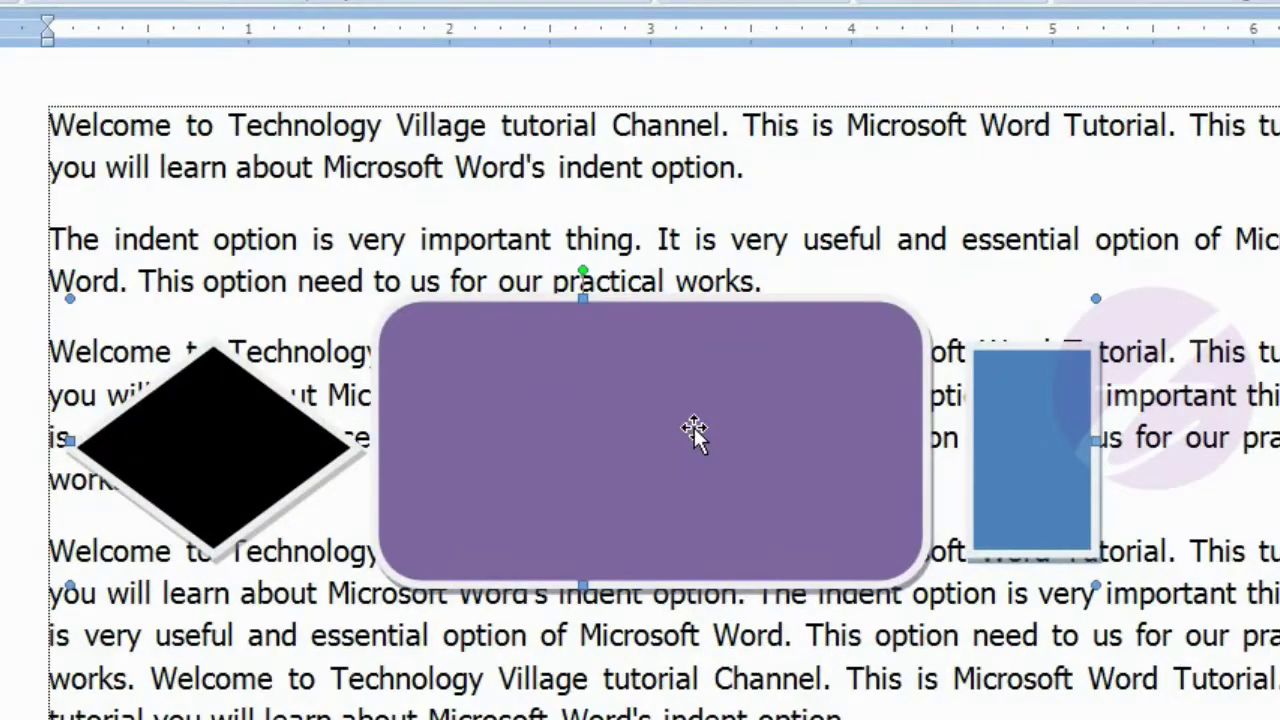
drag(690, 430, 741, 516)
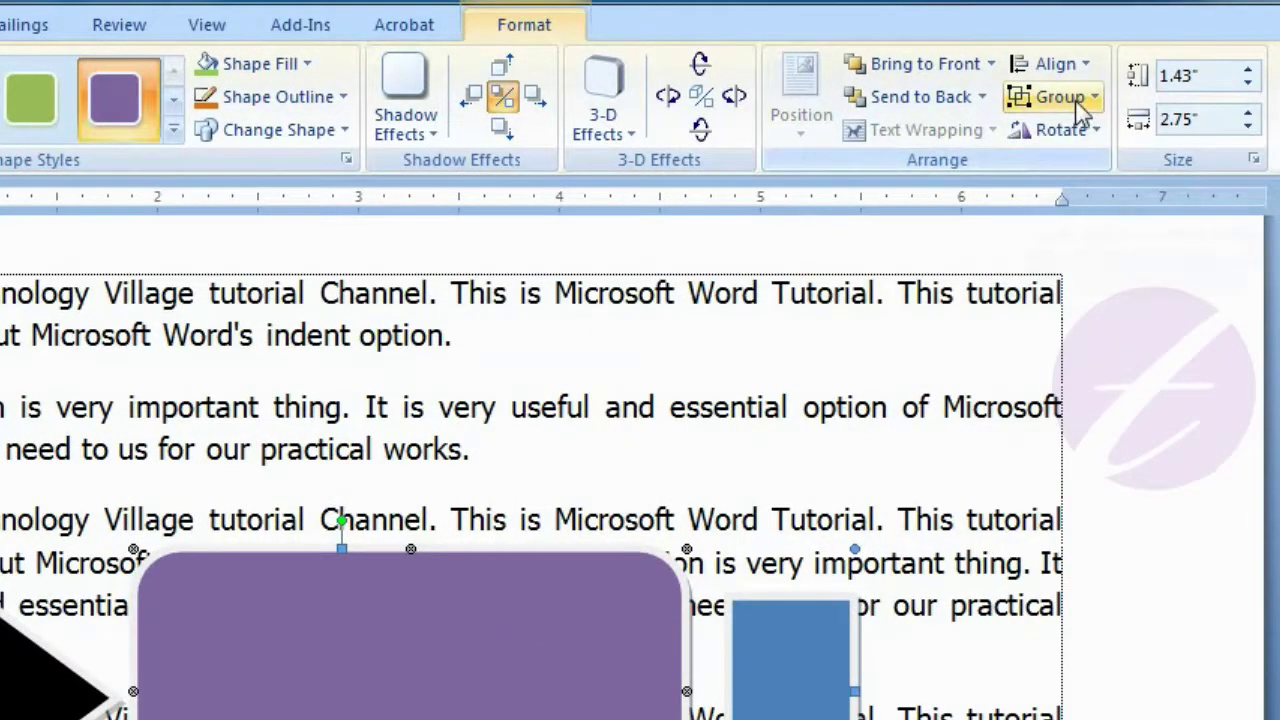
click(1080, 105)
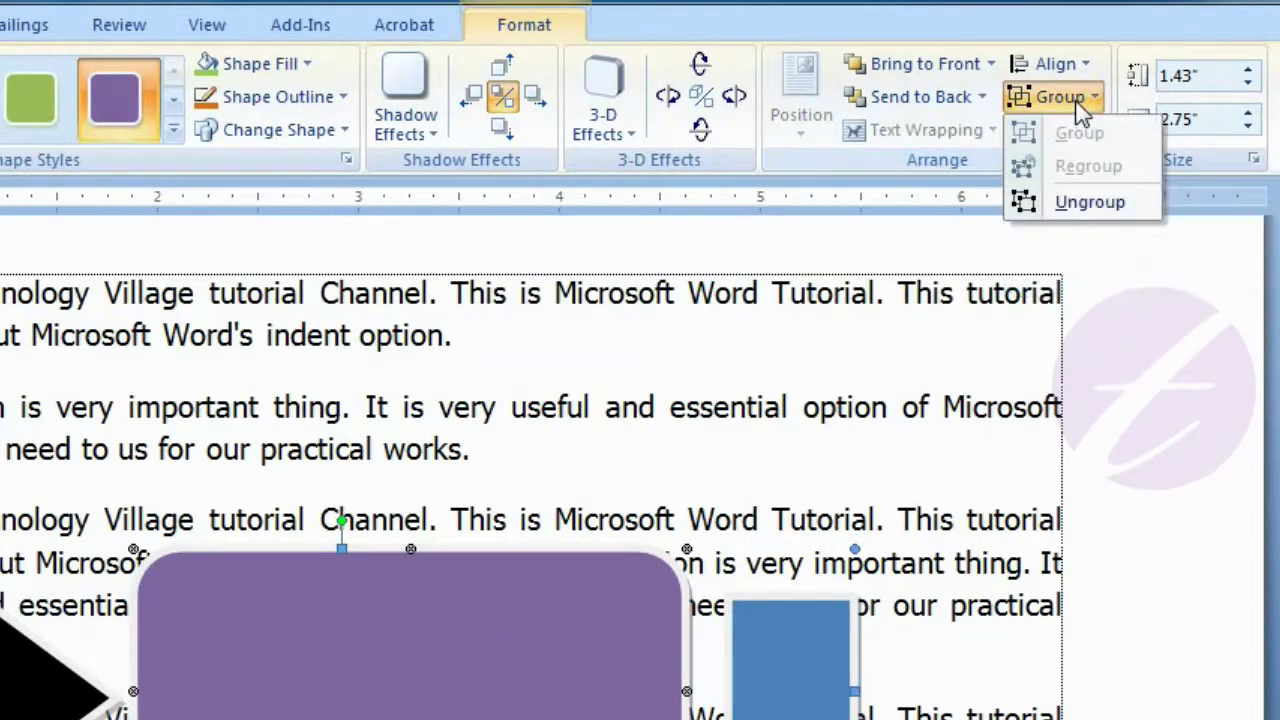
click(1094, 205)
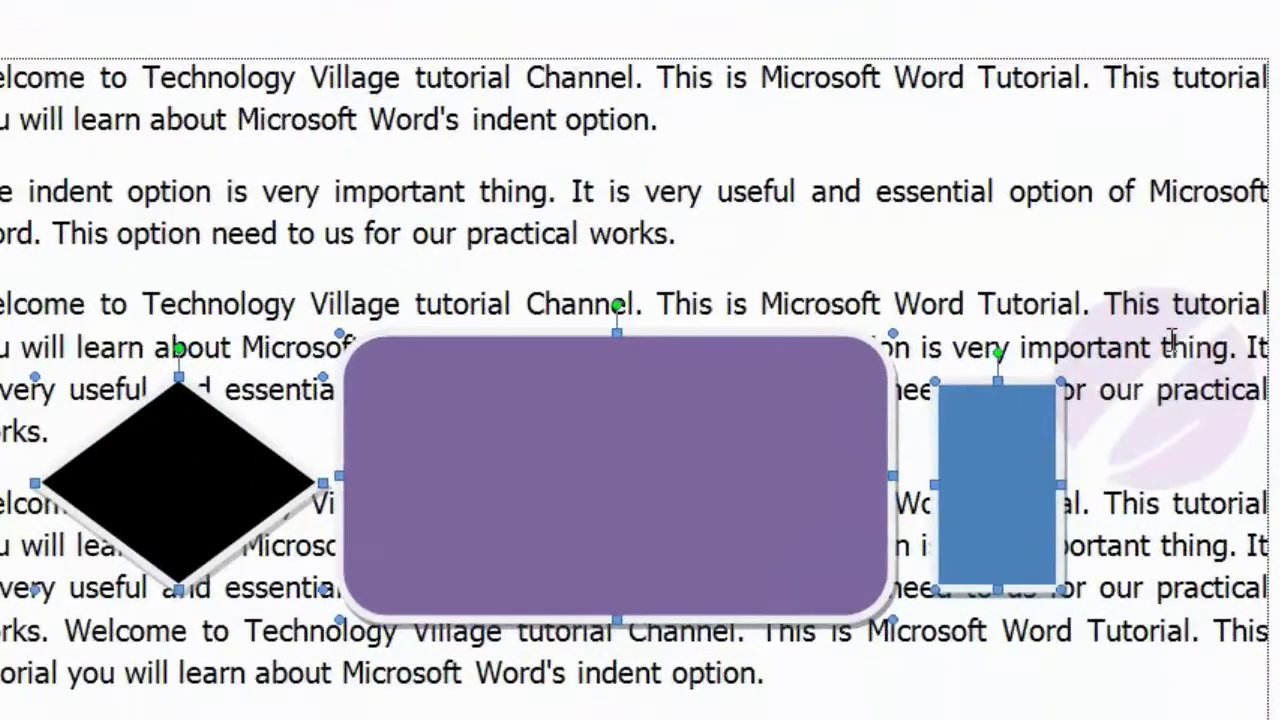
Move the purple rounded rectangle higher up the page.
click(966, 556)
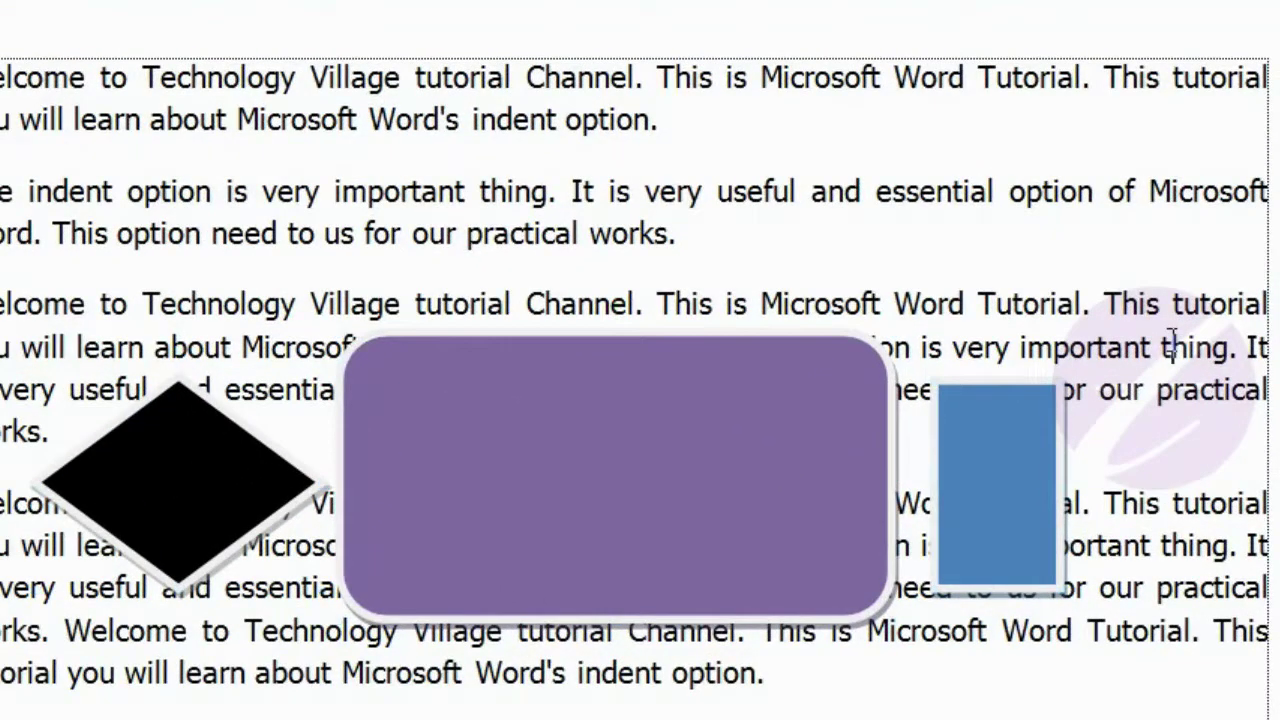
click(681, 426)
drag(681, 426, 662, 198)
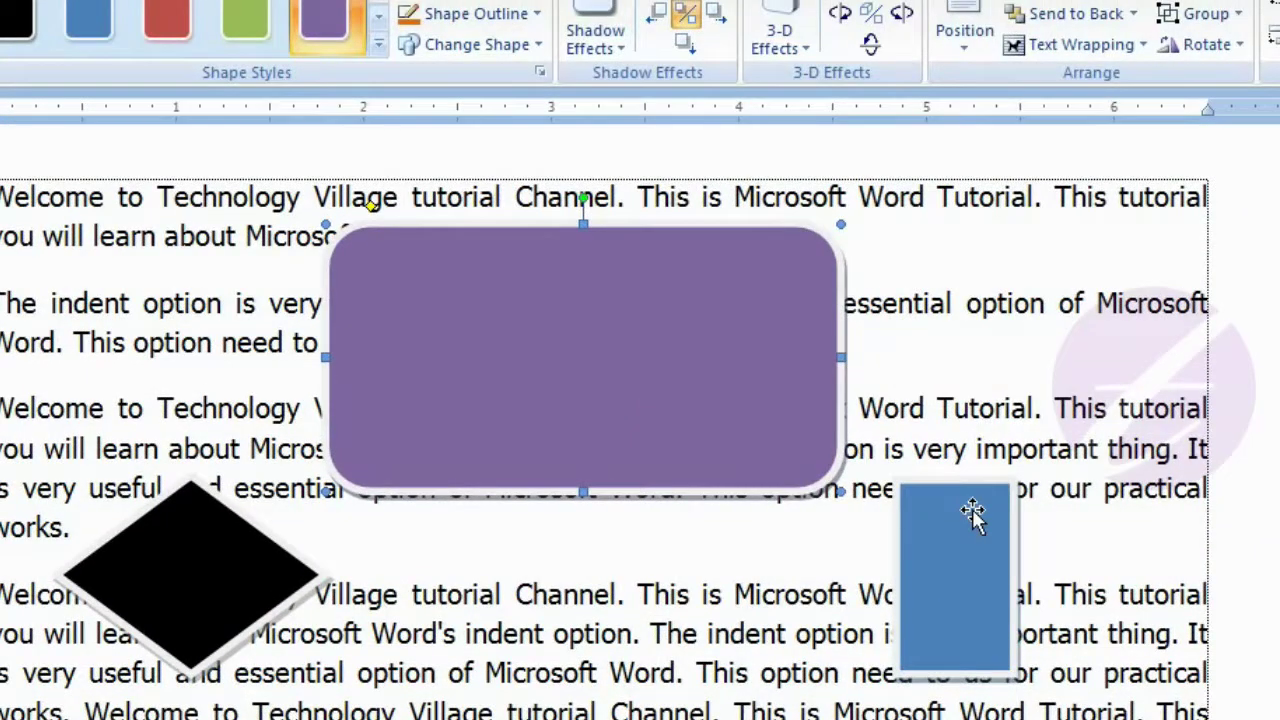
Rotate the blue rectangle 90° and place it over the purple shape's upper-right corner.
click(957, 532)
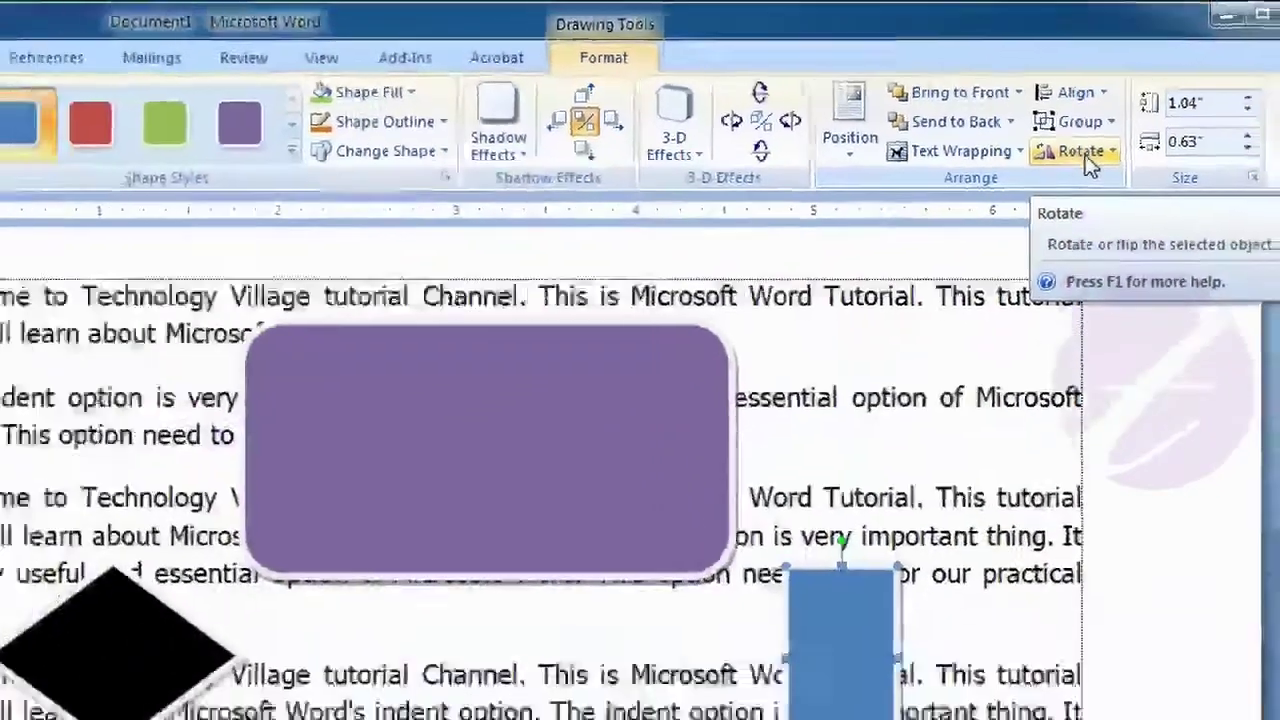
click(1087, 210)
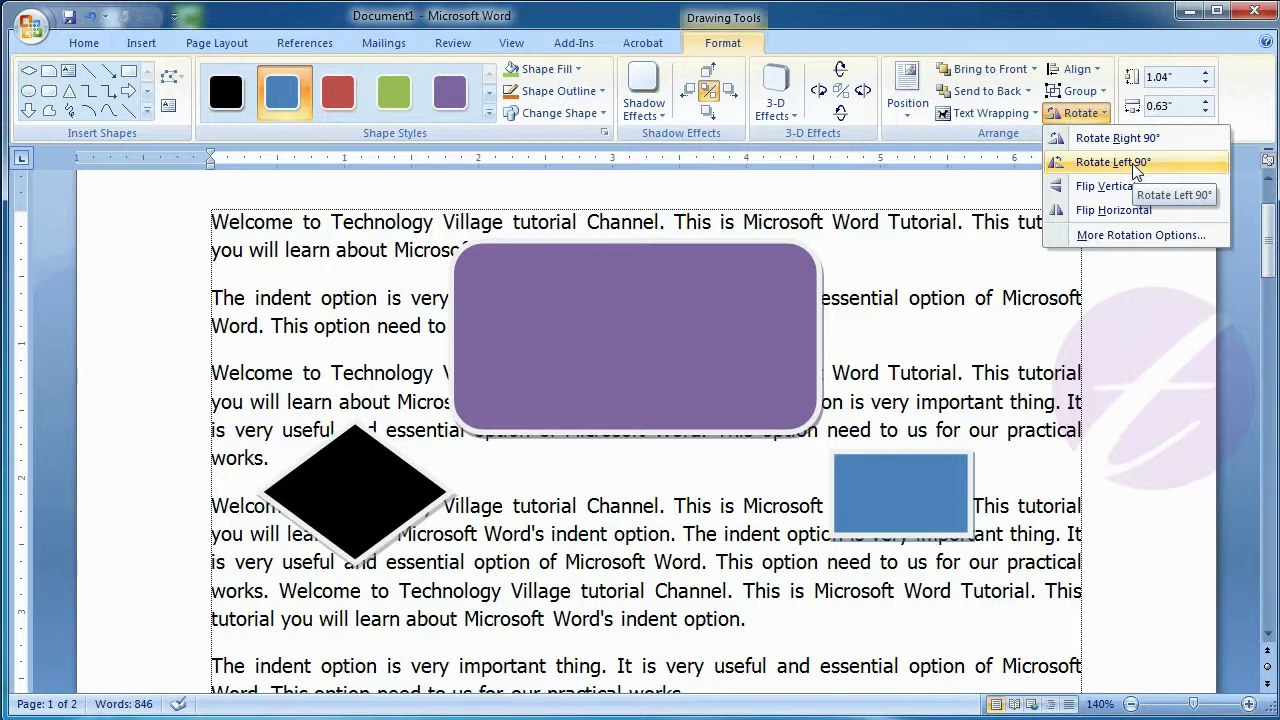
click(1136, 166)
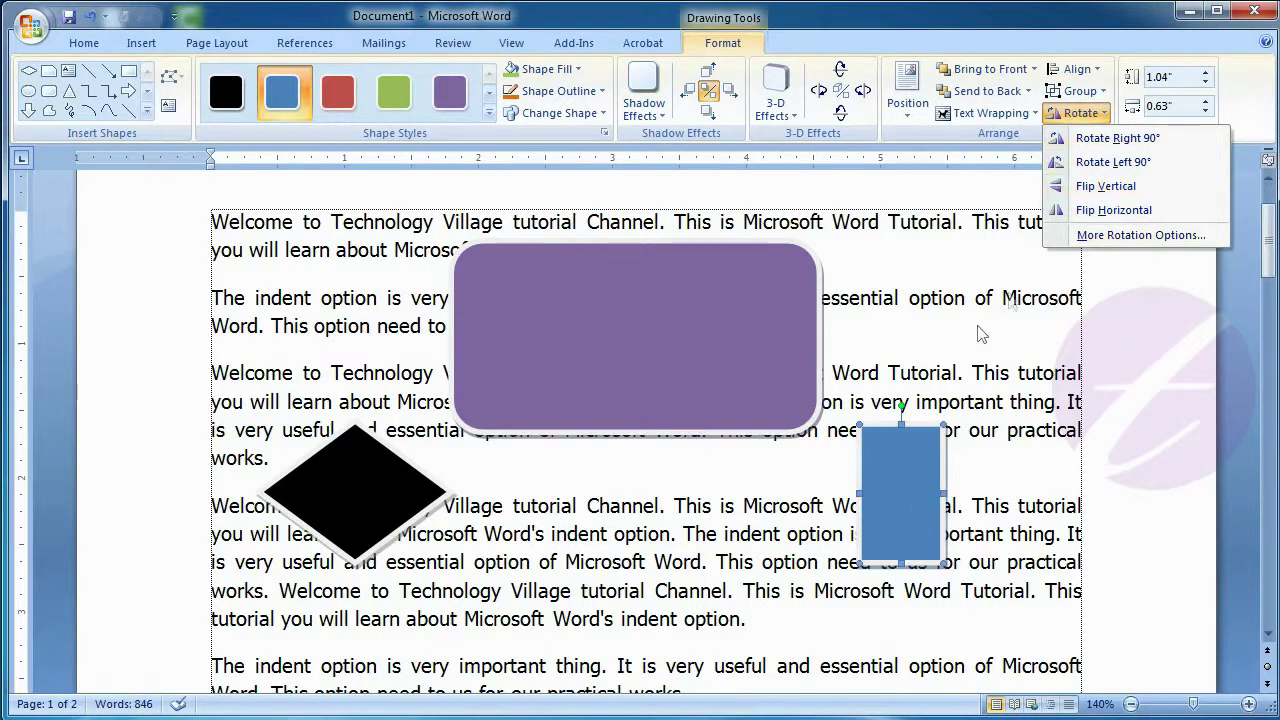
click(1130, 140)
drag(927, 482, 941, 289)
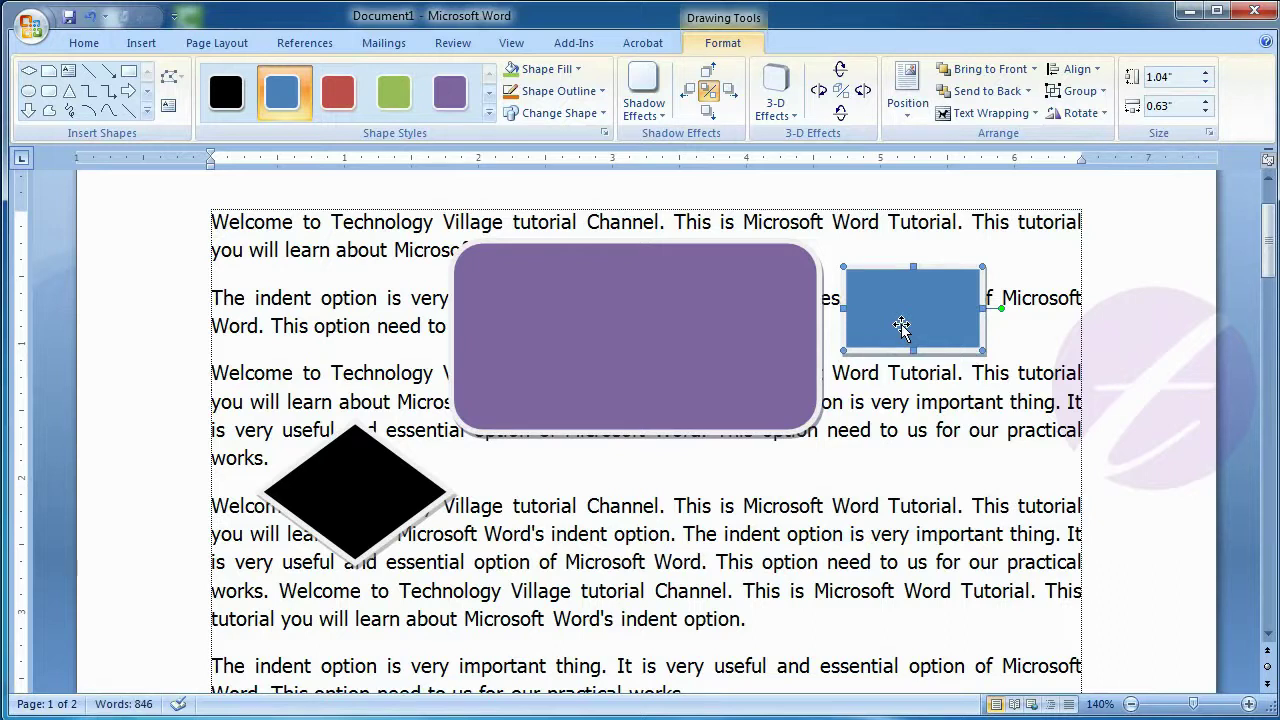
drag(901, 324, 655, 338)
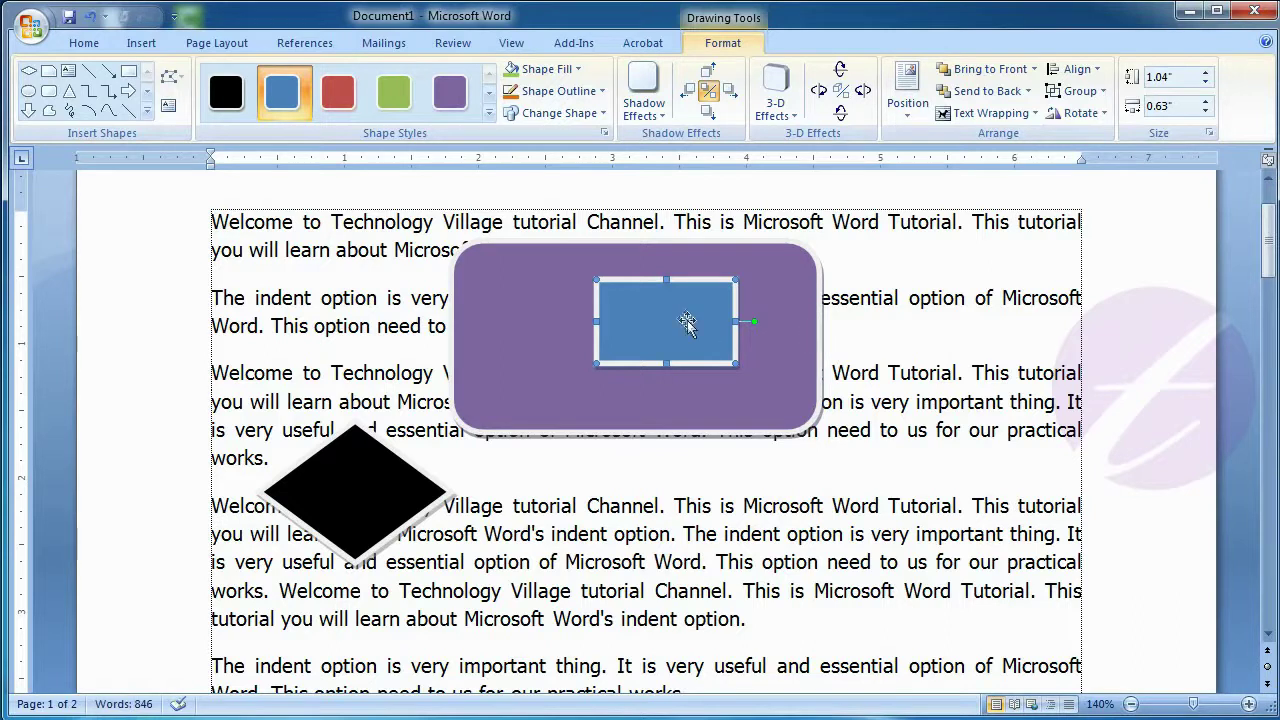
drag(693, 318, 832, 306)
click(927, 378)
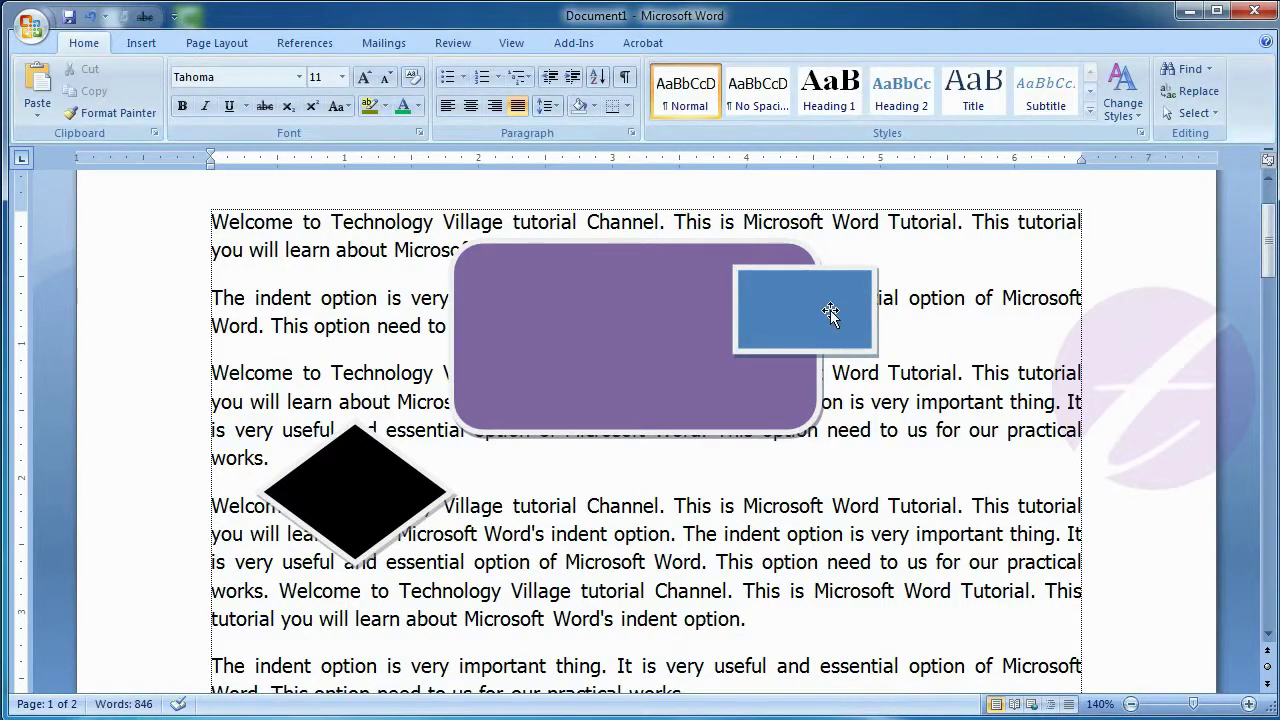
click(672, 330)
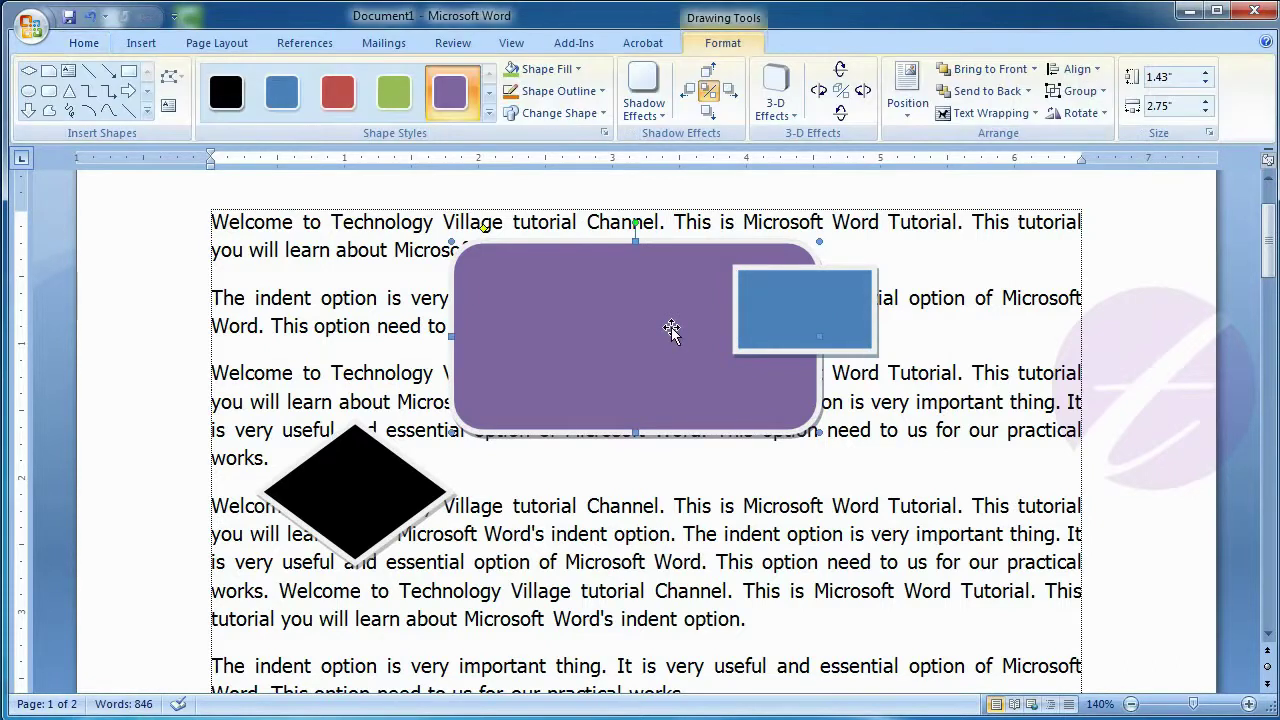
click(797, 312)
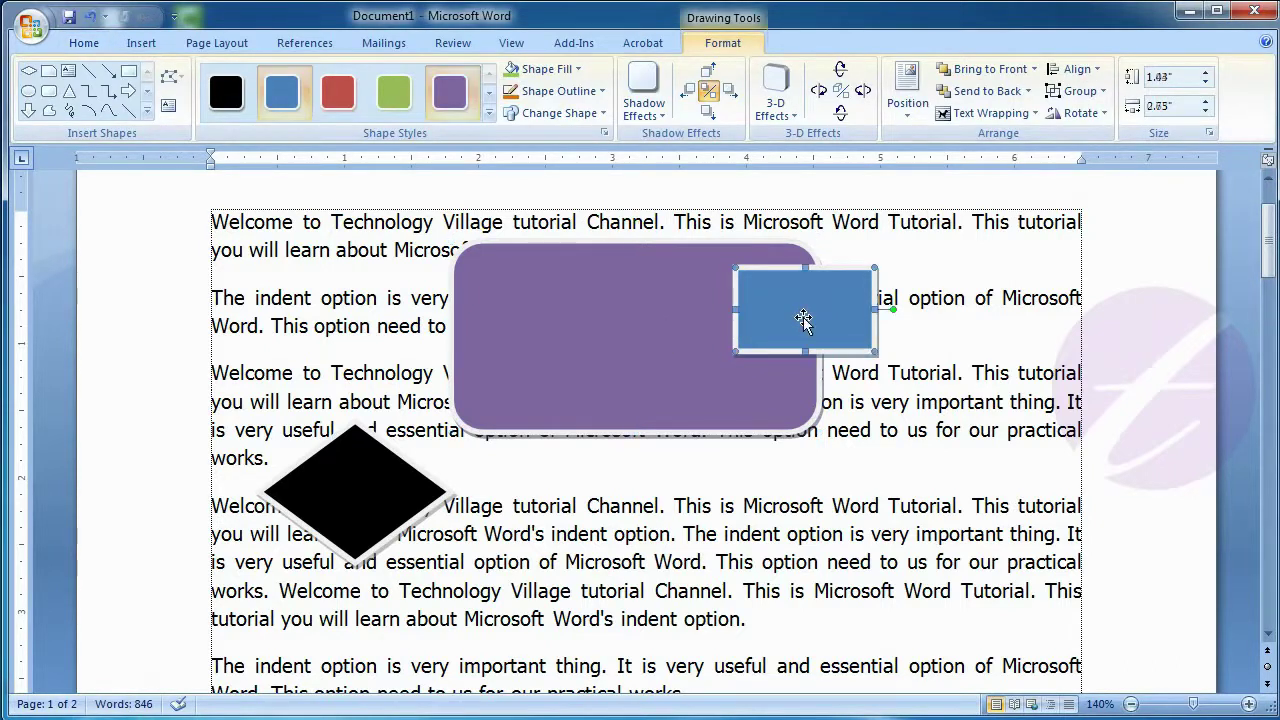
click(697, 335)
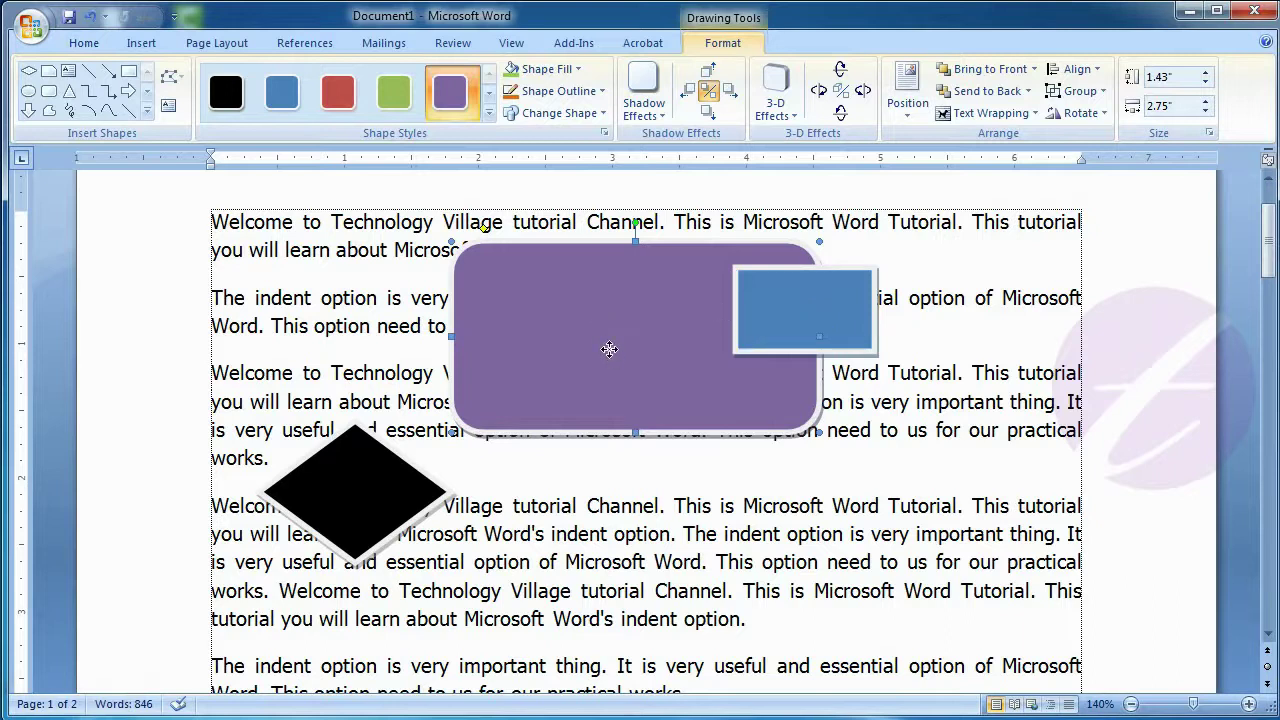
click(800, 315)
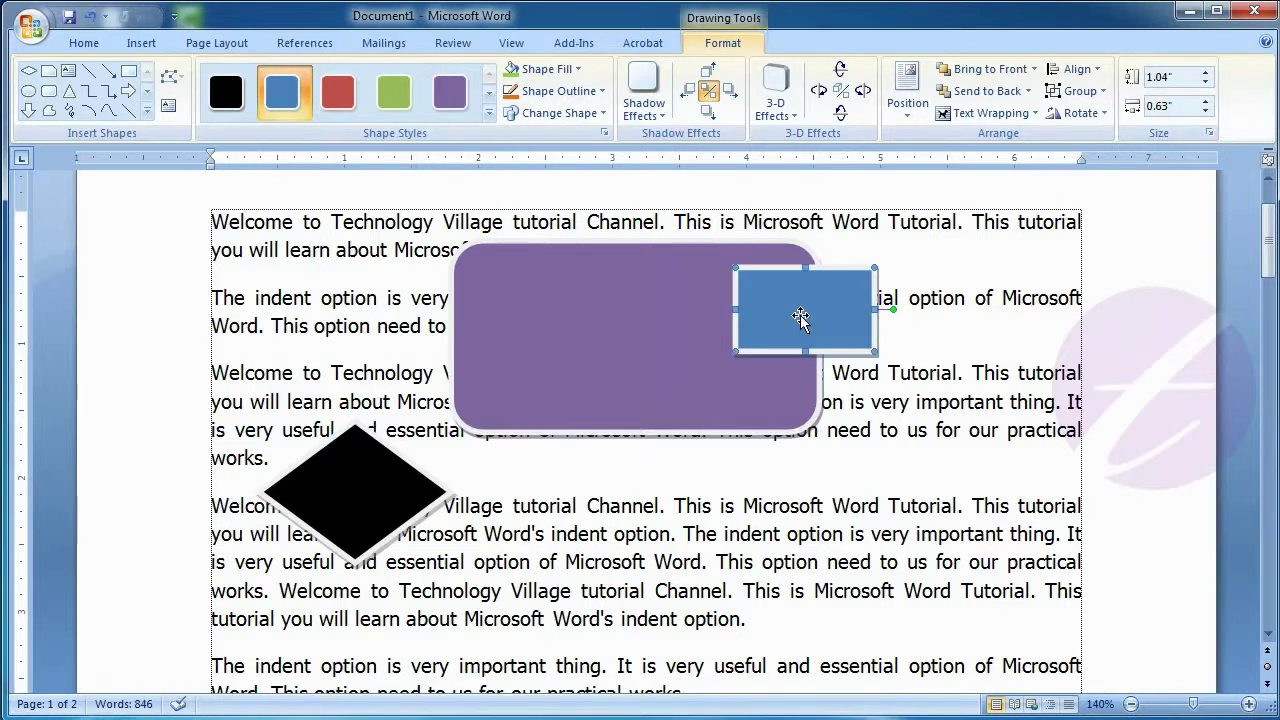
click(695, 296)
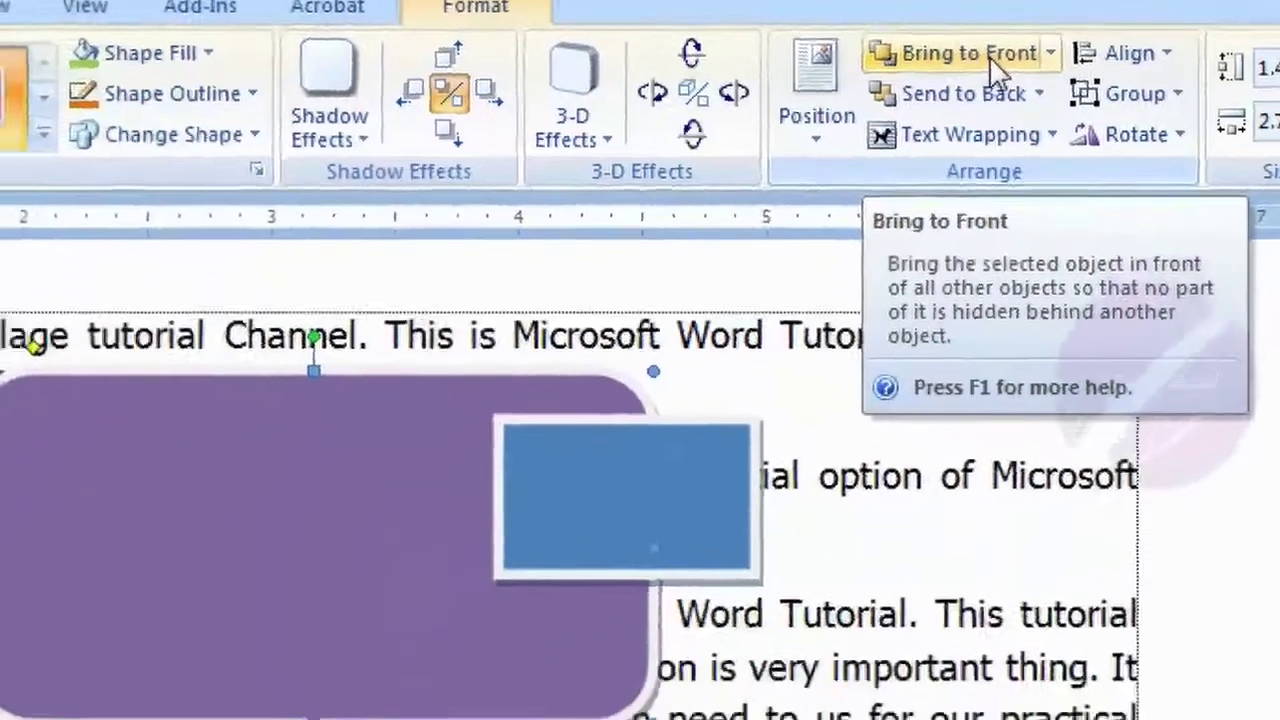
click(945, 107)
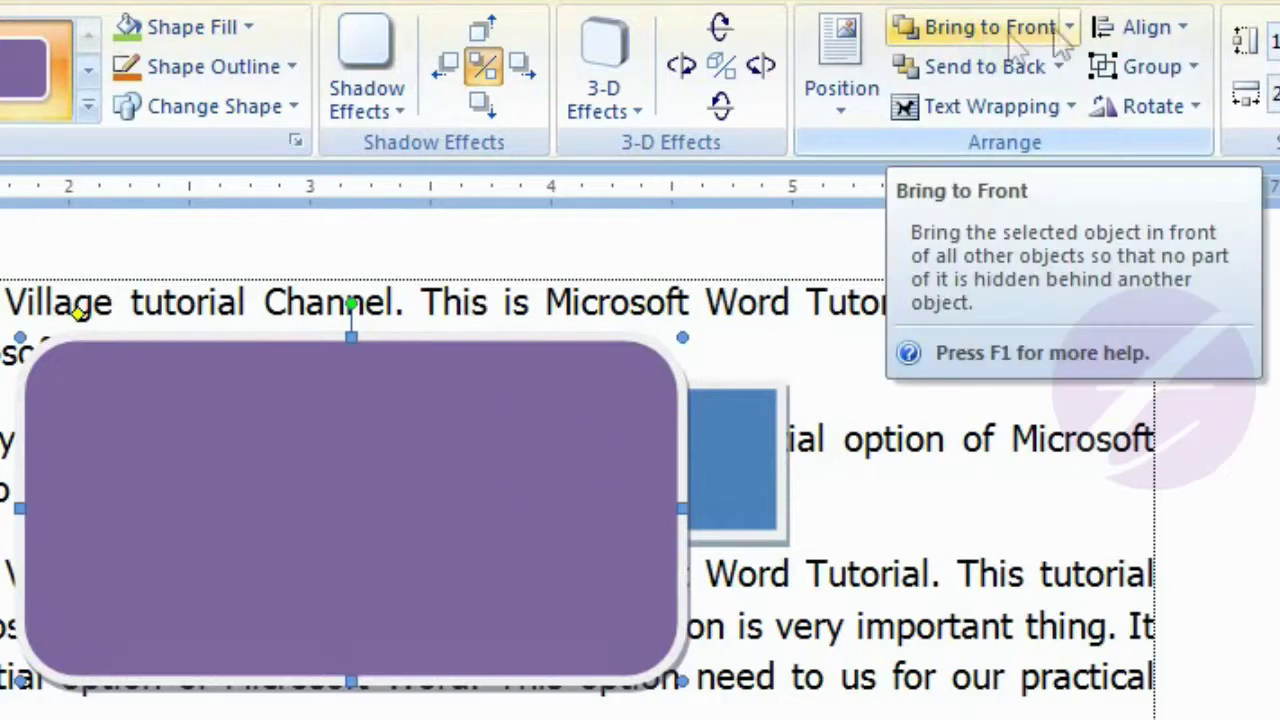
click(1030, 88)
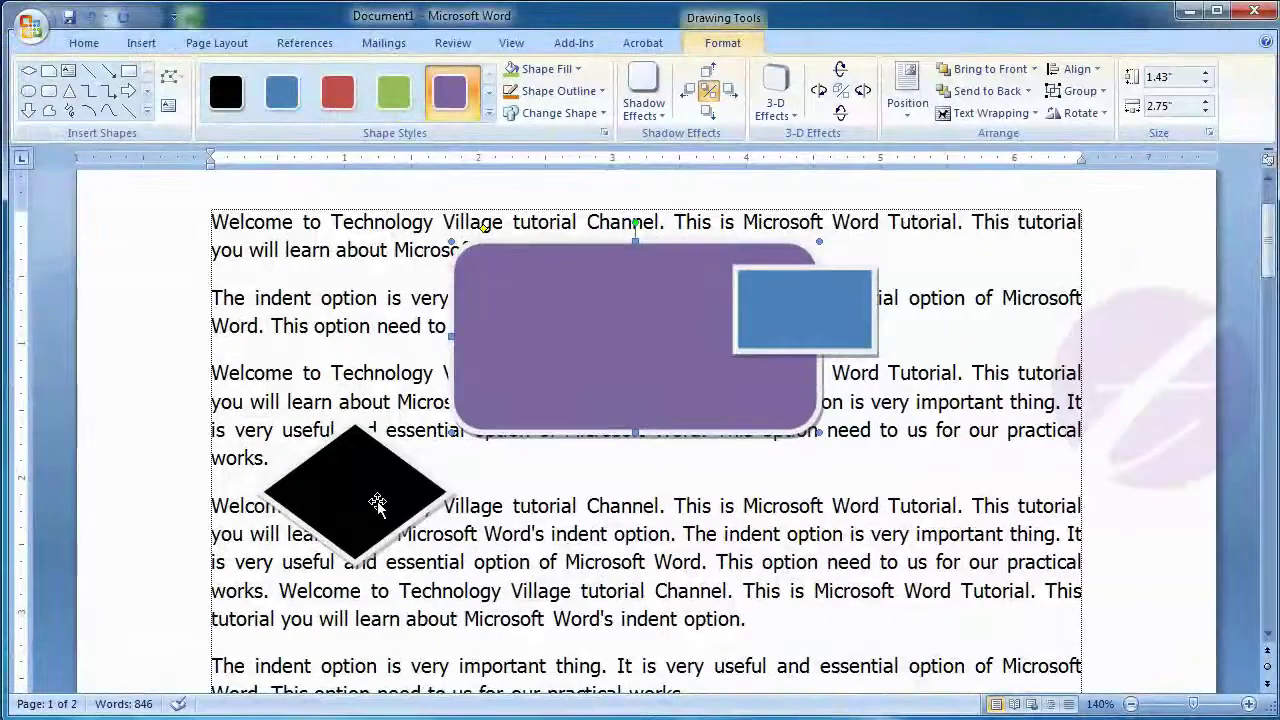
Move the diamond onto the shapes, apply Send Backward and Send to Back, then move it below the purple shape's lower right.
click(377, 503)
drag(377, 503, 731, 330)
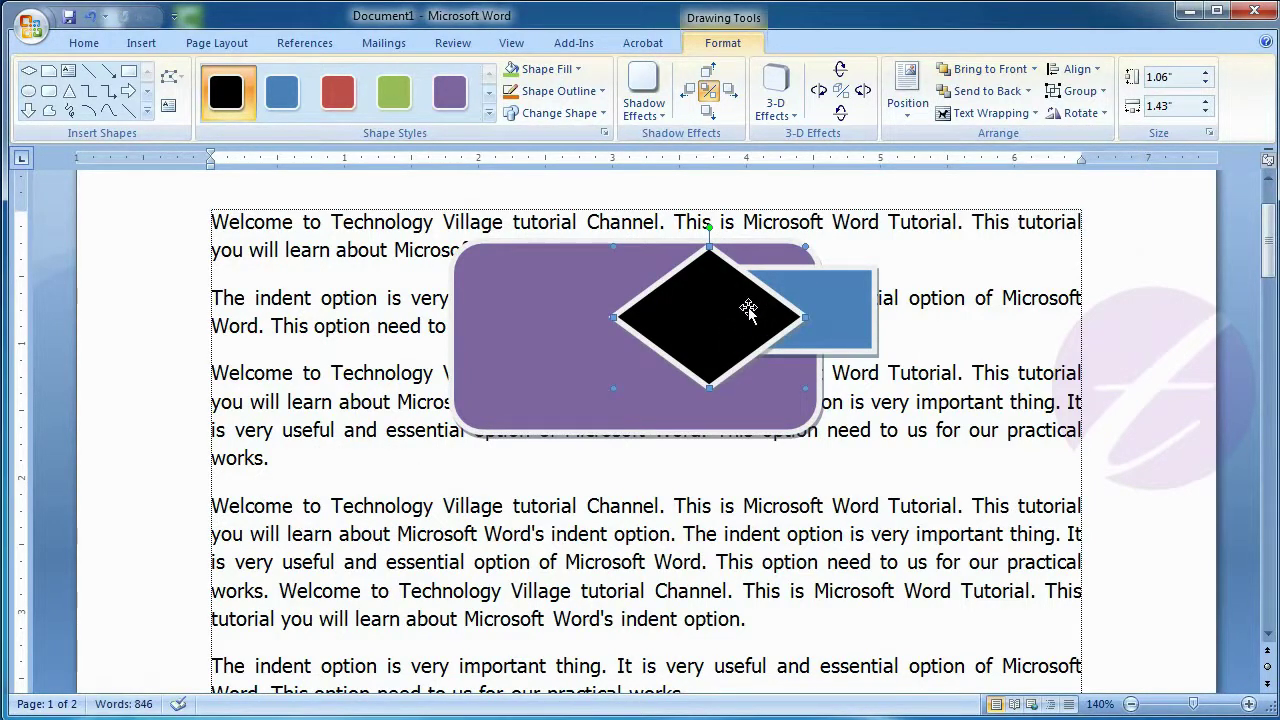
mouse_move(748, 307)
mouse_down()
mouse_move(745, 272)
mouse_move(748, 282)
mouse_up()
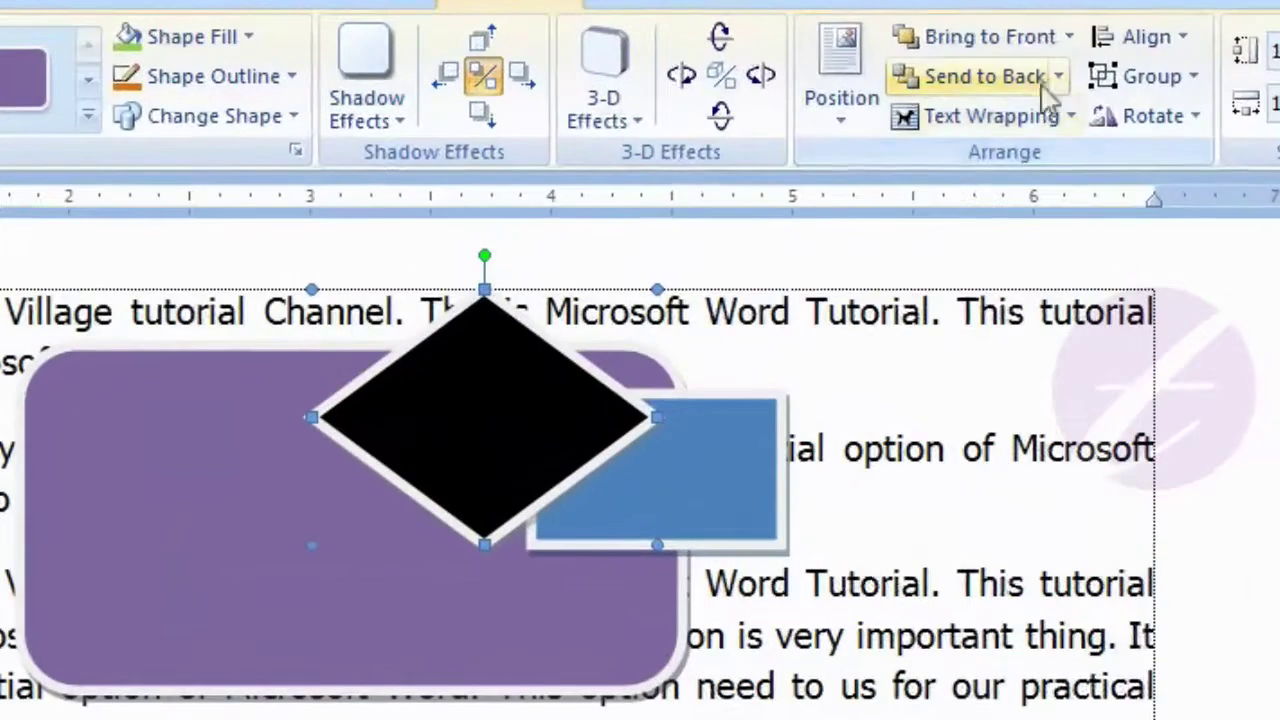
click(1045, 82)
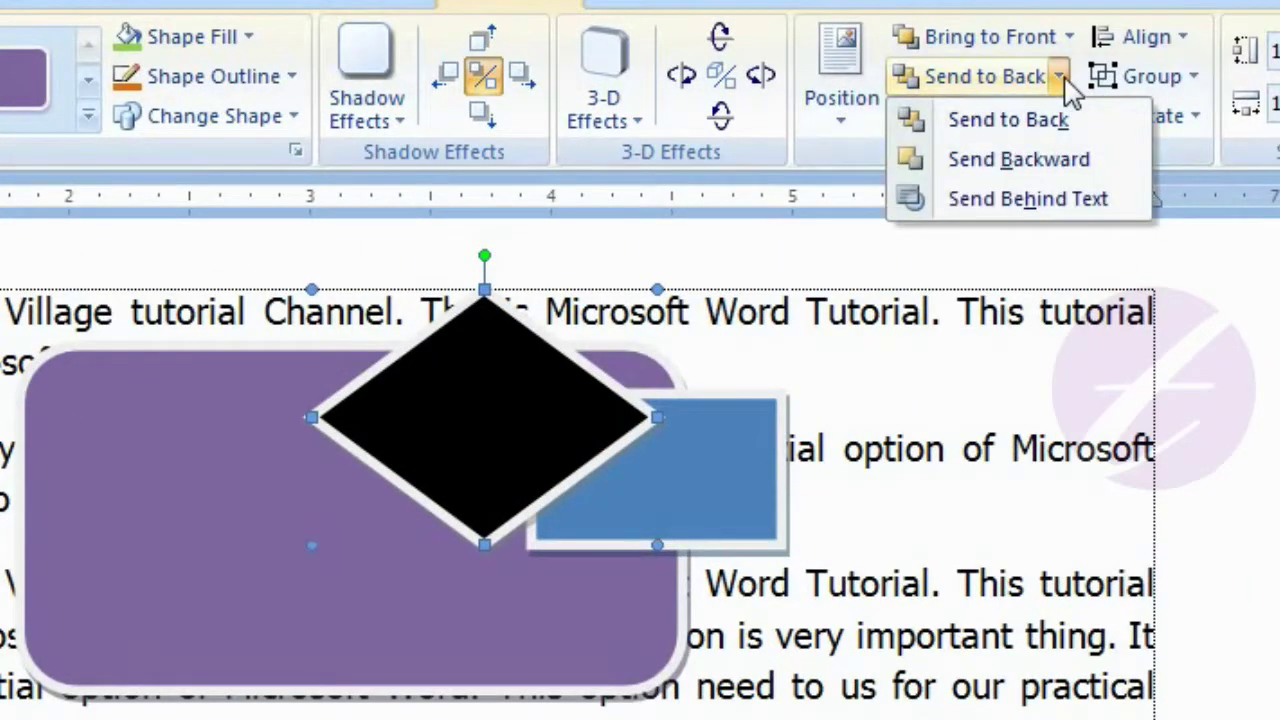
click(1075, 165)
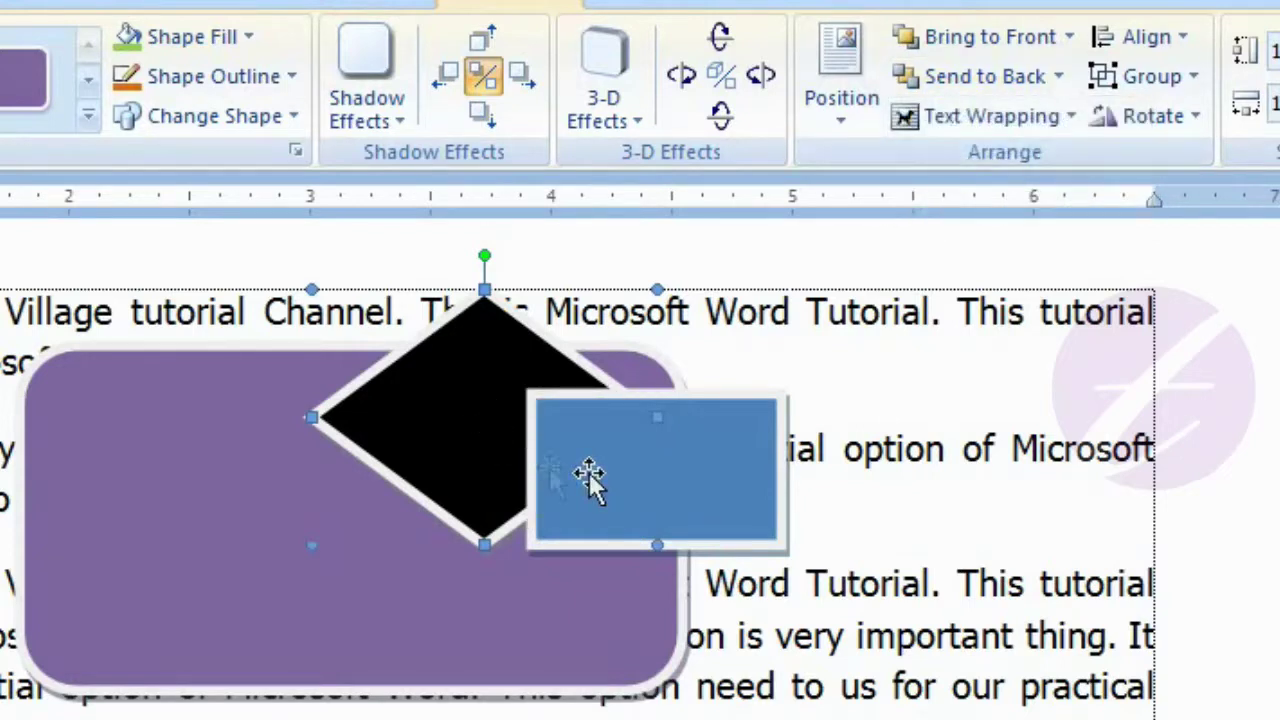
click(1058, 78)
click(1060, 122)
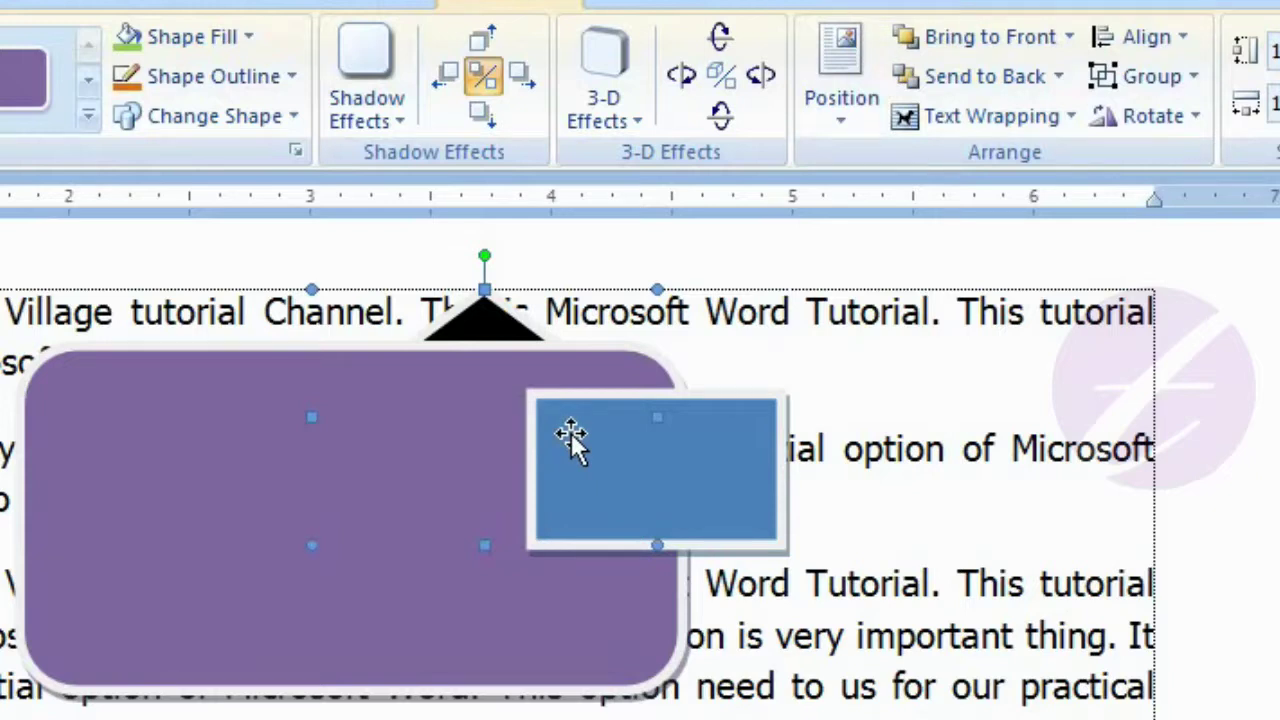
click(1069, 37)
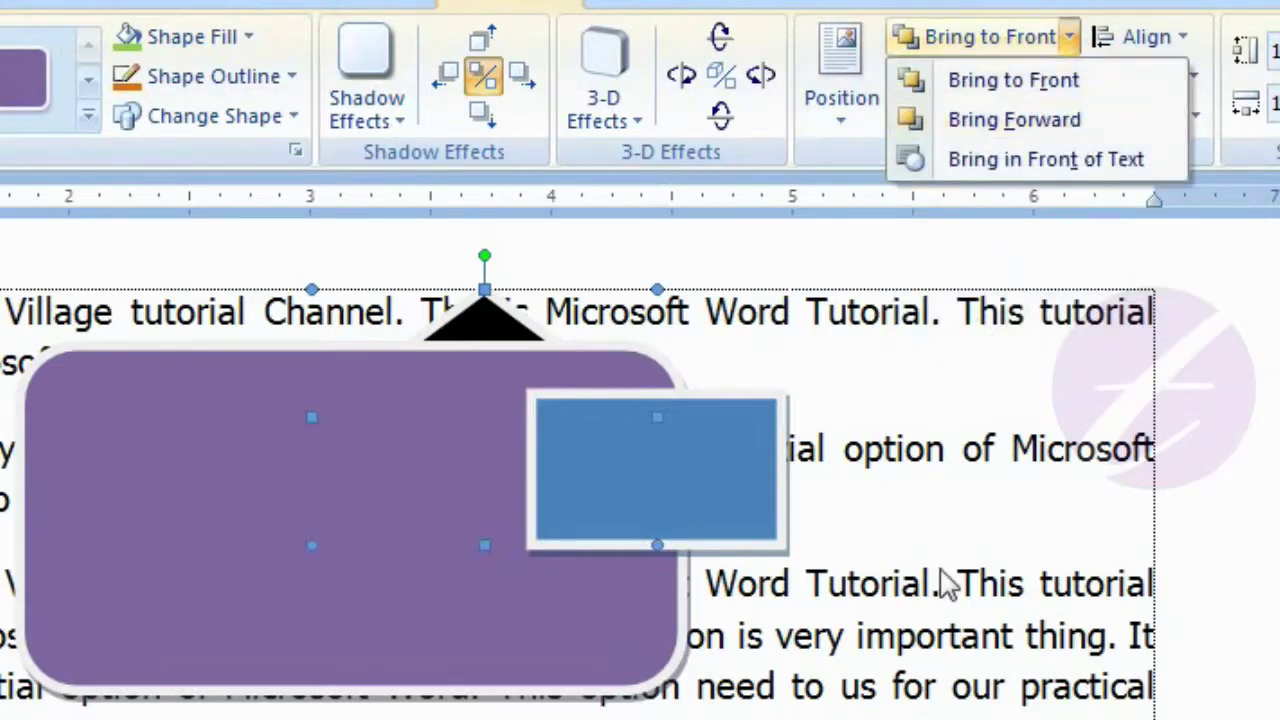
drag(484, 325, 857, 614)
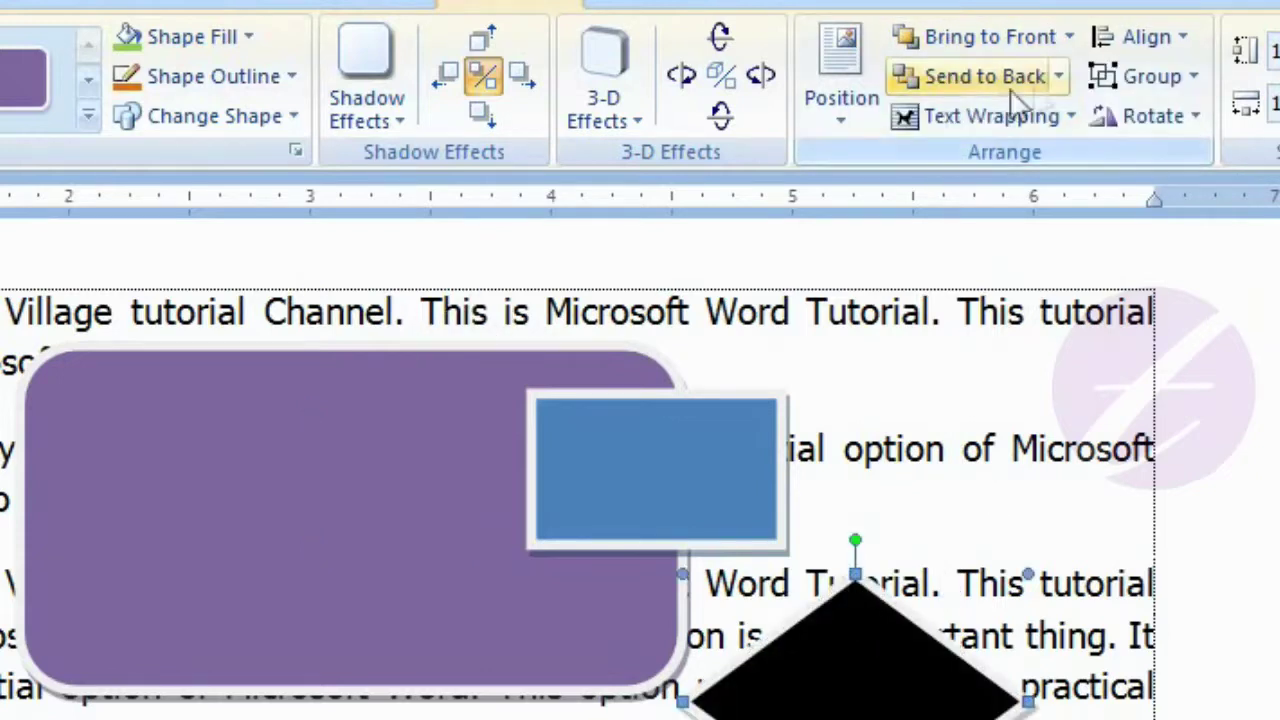
Send the purple shape behind text, then bring it back in front of text.
click(437, 540)
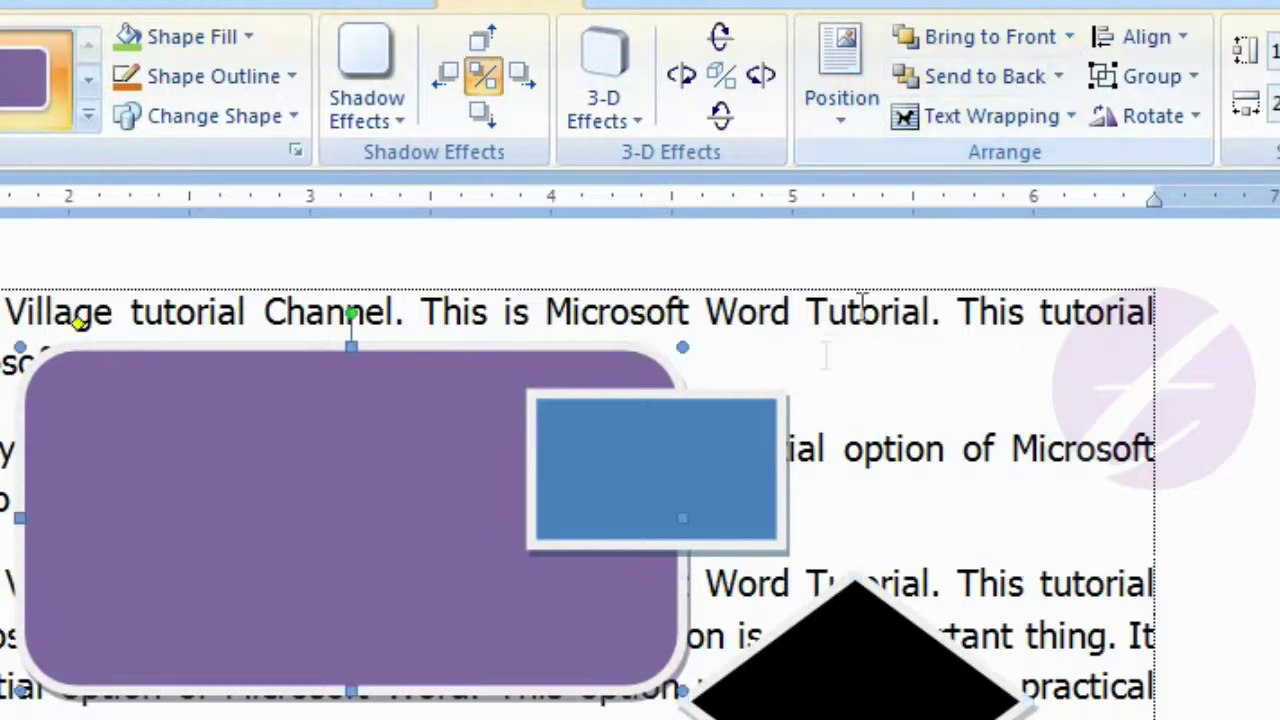
click(1058, 78)
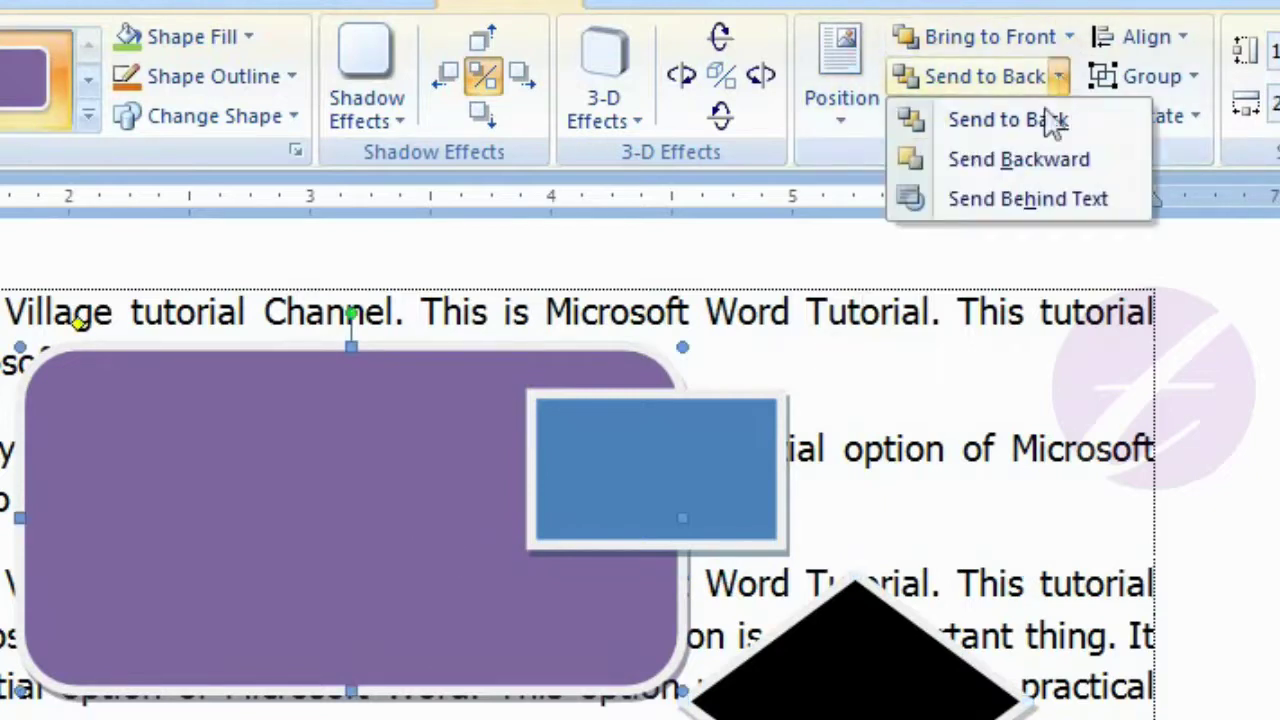
click(1087, 198)
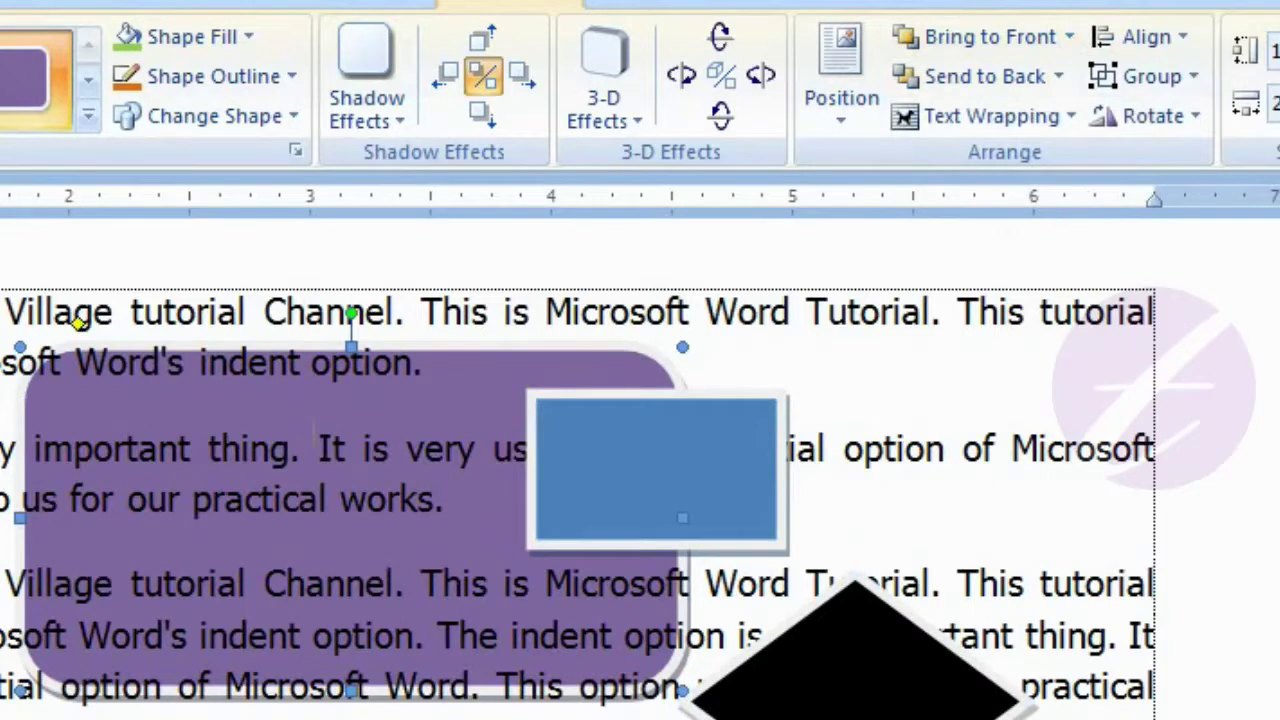
click(1068, 40)
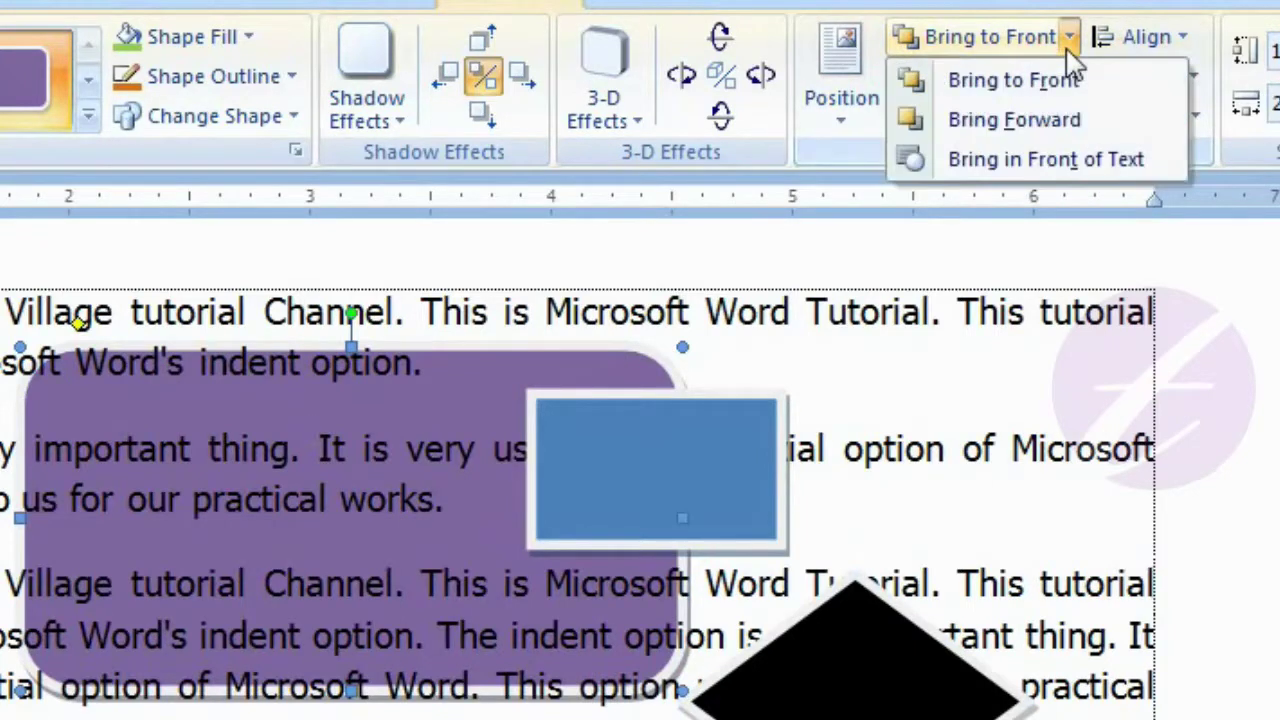
click(1045, 160)
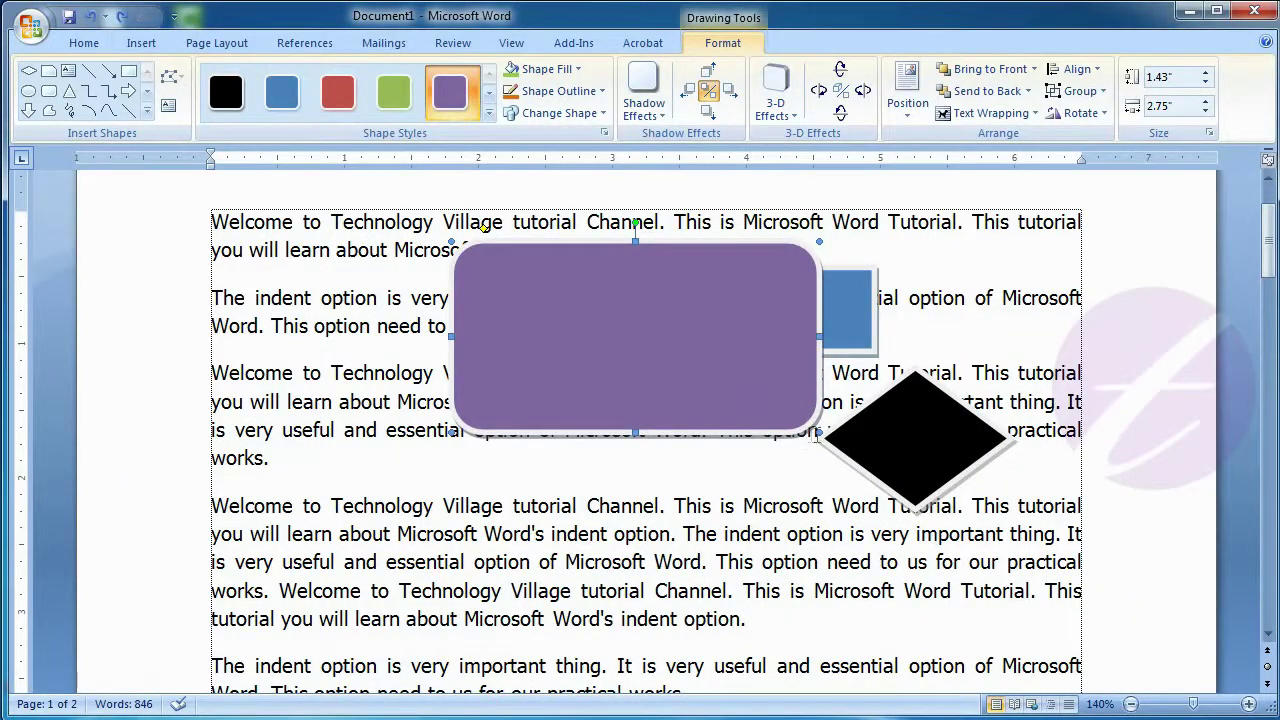
Resize the purple shape by dragging its handles to about 1.44" by 2.21".
drag(450, 432, 301, 535)
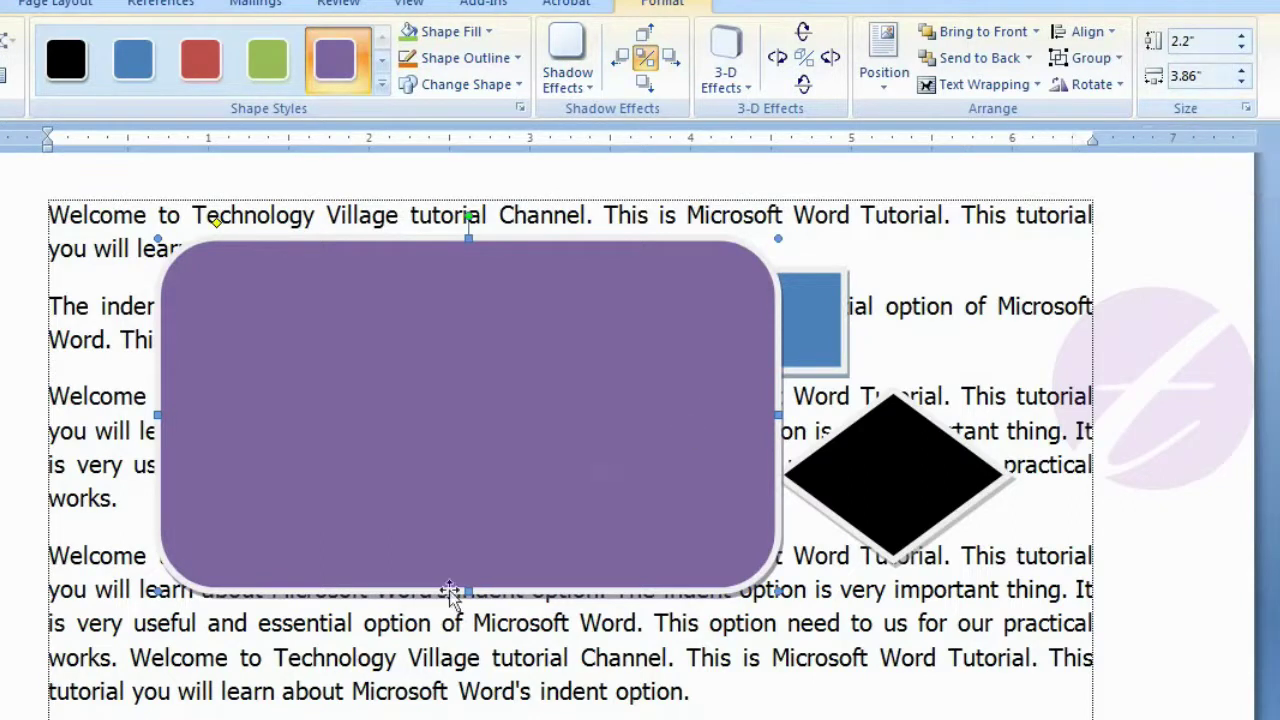
drag(468, 592, 478, 469)
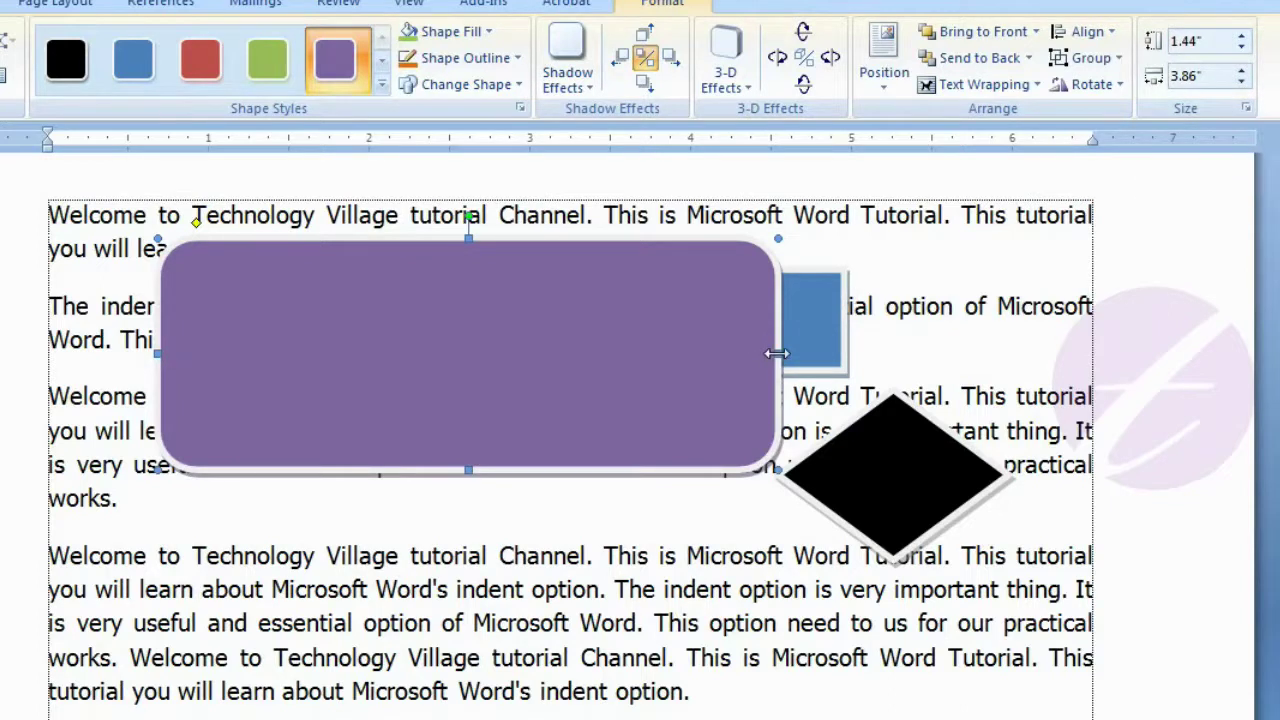
drag(514, 332, 514, 334)
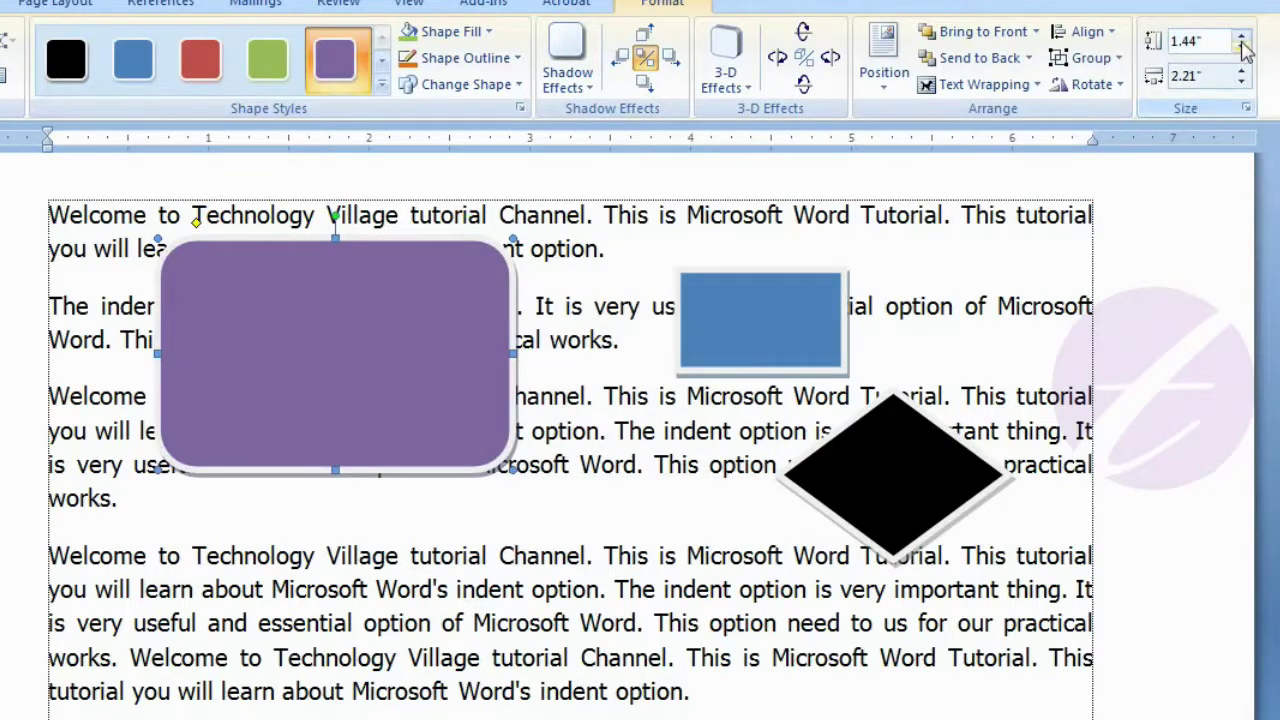
Set the purple shape's height to 2" and width to 3" with the Size spinners.
click(1243, 41)
click(1243, 41)
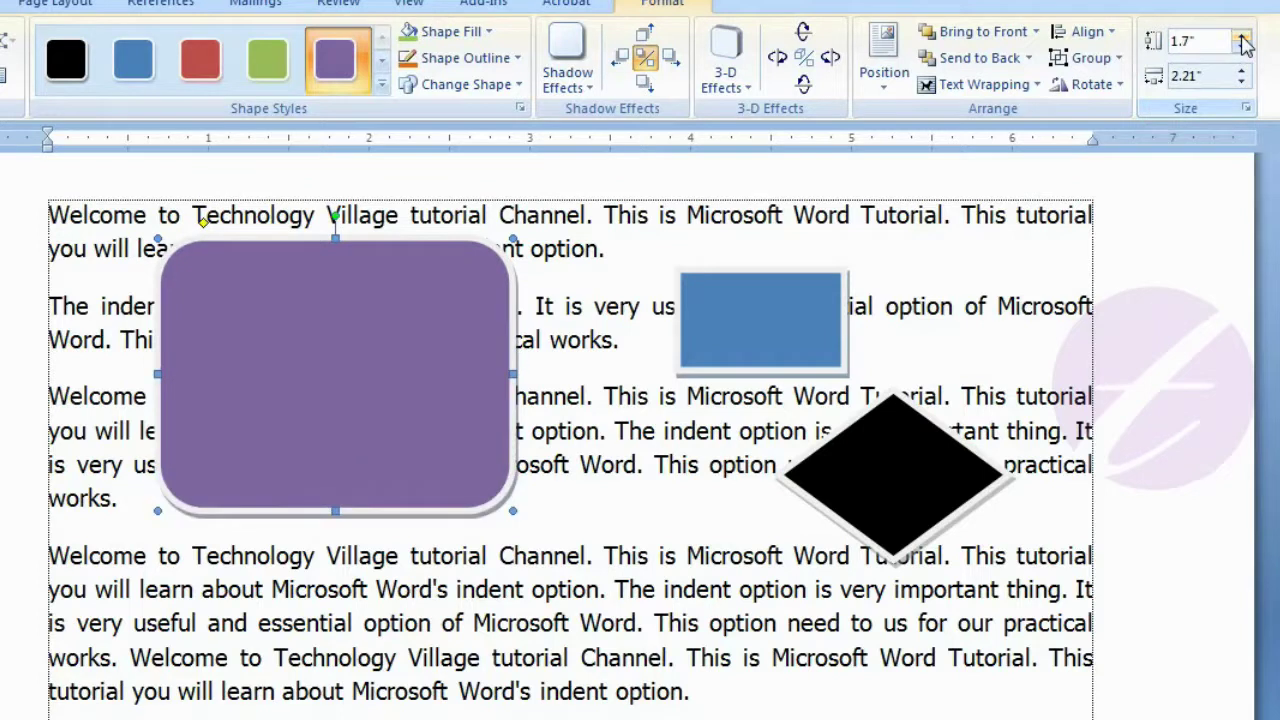
click(1243, 41)
click(1243, 41)
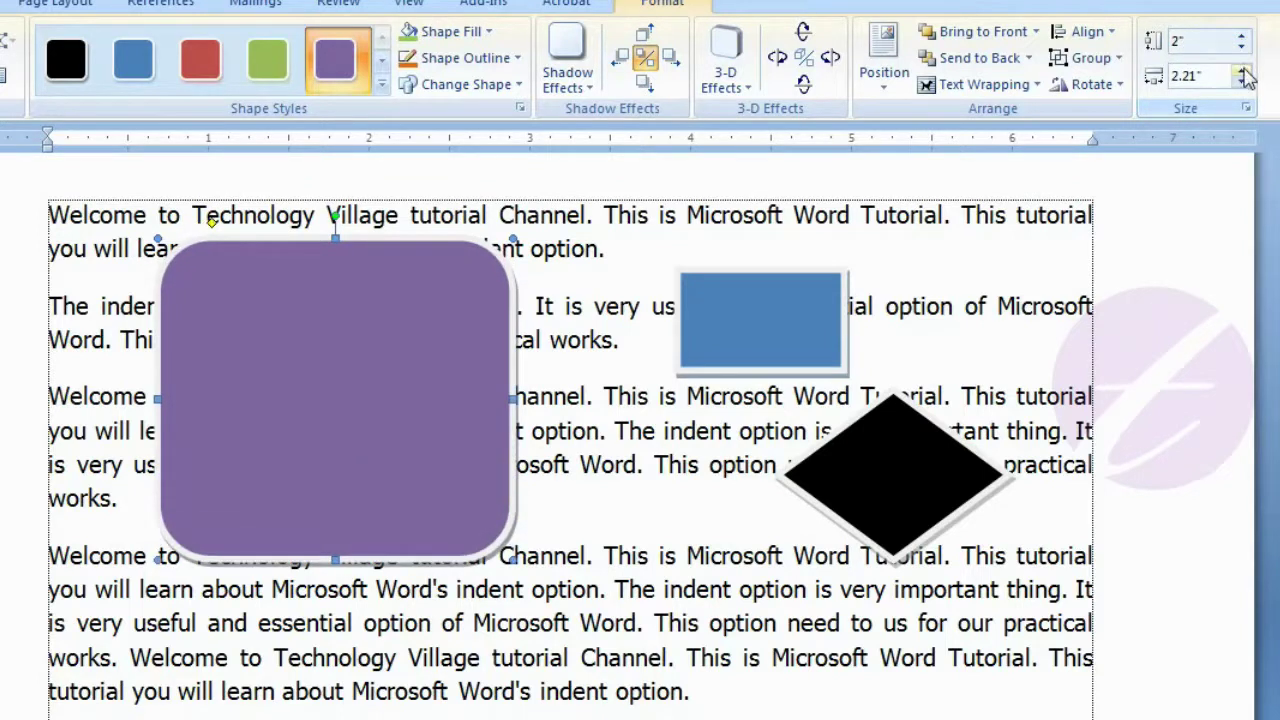
click(1242, 70)
click(1242, 70)
click(1242, 70)
click(1242, 70)
click(1242, 70)
click(1242, 70)
click(1242, 70)
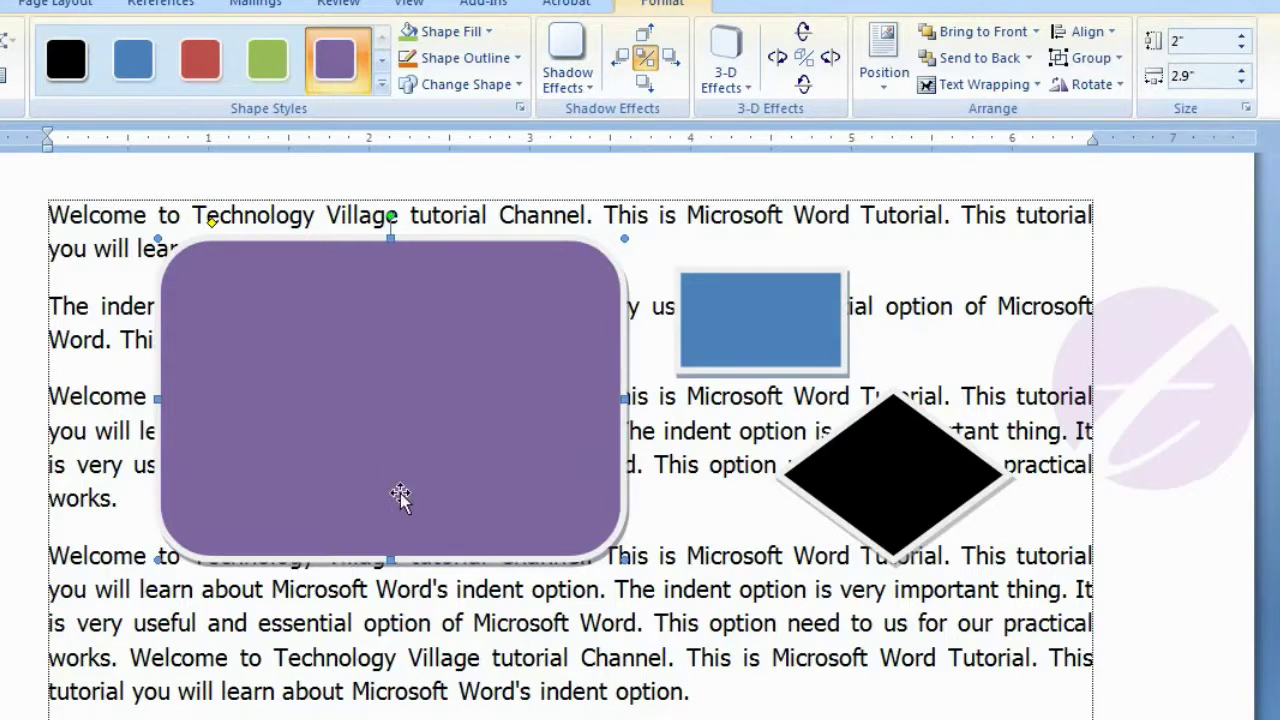
click(1242, 72)
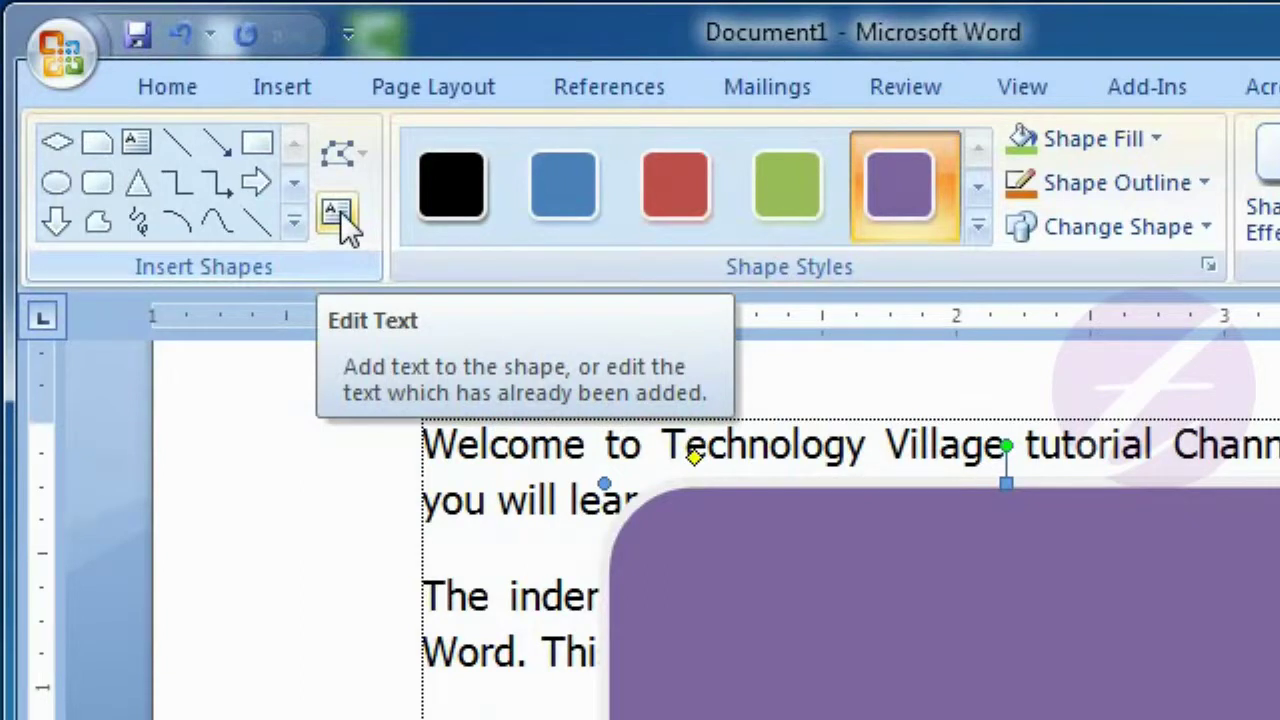
Add the text 'Type' inside the purple rounded shape using Edit Text.
click(340, 213)
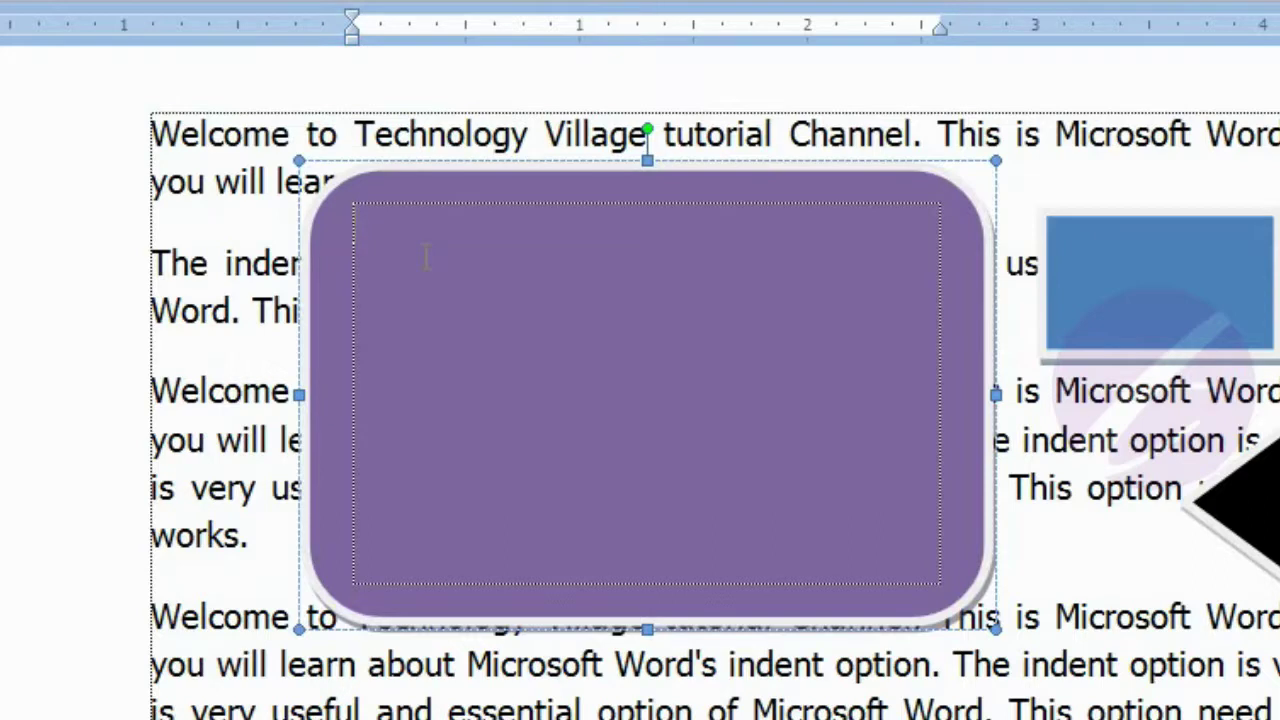
text(Type)
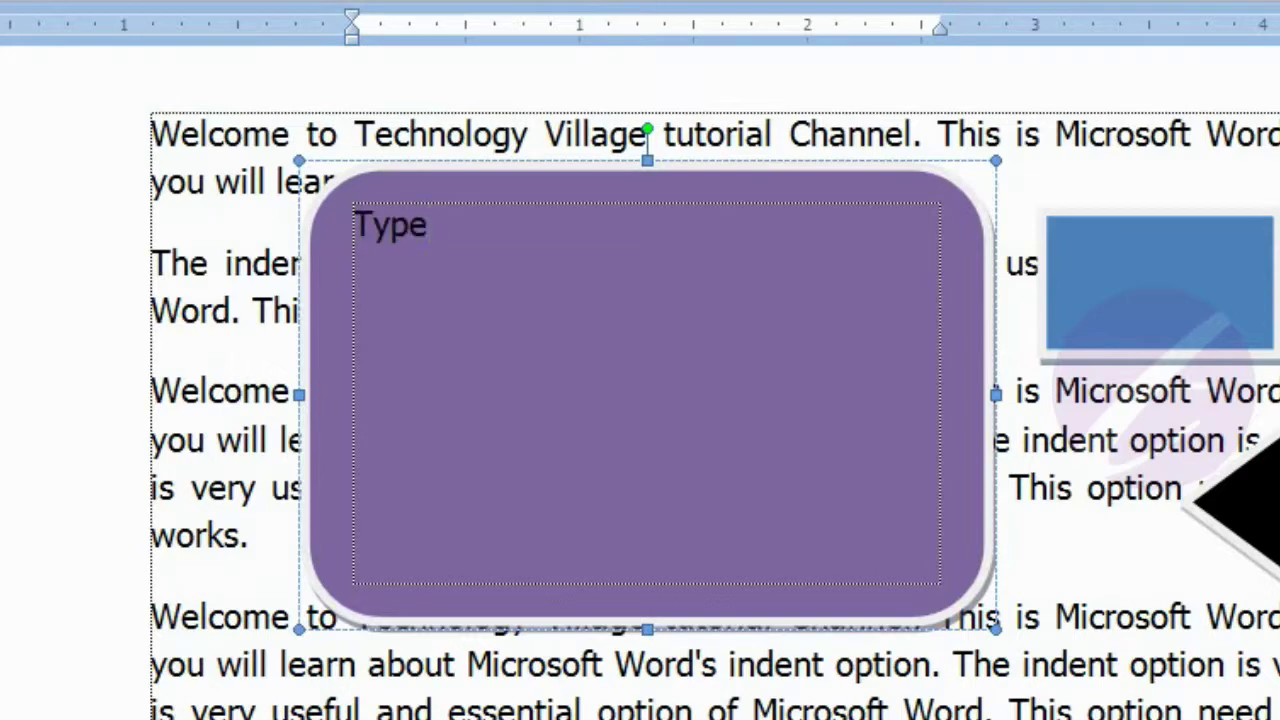